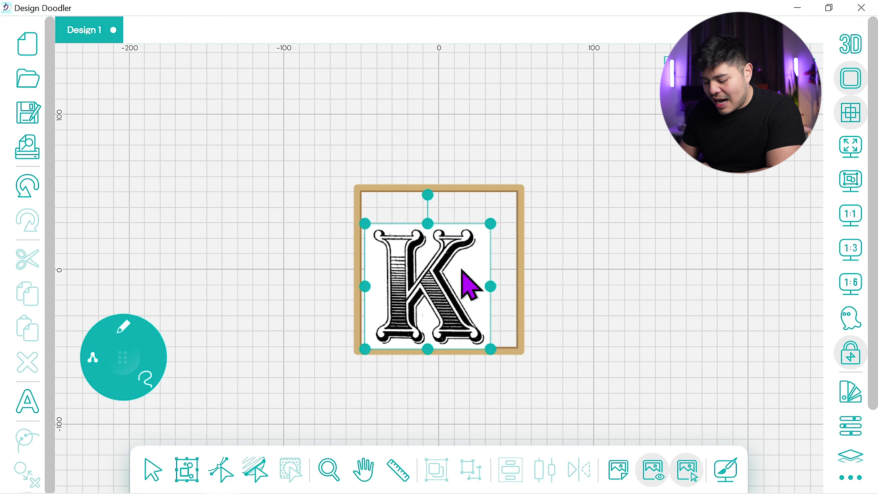
Move the K reference image to the centre of the hoop and deselect it
drag(453, 287, 462, 270)
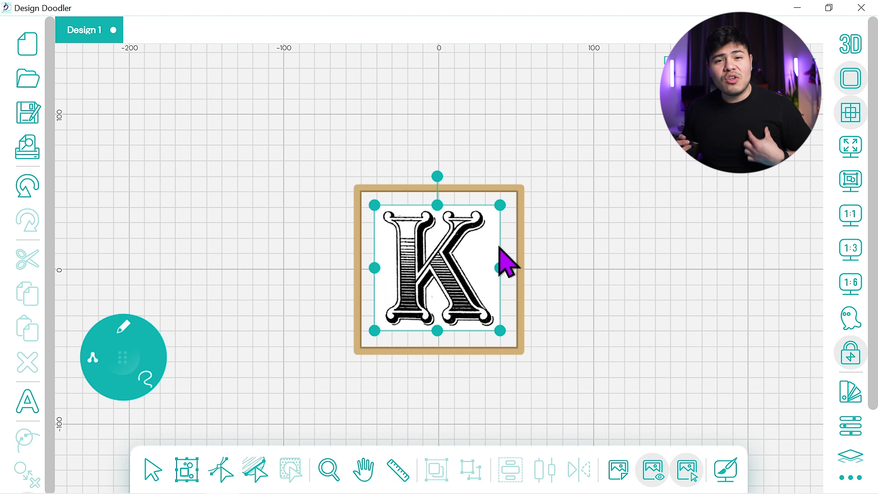
click(525, 242)
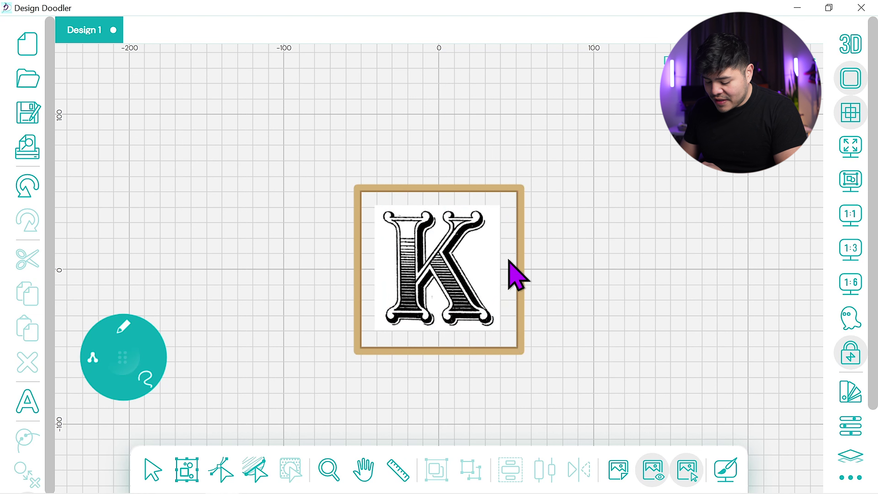
click(845, 222)
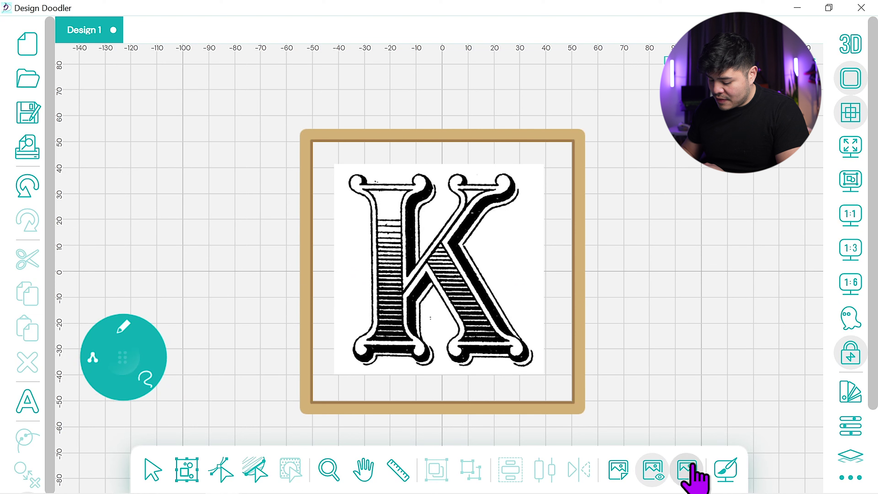
Fade the K reference image to roughly one third opacity and deselect it
click(501, 330)
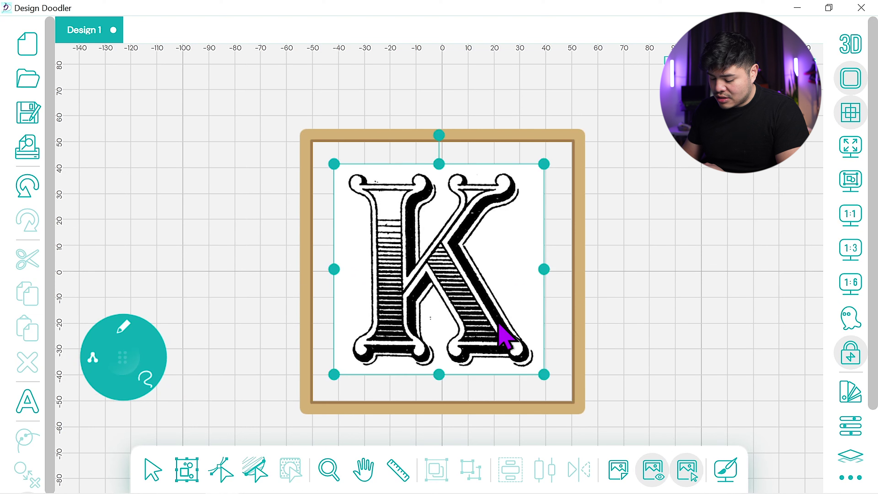
click(850, 426)
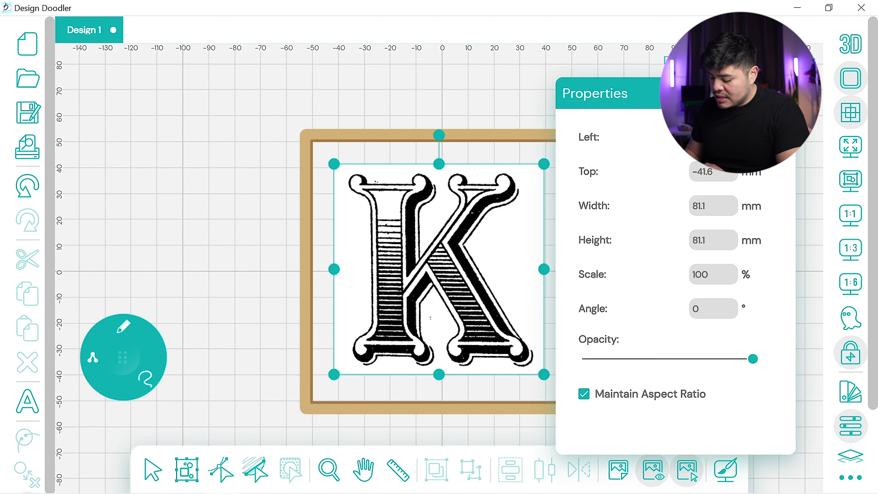
drag(753, 358, 643, 359)
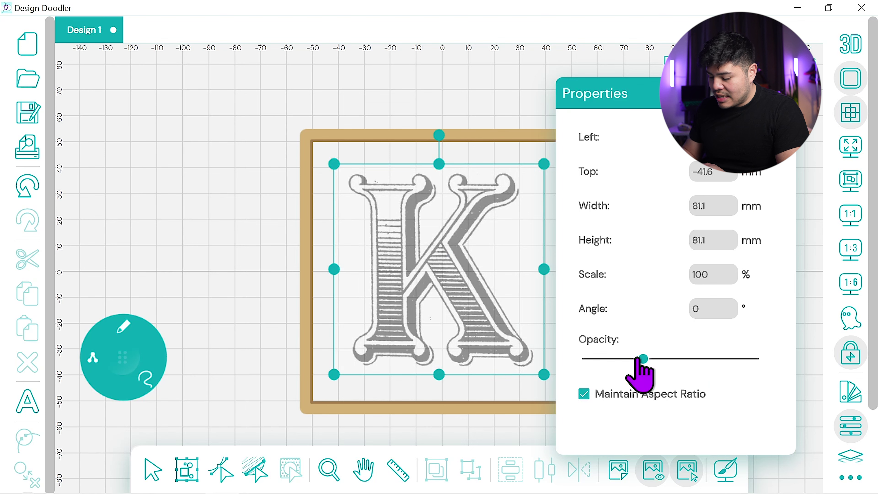
click(780, 93)
click(672, 229)
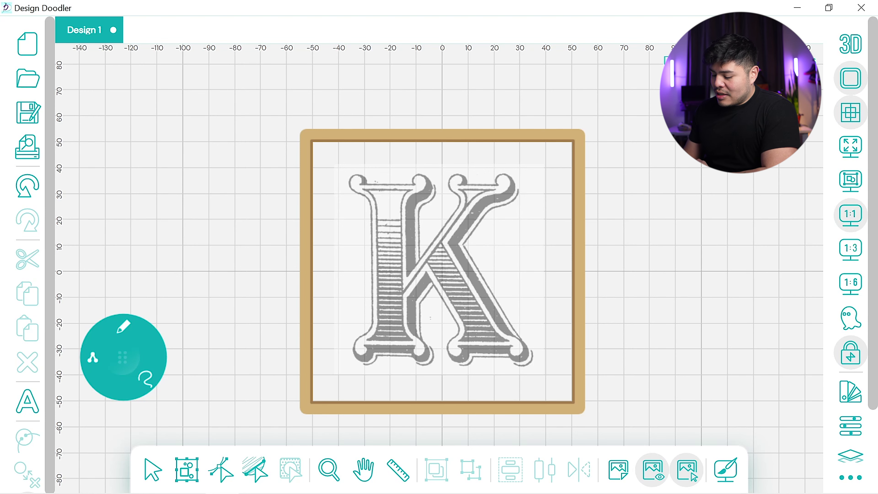
Examine the faded K up close at 1:3 zoom, from the upper serifs to the base, and return to 1:1
click(850, 248)
click(850, 283)
click(852, 231)
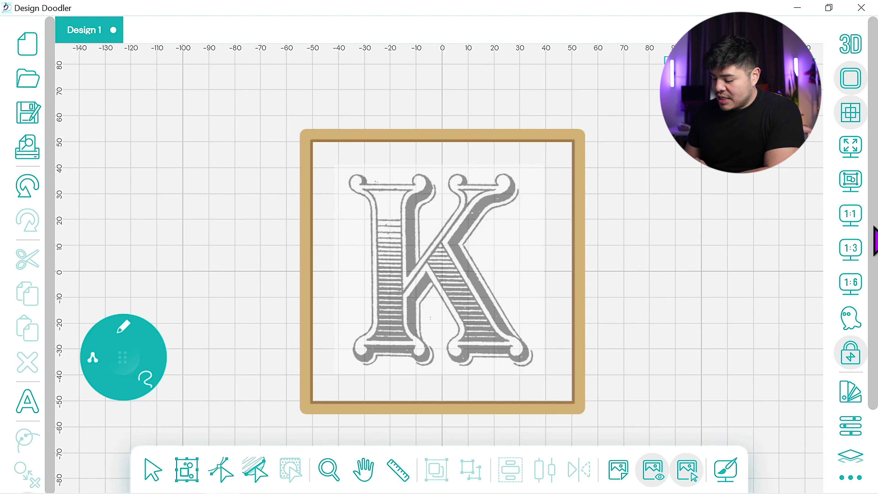
scroll(862, 245, down, 1)
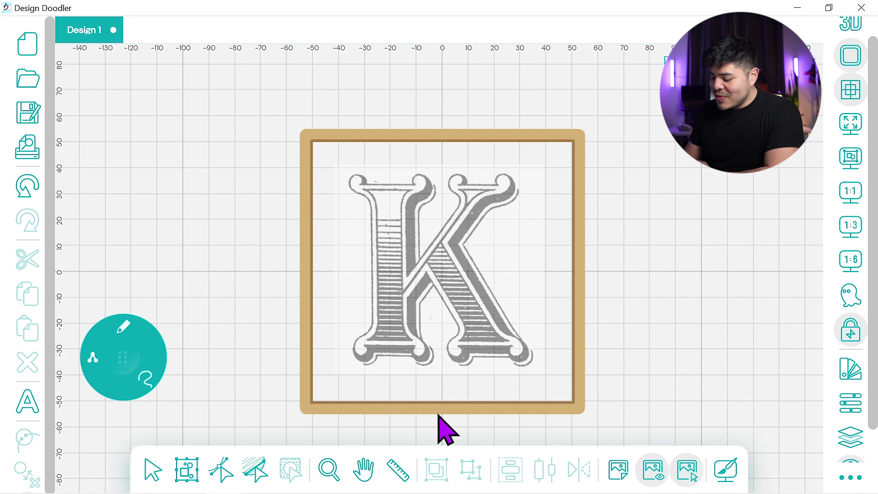
click(851, 230)
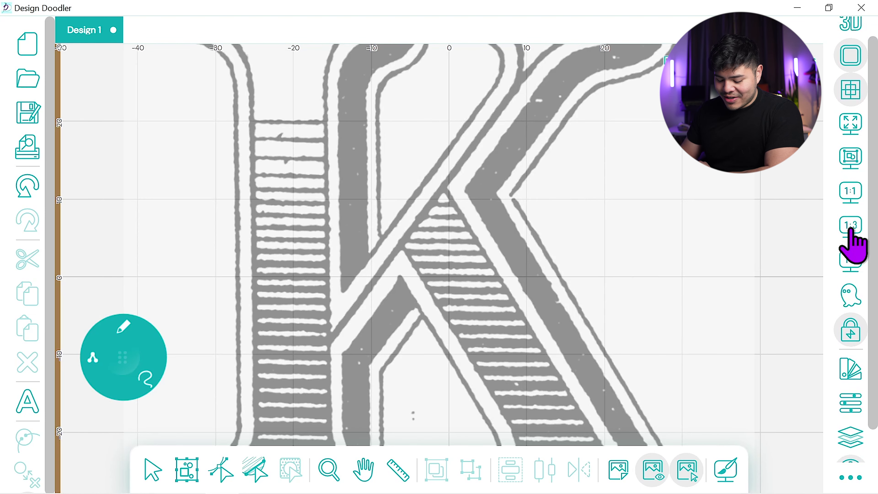
click(363, 469)
drag(243, 64, 368, 267)
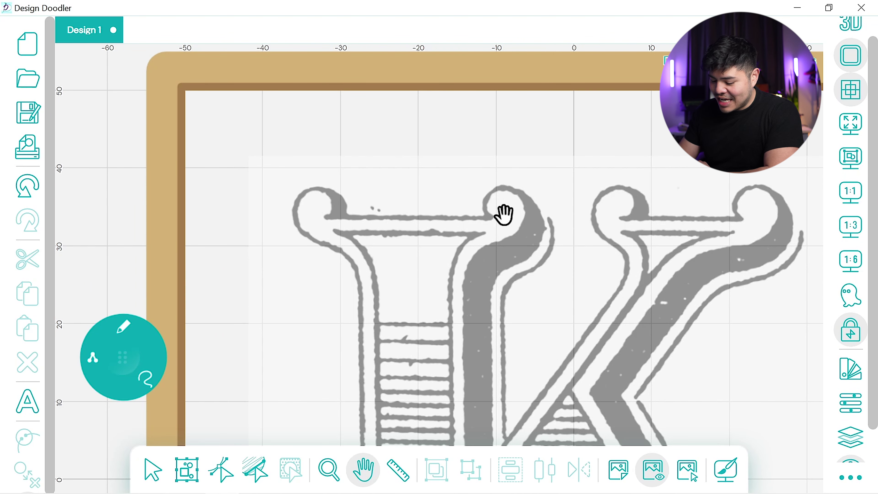
drag(498, 362, 481, 176)
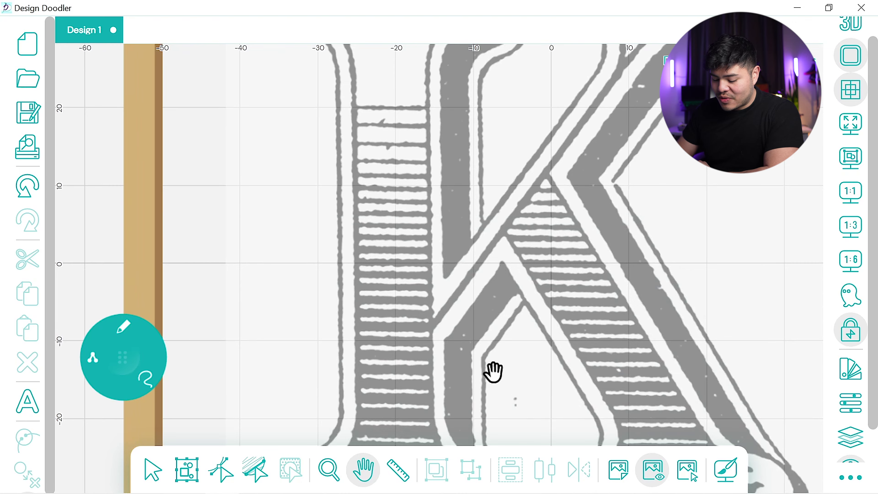
drag(496, 363, 384, 373)
drag(355, 115, 359, 217)
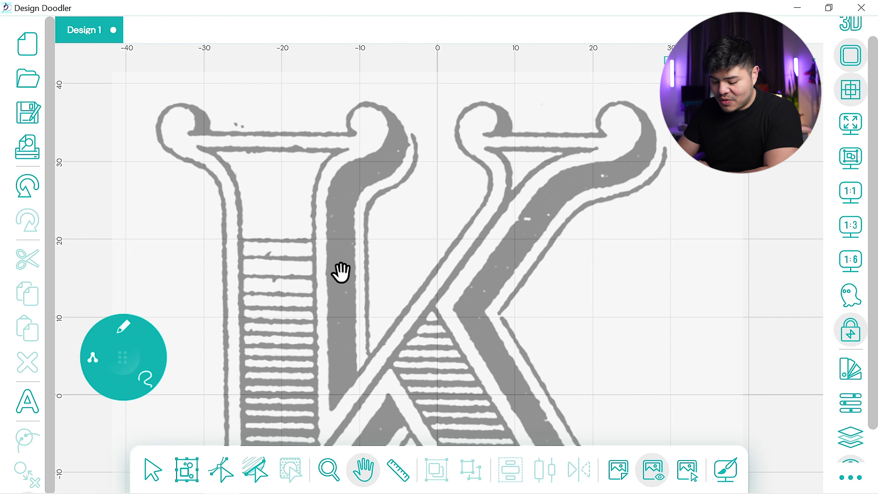
drag(511, 356, 349, 144)
drag(525, 413, 465, 275)
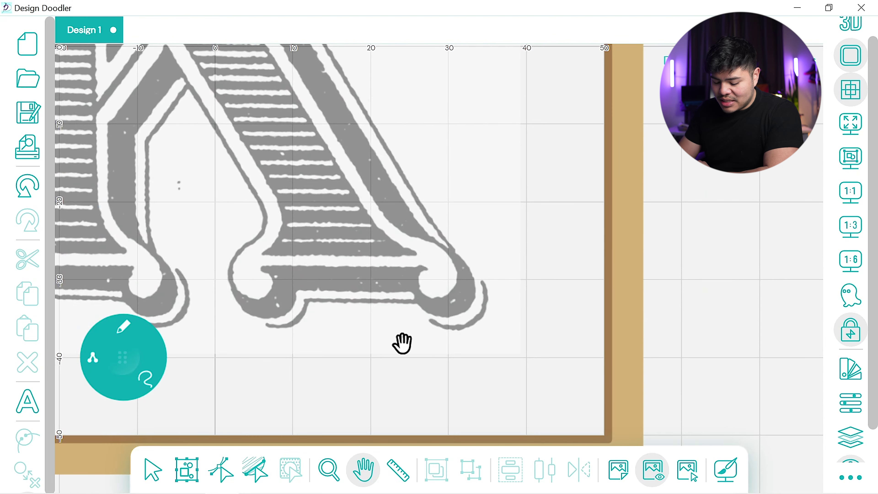
scroll(402, 343, left, 8)
scroll(466, 346, up, 2)
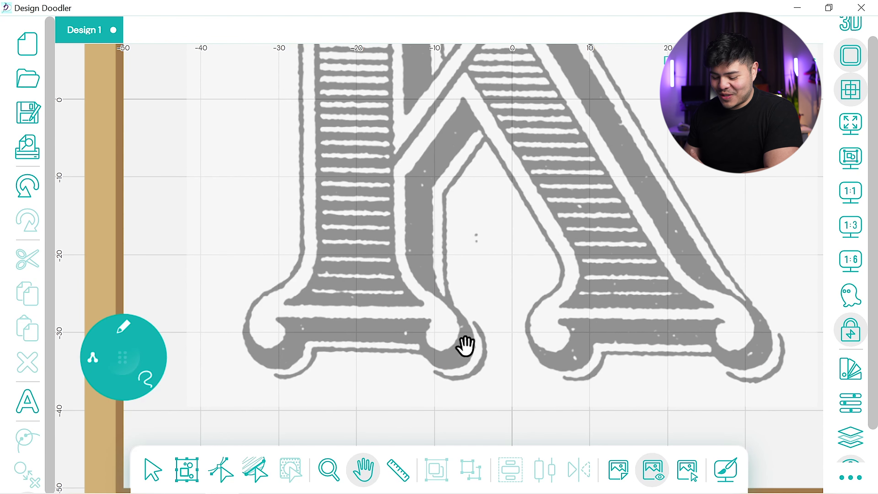
click(851, 193)
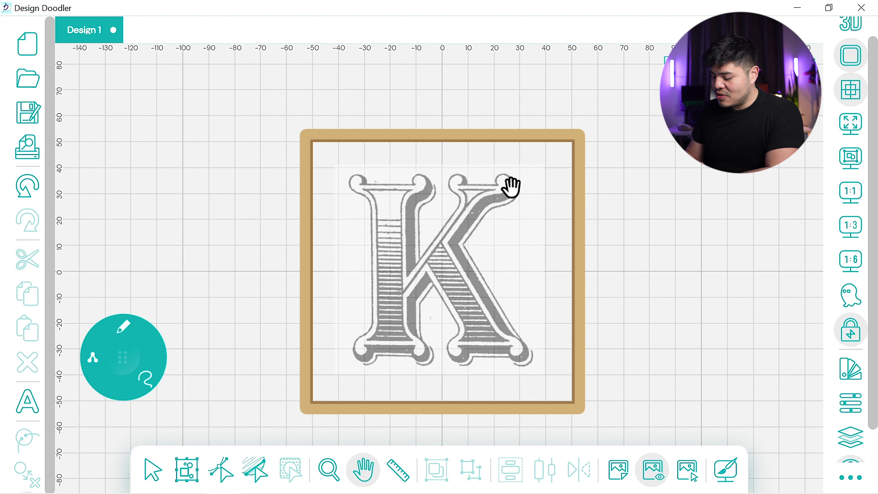
Reposition the doodling wheel, choose the straight-line shape and trace the outer edge of the K's left stem
click(851, 226)
scroll(649, 343, down, 5)
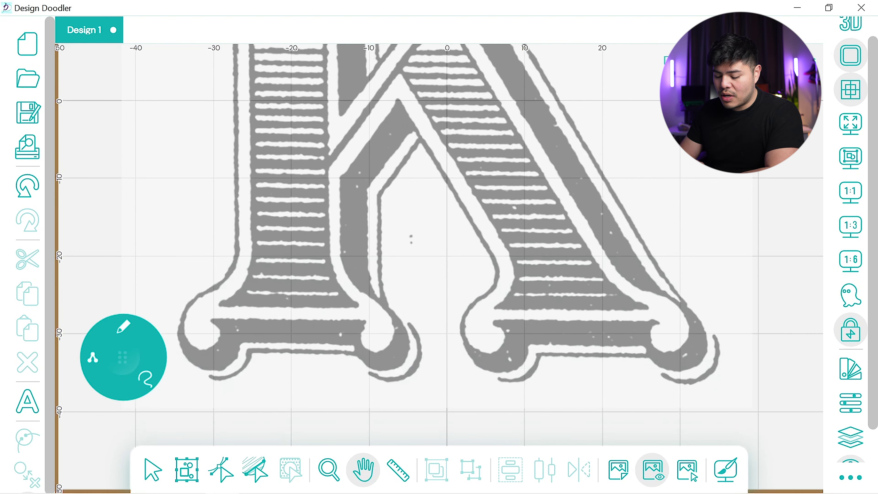
mouse_move(123, 358)
mouse_down()
mouse_move(167, 290)
mouse_move(216, 240)
mouse_move(662, 164)
mouse_up()
click(662, 134)
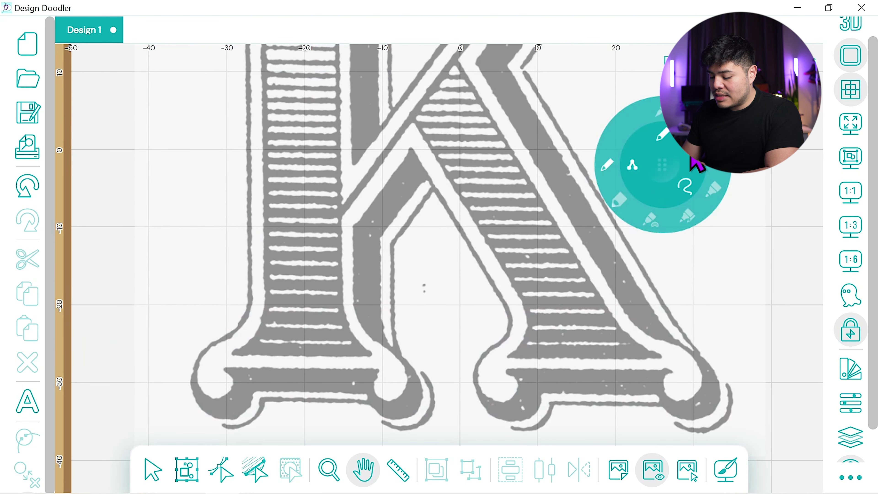
click(686, 189)
click(697, 121)
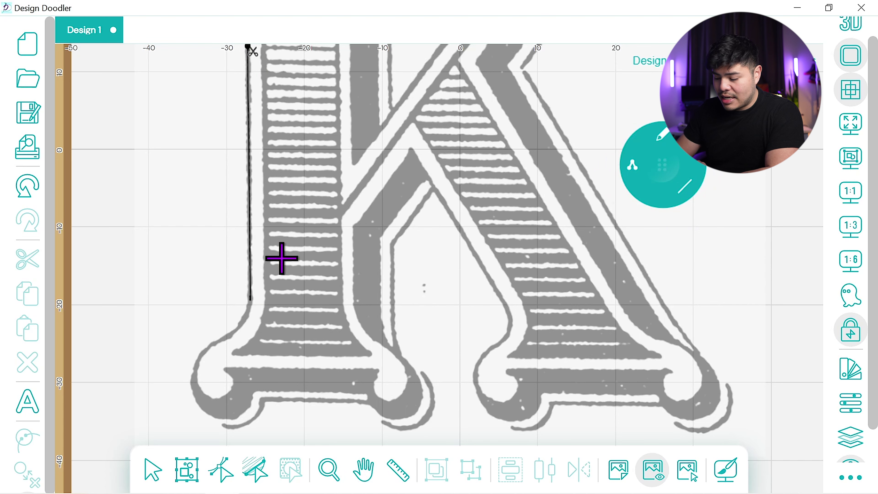
Turn on the 3D stitch view and undo the line along the K's left stem
click(850, 32)
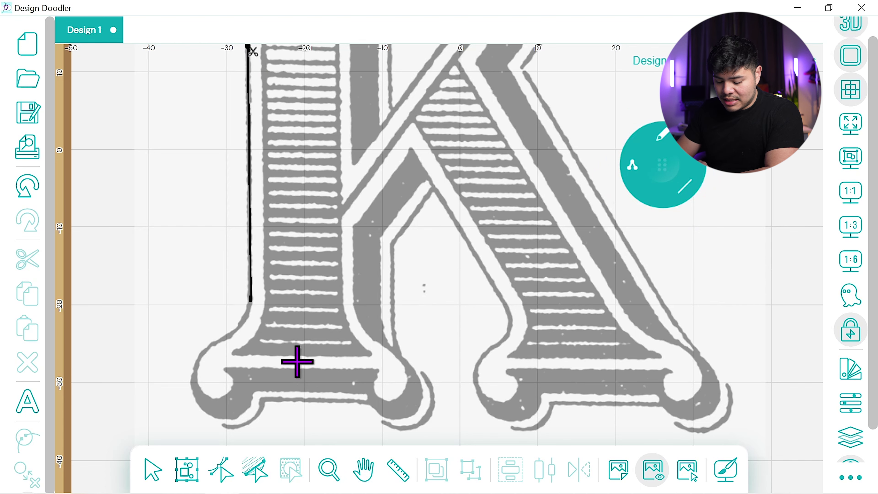
click(363, 469)
drag(317, 186, 379, 301)
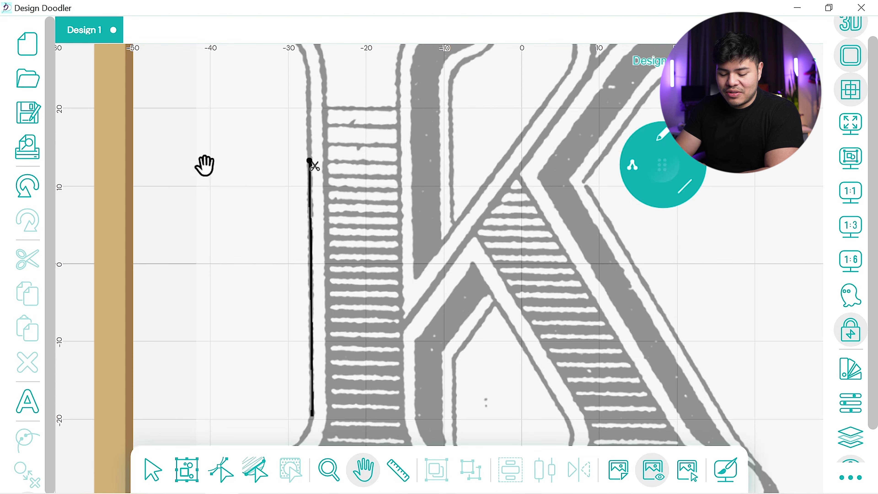
click(35, 186)
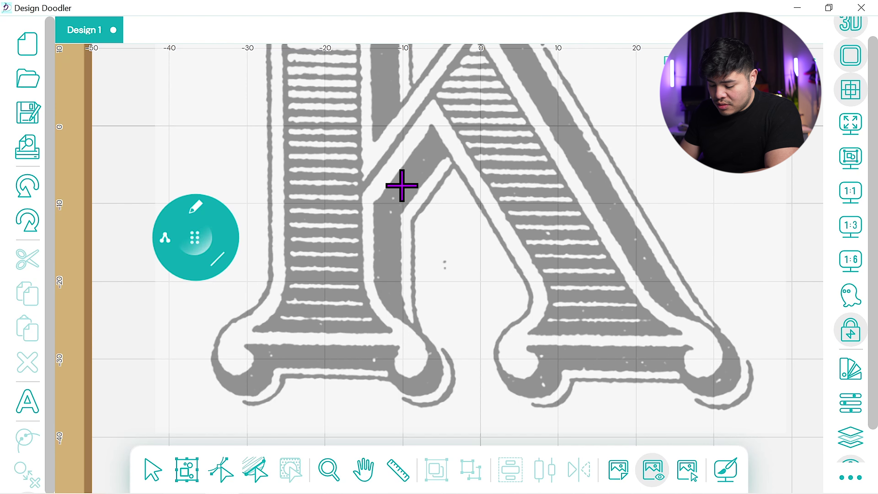
Trace the dark shadow band between the K's stem and leg with connected straight lines around its outline
click(404, 185)
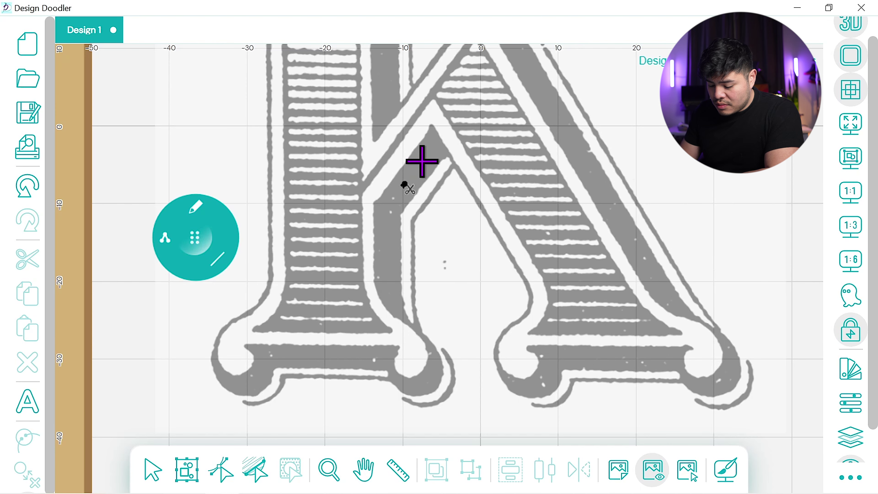
click(30, 188)
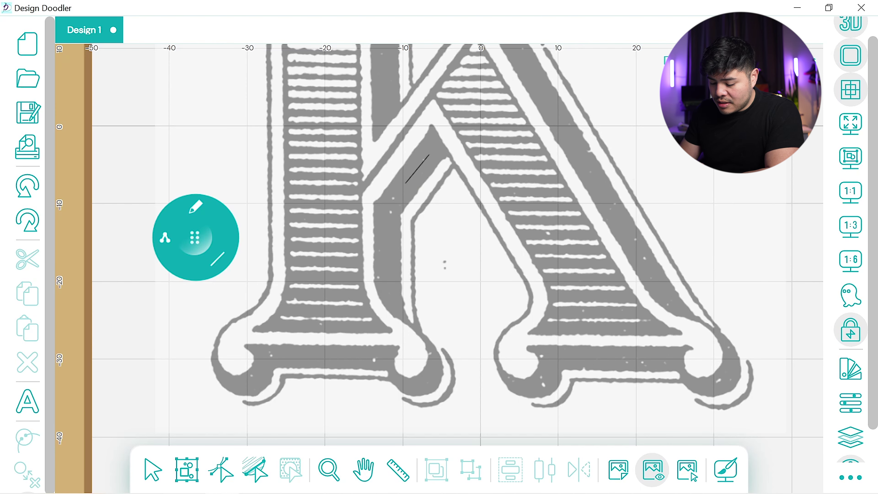
drag(405, 183, 438, 143)
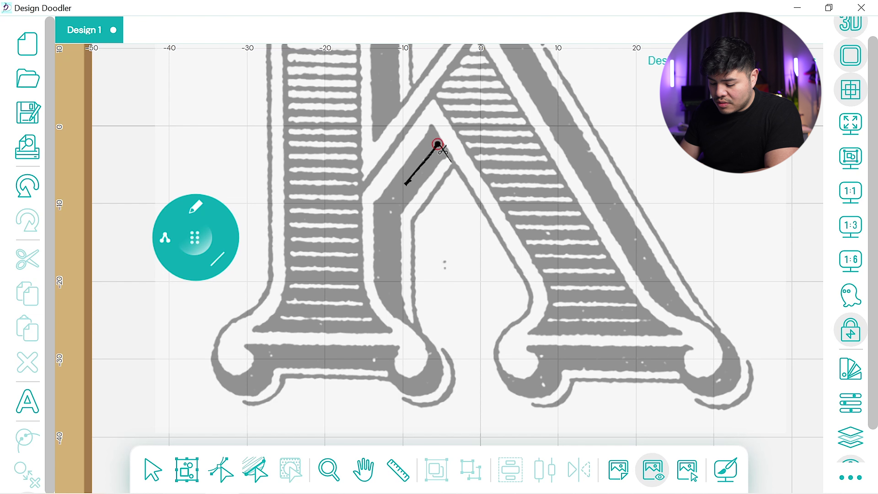
click(454, 166)
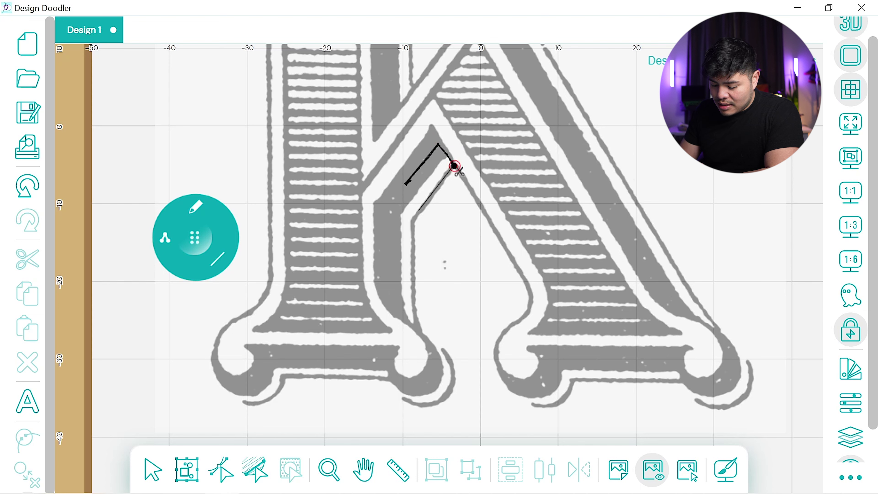
click(414, 218)
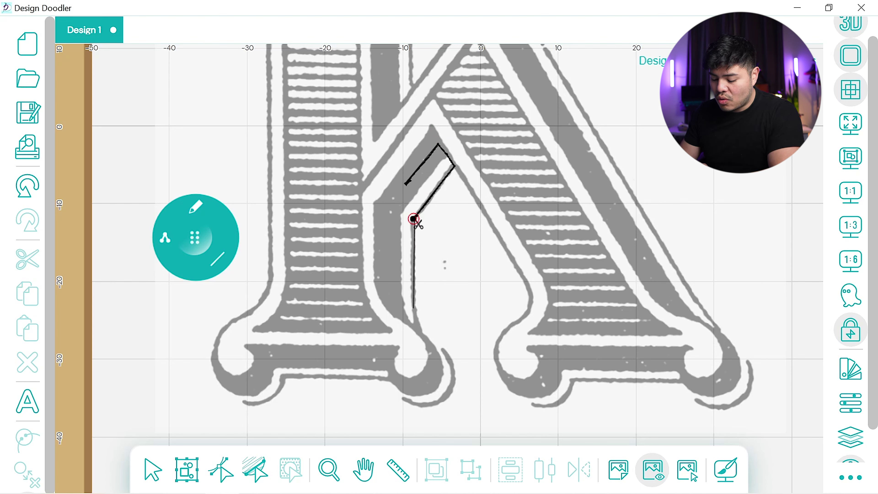
drag(413, 307, 414, 308)
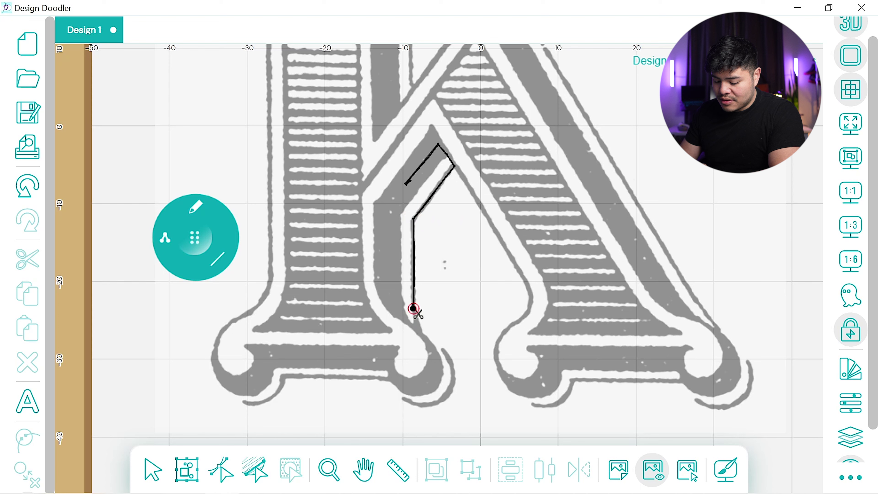
click(418, 331)
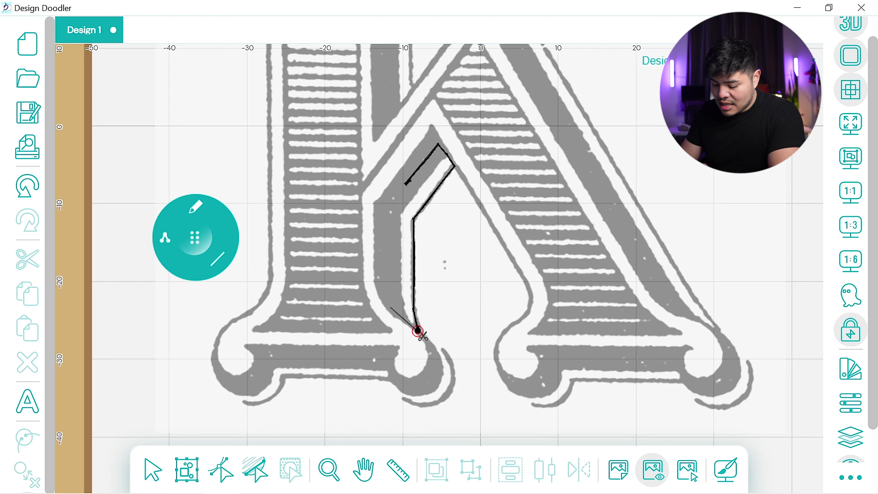
click(385, 300)
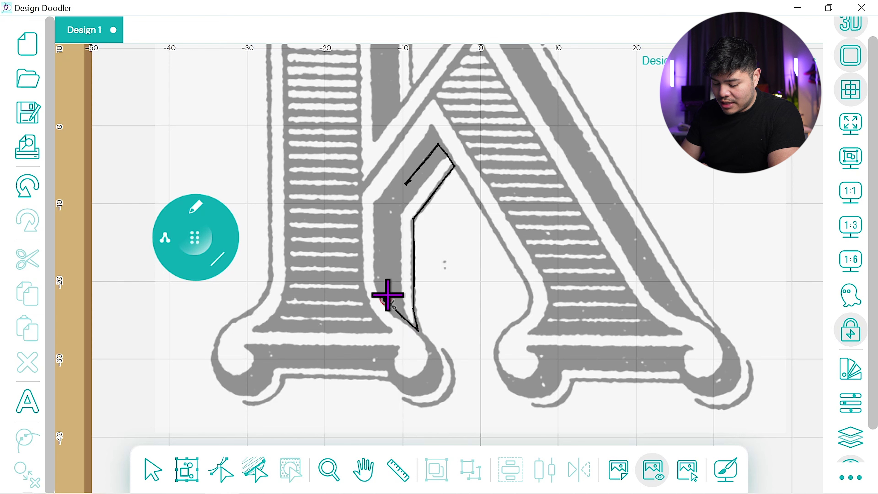
mouse_move(386, 299)
mouse_down()
mouse_move(391, 198)
mouse_move(434, 140)
mouse_up()
Measure the width of the outlined shadow band between the K's stem and leg
click(194, 207)
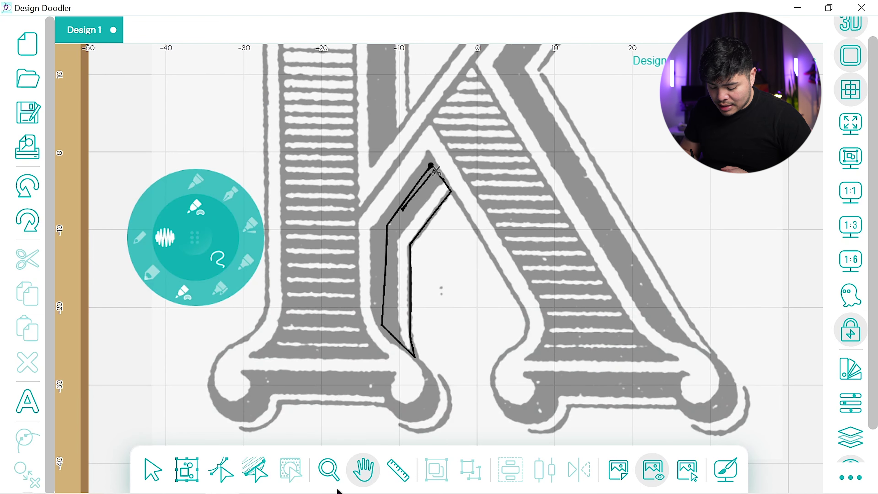
click(398, 470)
drag(406, 187, 421, 200)
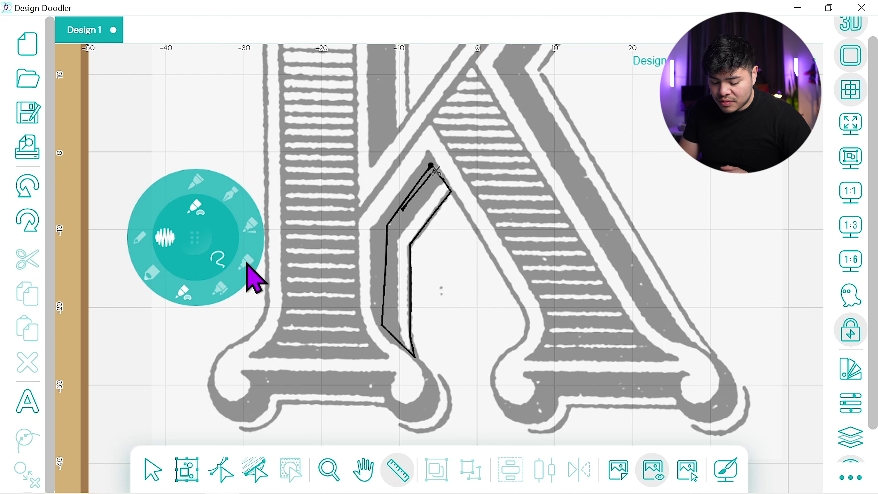
Switch the doodling wheel to a marker brush with the straight-line shape for the shadow band
click(246, 262)
key(n)
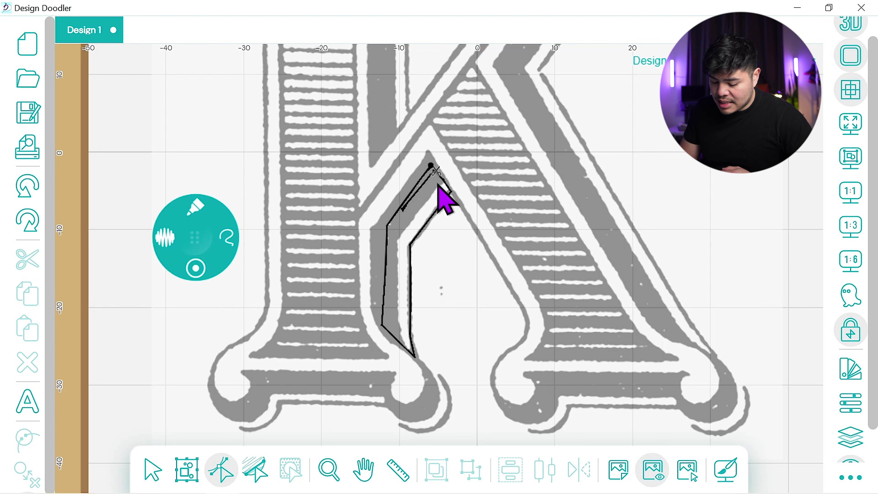
mouse_move(245, 236)
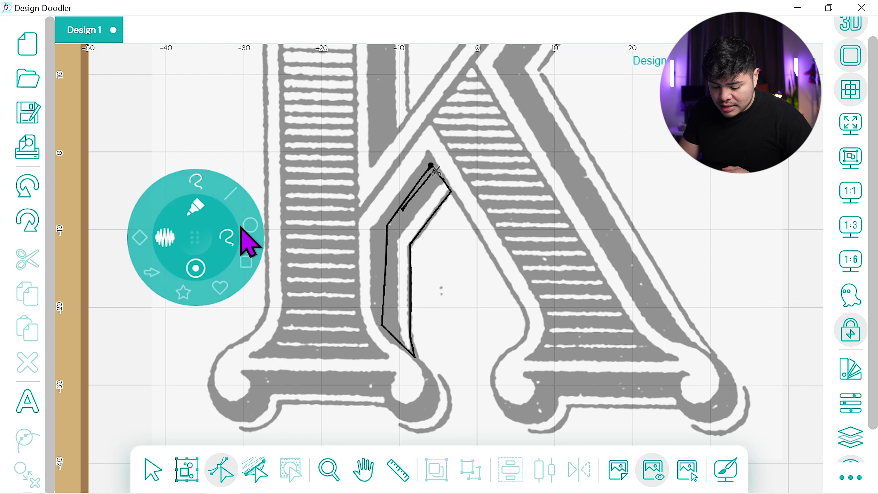
click(237, 199)
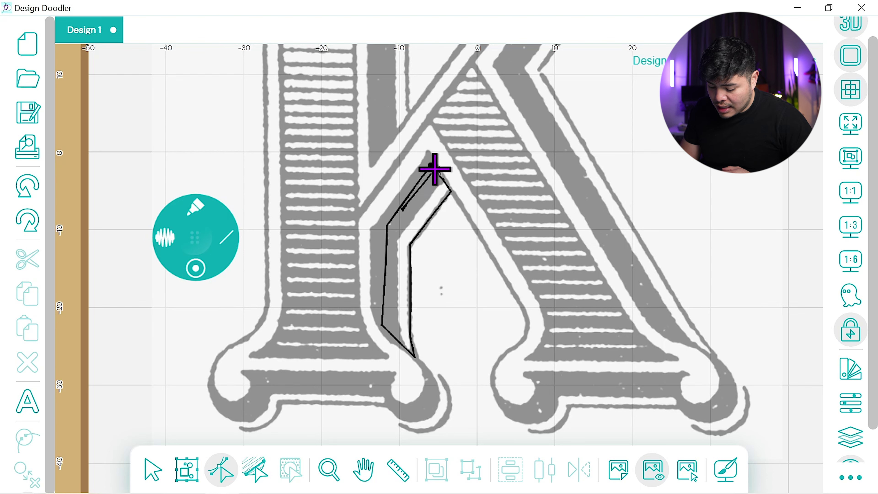
Fill the outlined shadow band with straight marker strokes, and run a straight pencil line from its lower end to the stem foot's right curl
mouse_move(433, 169)
mouse_down()
mouse_move(400, 214)
mouse_move(386, 329)
mouse_up()
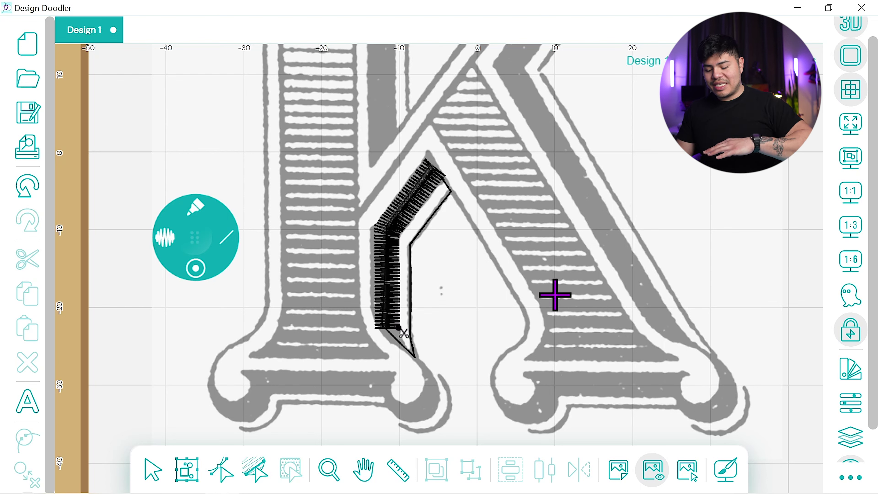
click(196, 206)
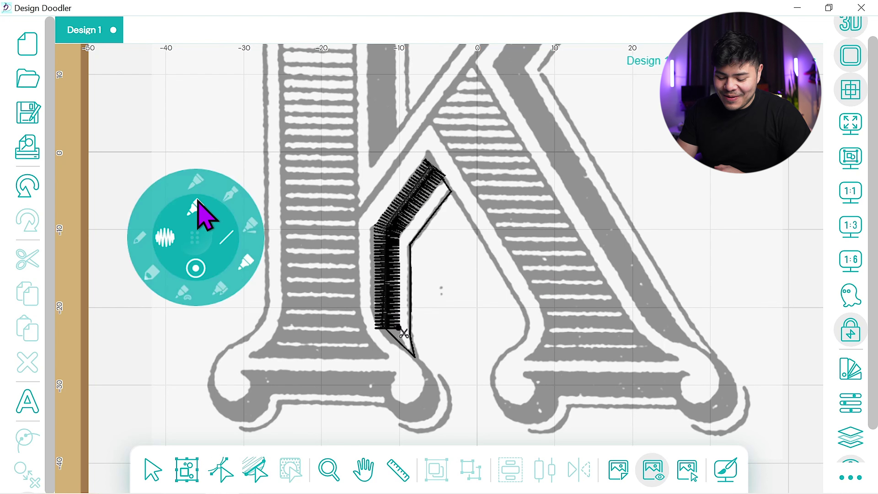
click(148, 230)
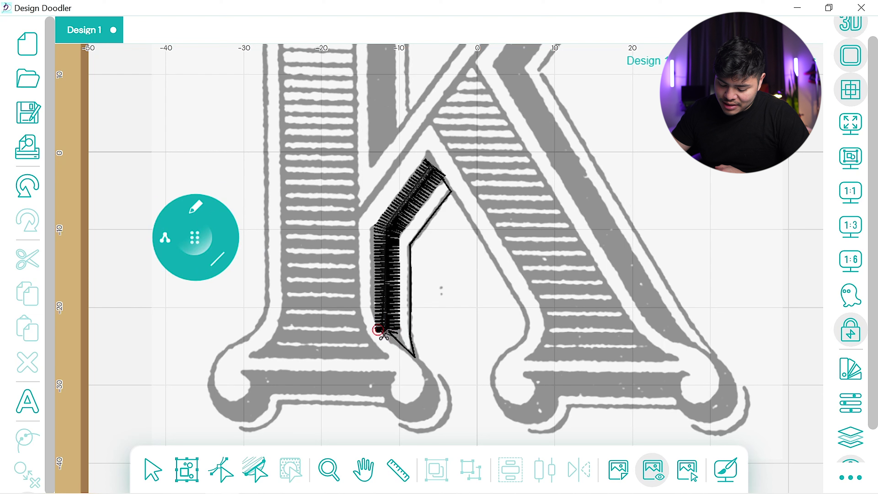
drag(378, 330, 415, 357)
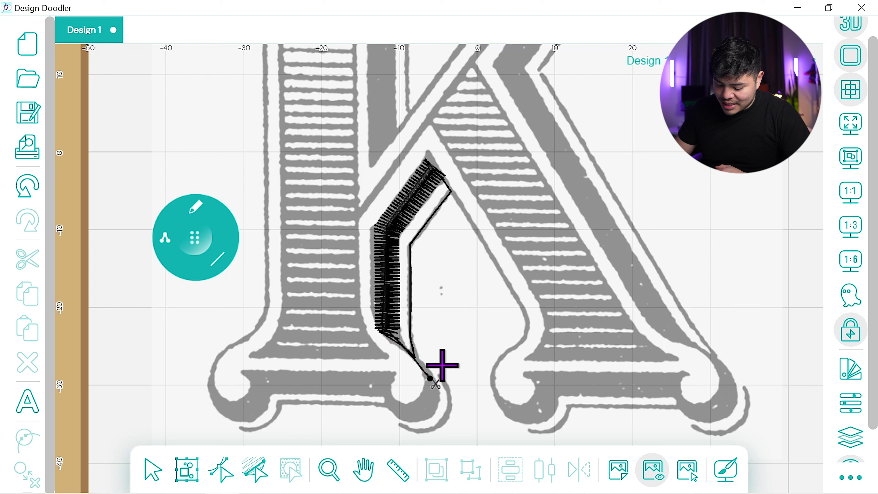
Trace the thin outer shadow arc around the stem foot's right curl with a freehand pencil line
click(214, 257)
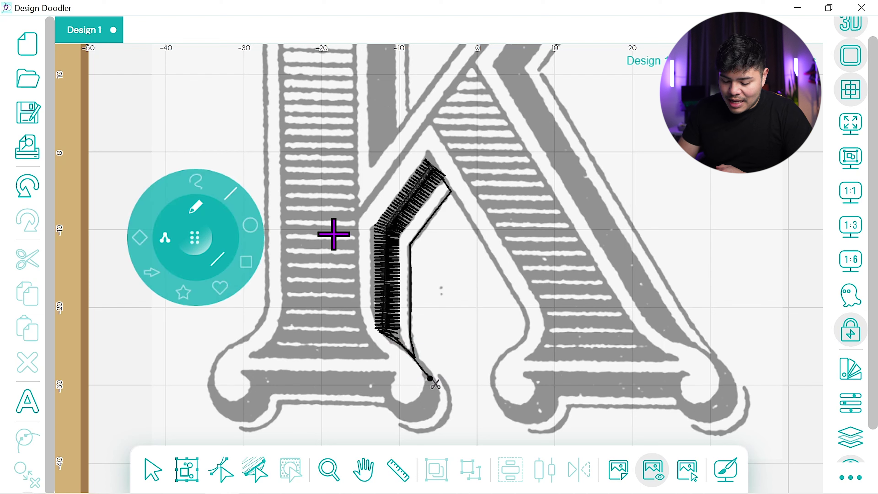
click(198, 181)
click(430, 379)
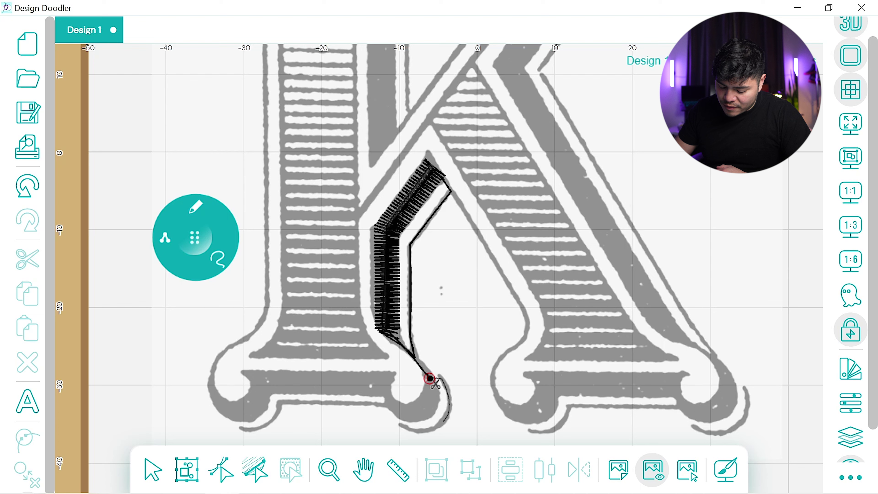
click(402, 423)
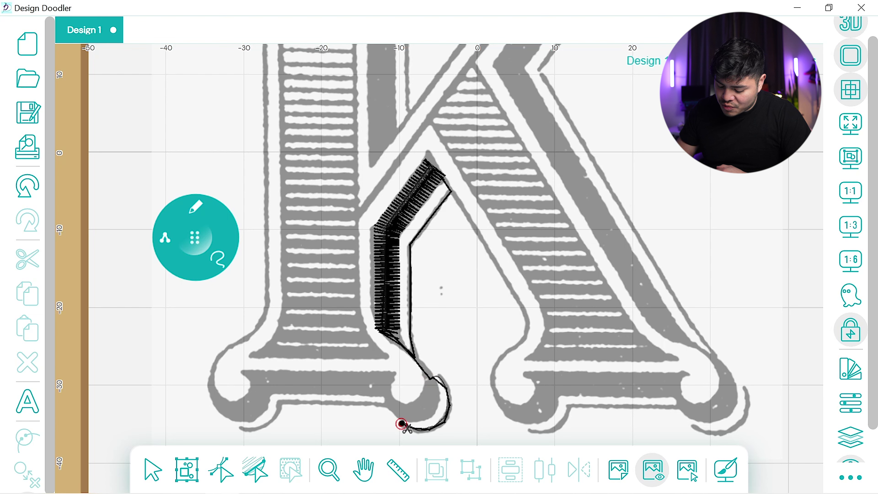
Trace freehand through the dark right curl of the stem's foot to the right end of the thin line under the foot
drag(433, 381, 427, 404)
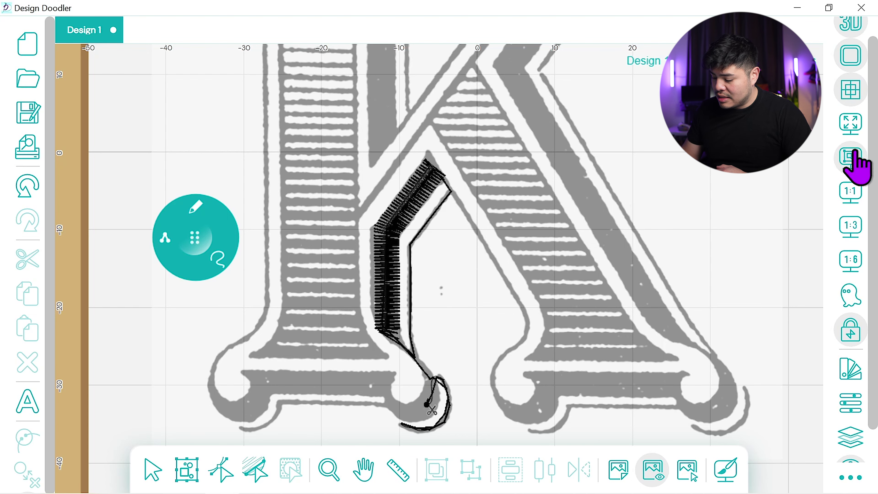
click(850, 192)
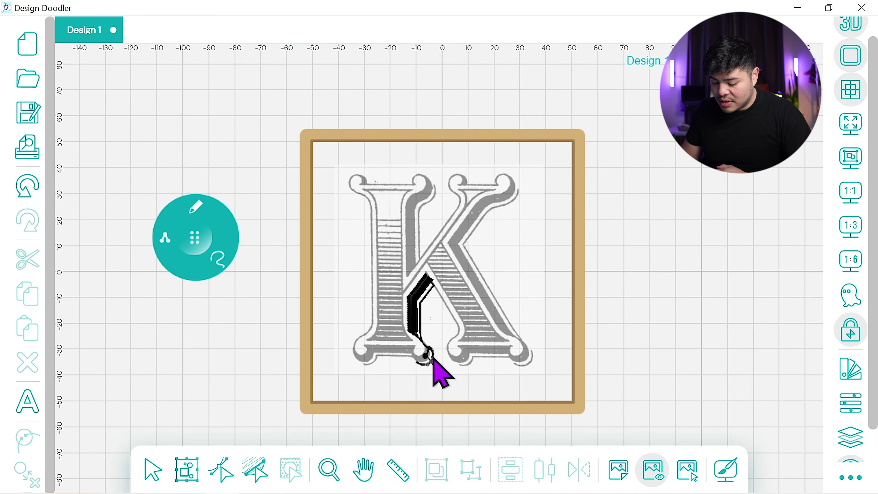
click(850, 157)
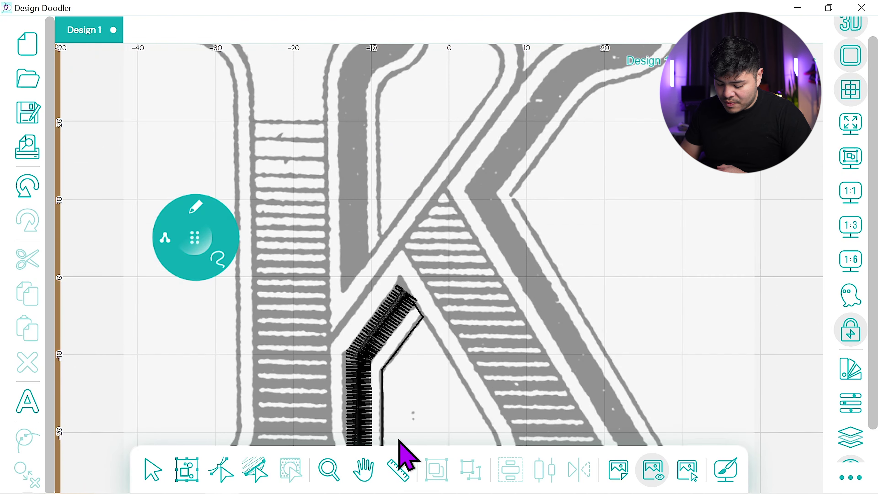
click(363, 469)
drag(482, 180, 493, 150)
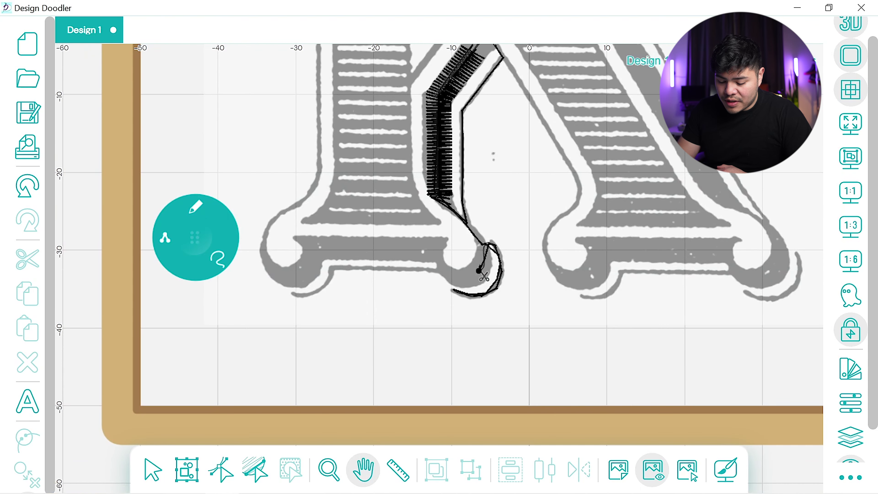
click(200, 205)
drag(127, 239, 129, 239)
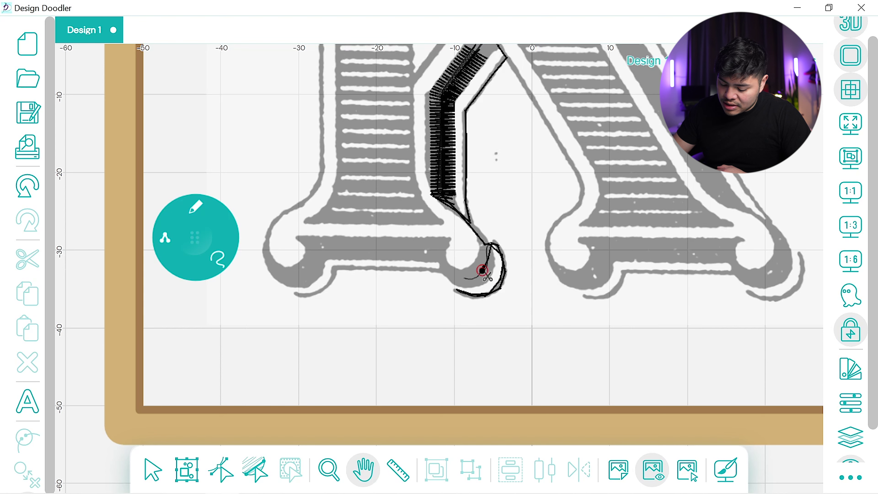
drag(448, 269, 444, 269)
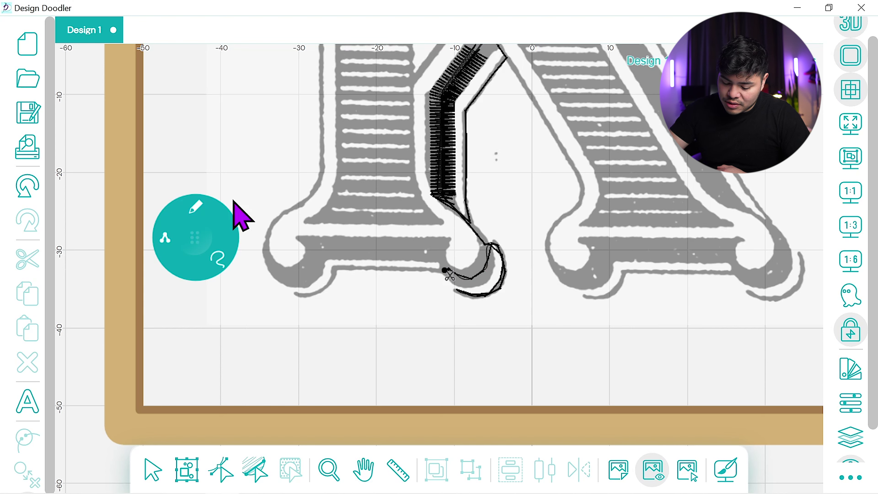
Trace the thin horizontal line under the stem's foot with a straight pencil line running to the left curl
click(196, 212)
click(248, 212)
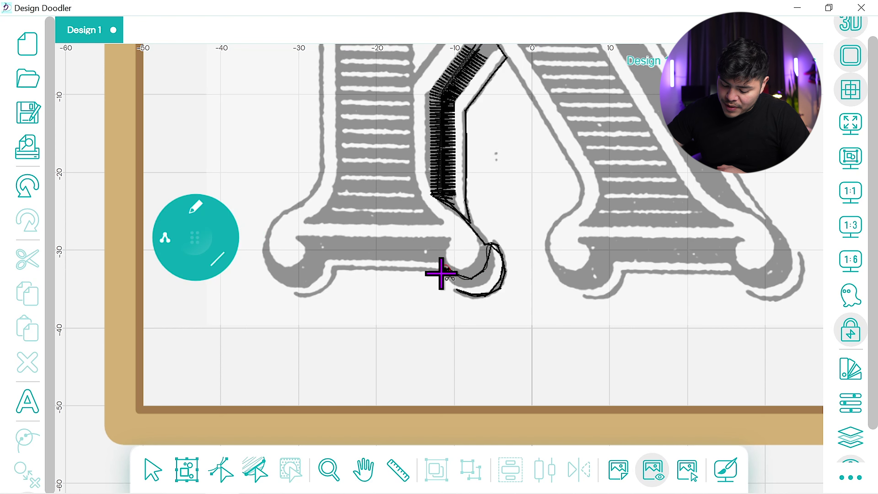
drag(338, 267, 333, 267)
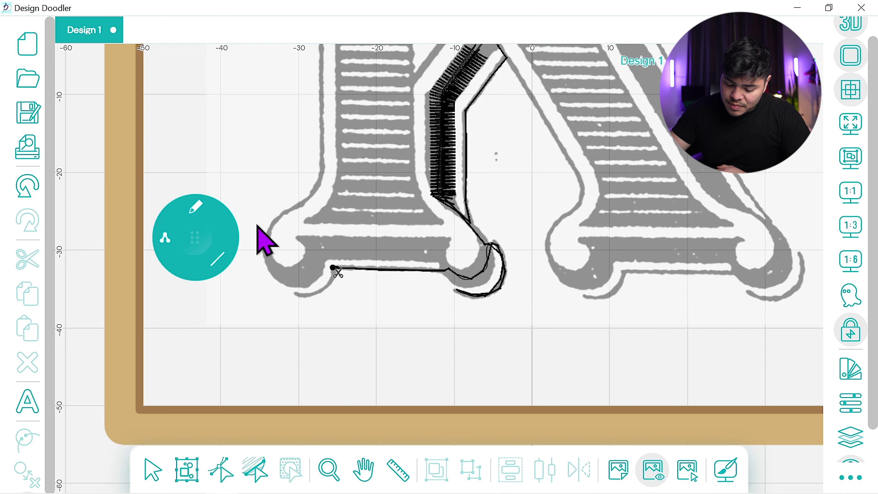
Trace the thin shadow arc under the stem foot's left curl freehand, undo that stroke and redraw it
click(204, 210)
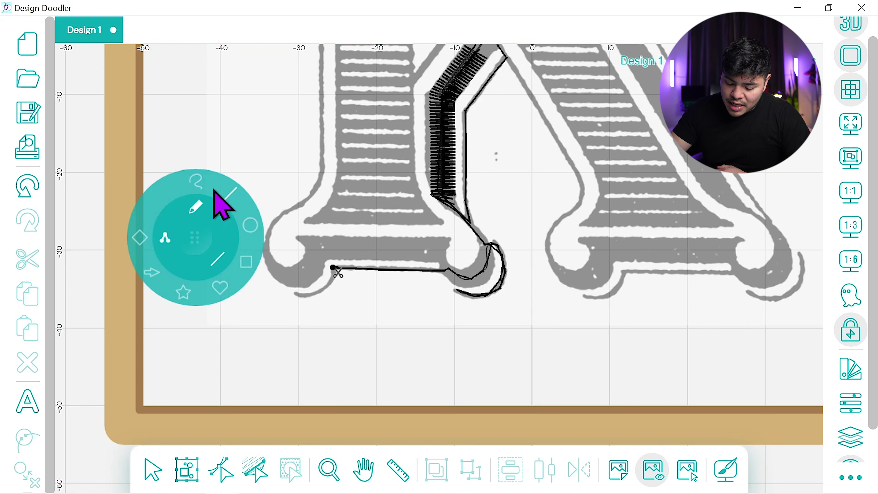
click(197, 181)
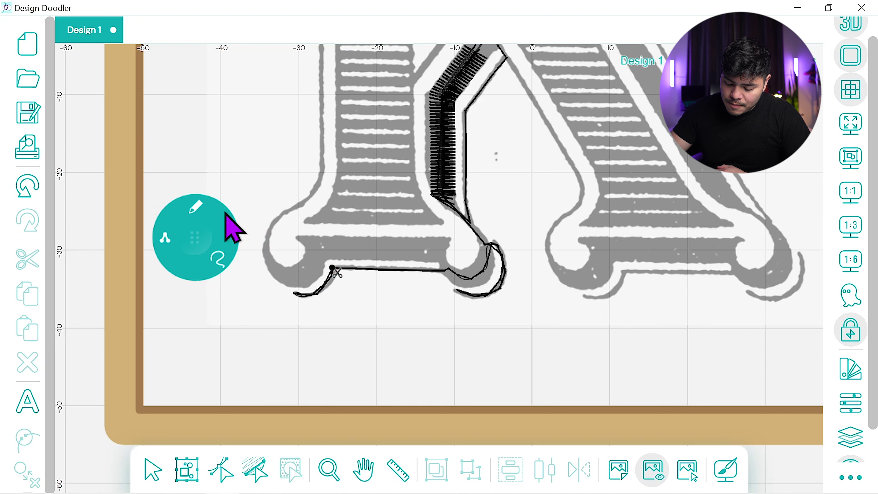
click(27, 185)
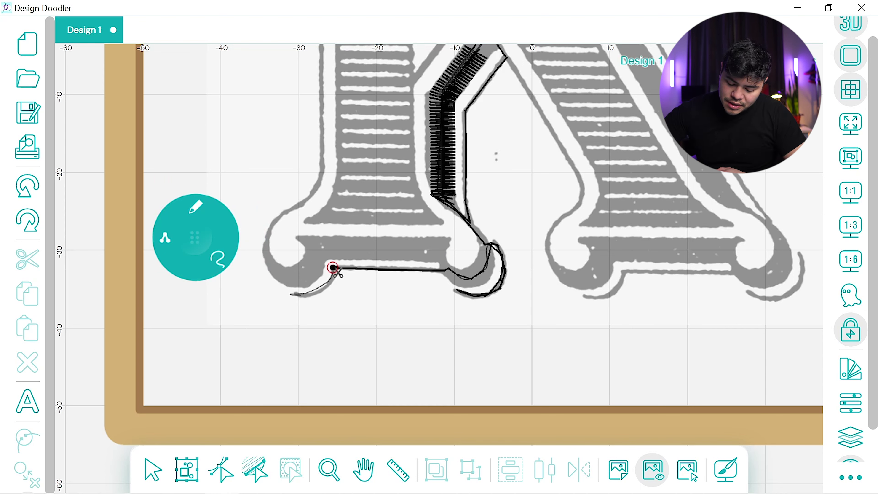
Draw connected straight pencil lines back under the stem's foot, through its dark bar and around the left curl to its outer edge
mouse_move(212, 220)
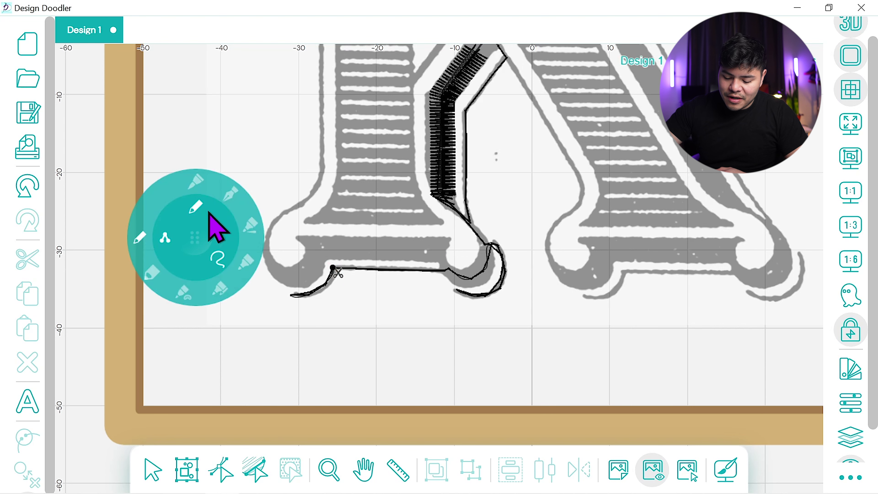
click(230, 193)
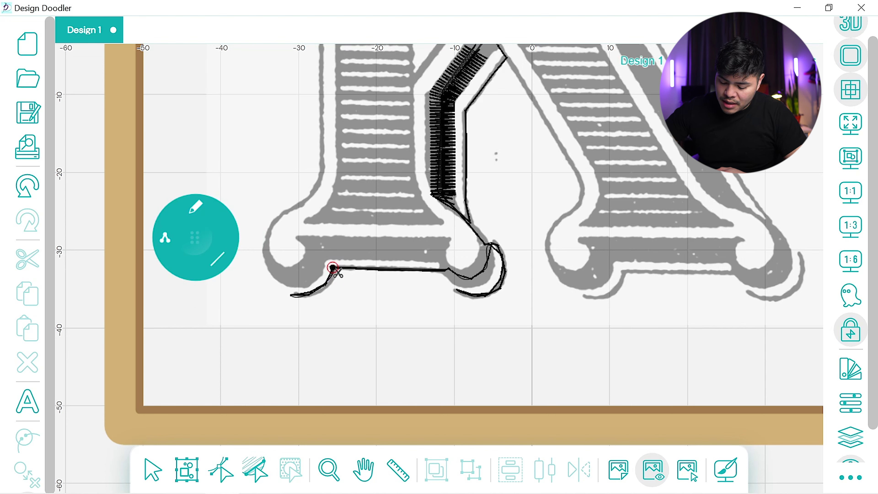
drag(332, 268, 420, 247)
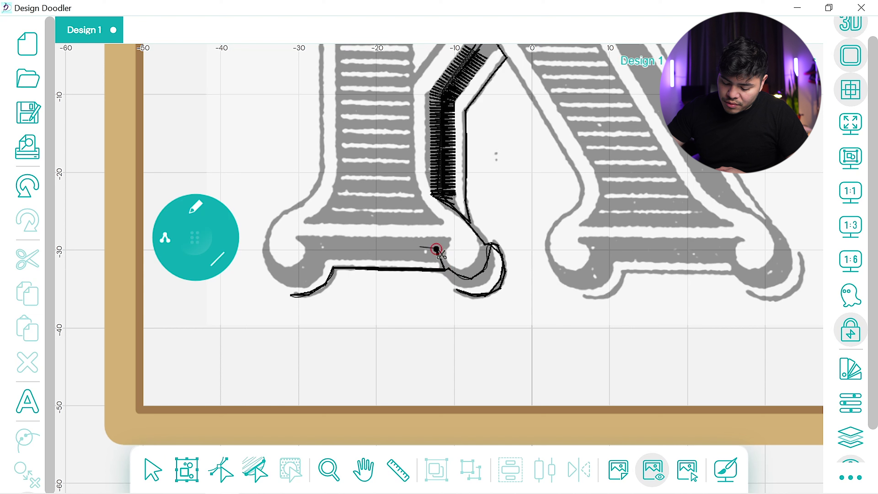
click(437, 249)
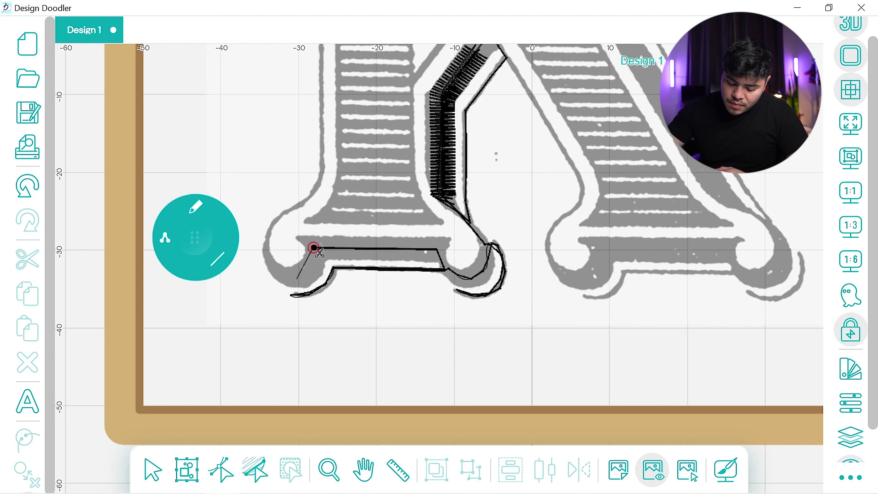
click(296, 276)
drag(277, 271, 272, 268)
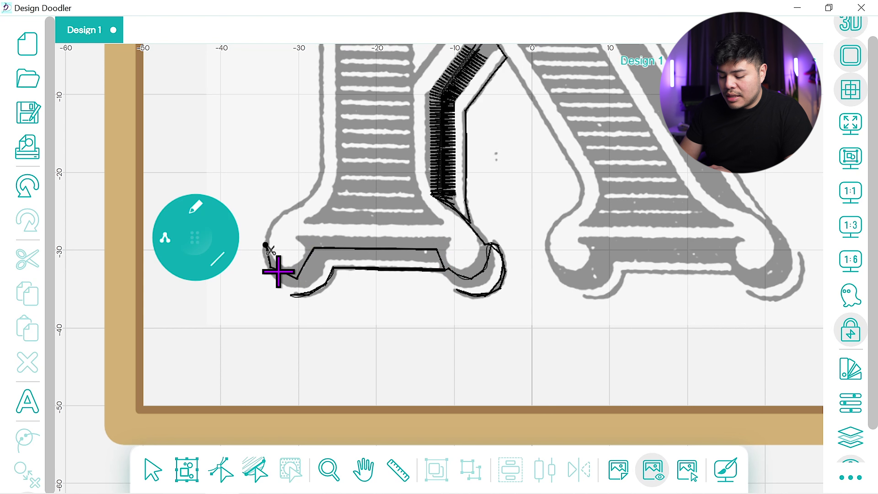
click(265, 245)
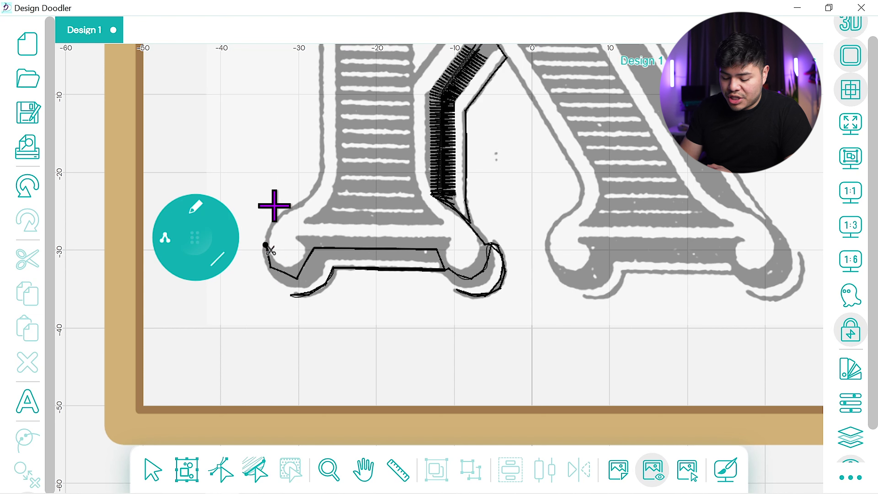
Move the doodling wheel clear of the letter and draw a straight line from the left curl up to the base of the stem's outer edge
click(222, 257)
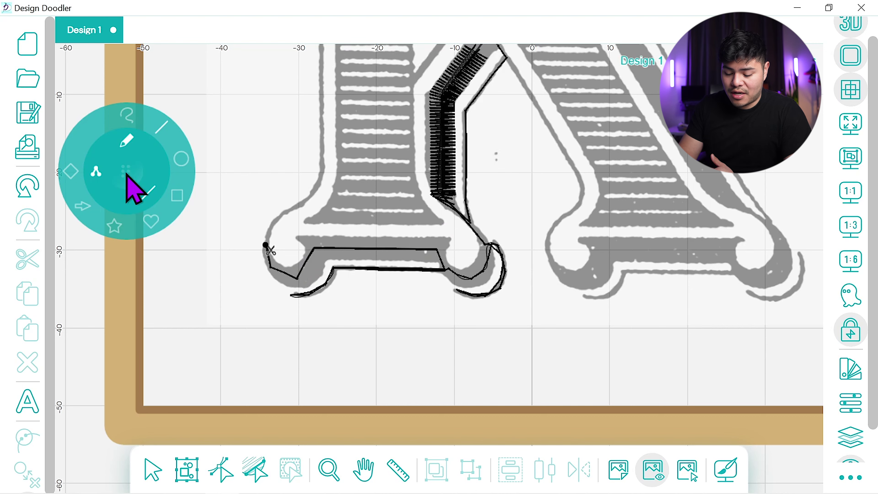
click(363, 468)
mouse_move(313, 216)
mouse_down()
mouse_move(389, 369)
mouse_move(402, 378)
mouse_up()
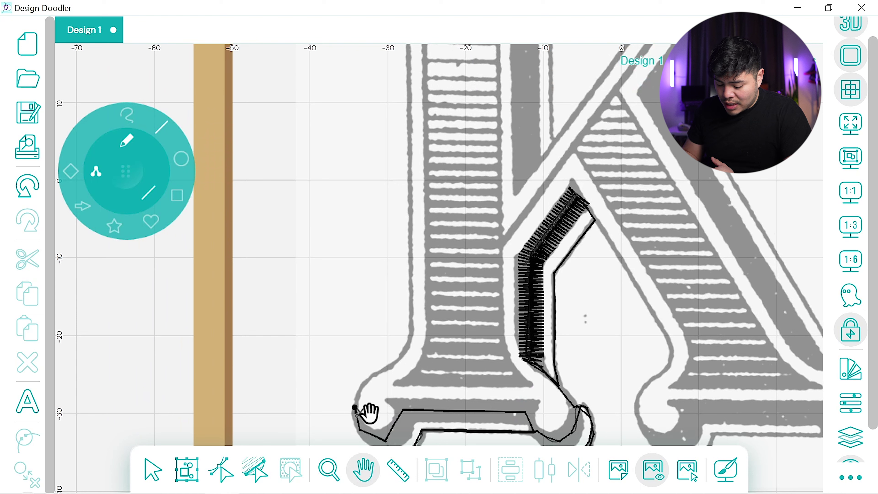
click(127, 172)
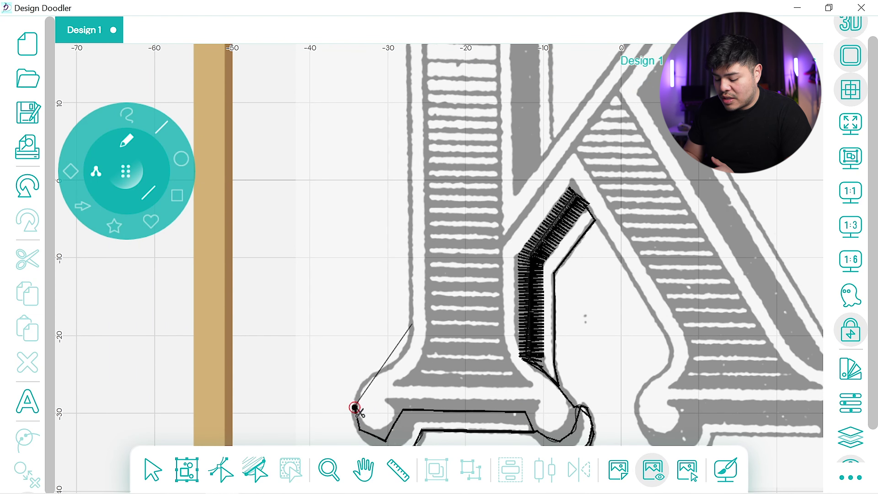
drag(411, 321, 411, 316)
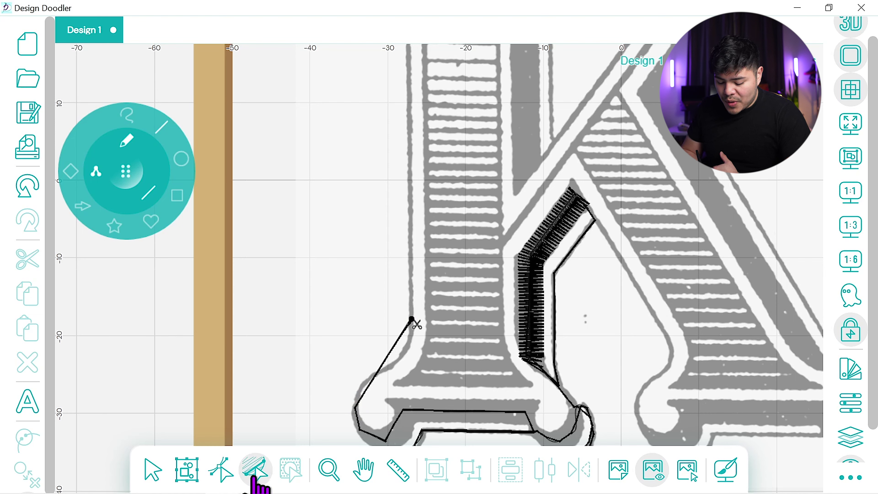
Add two nodes to the slanted line between the foot's left curl and the stem's outer edge
click(223, 470)
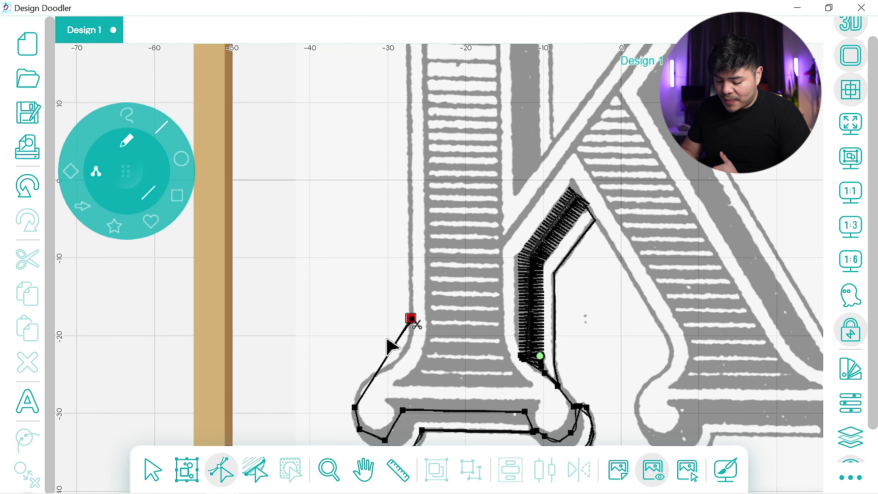
click(851, 404)
click(663, 157)
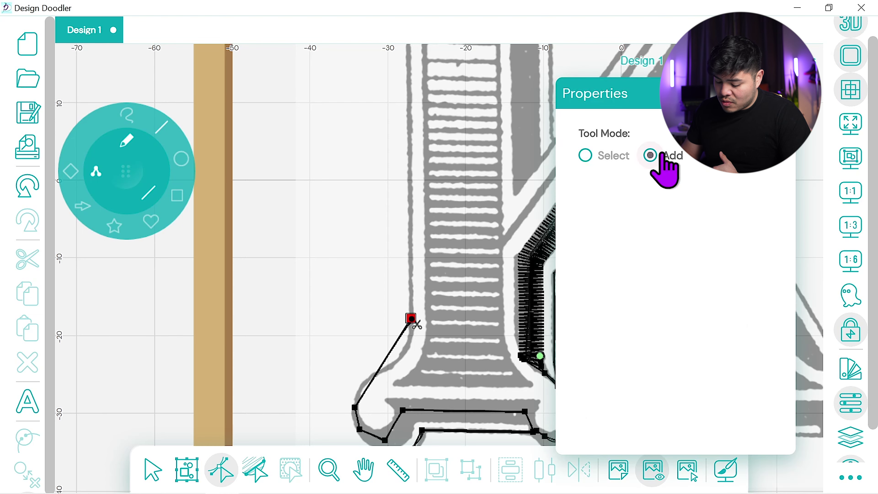
click(392, 350)
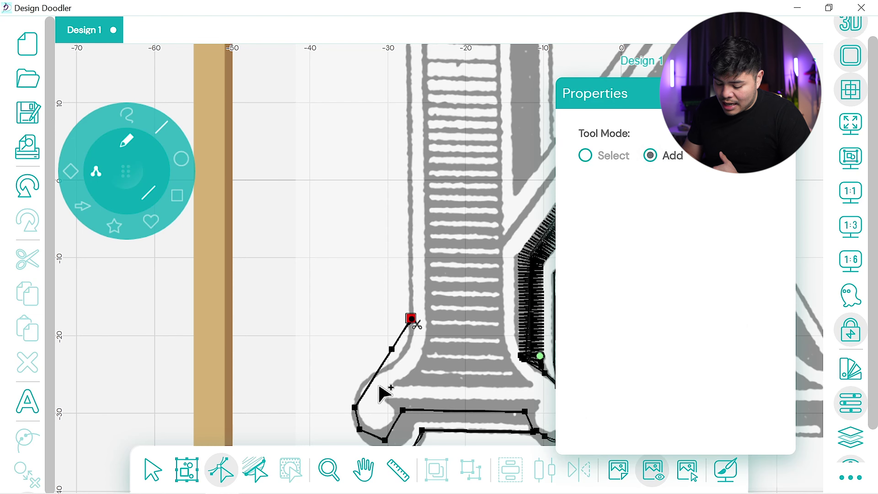
click(371, 383)
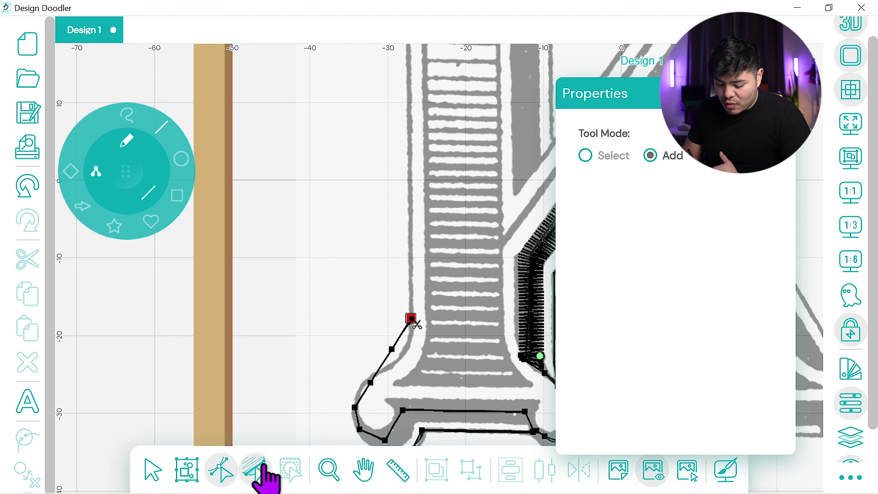
Reposition the two added nodes so the slanted line follows the curved outer contour above the foot's left curl
click(604, 158)
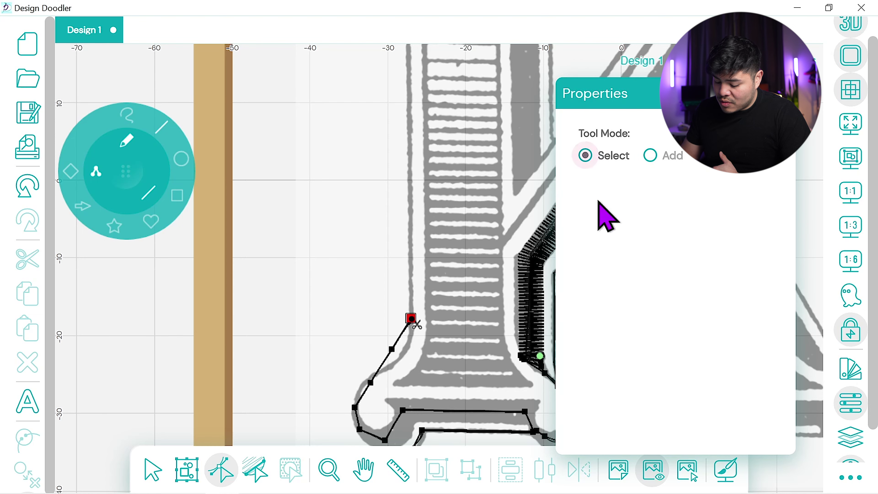
click(393, 349)
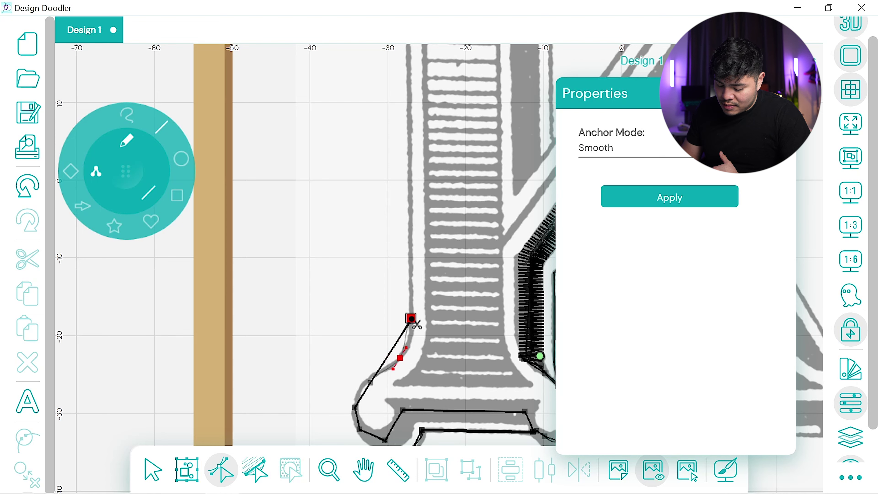
drag(400, 358, 401, 358)
drag(370, 383, 363, 382)
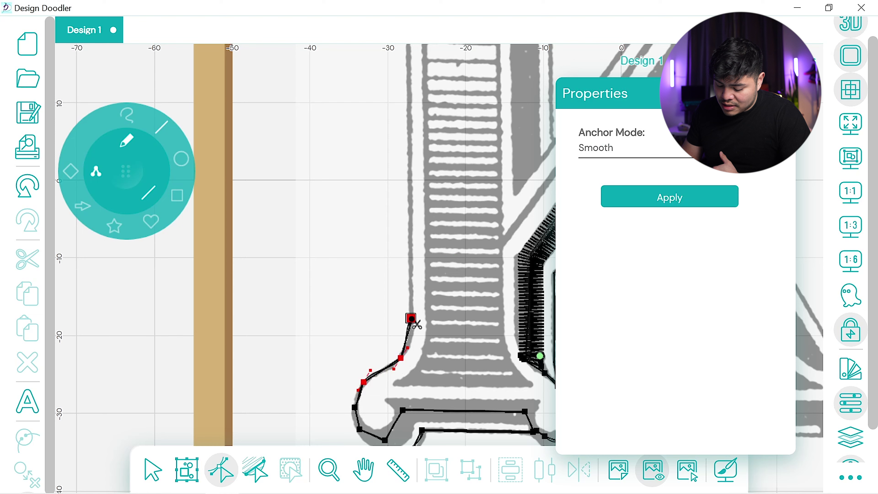
Fine-tune the upper node and its curve handles so the line above the foot's left curl blends into the stem's outer edge
drag(400, 358, 407, 349)
click(413, 321)
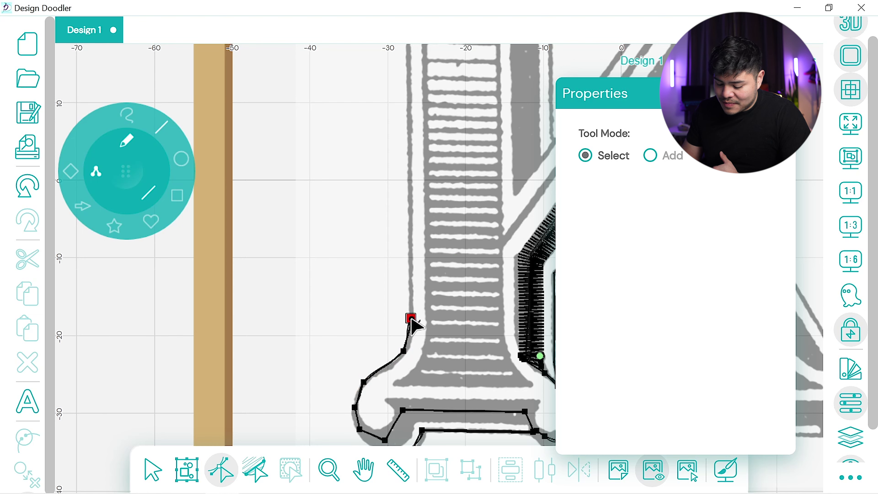
click(408, 349)
drag(409, 341, 413, 337)
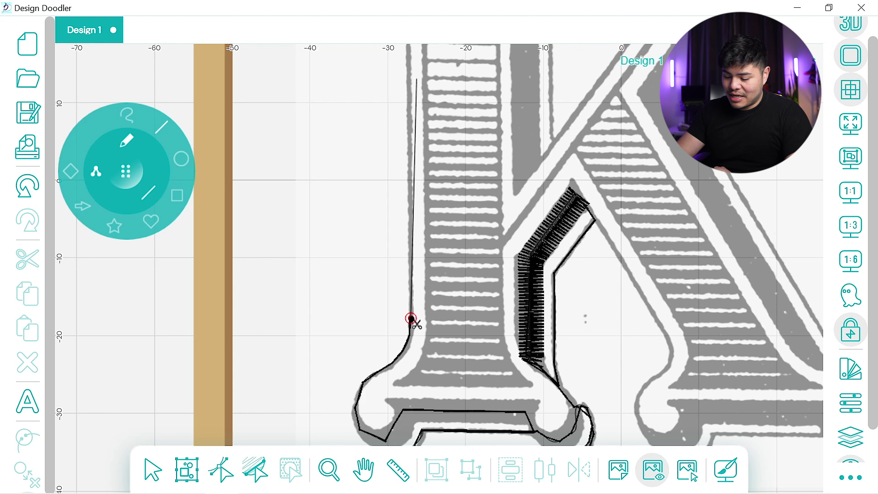
Draw connected straight pencil lines up the stem's left outer edge to just below the top serif's curl
click(411, 319)
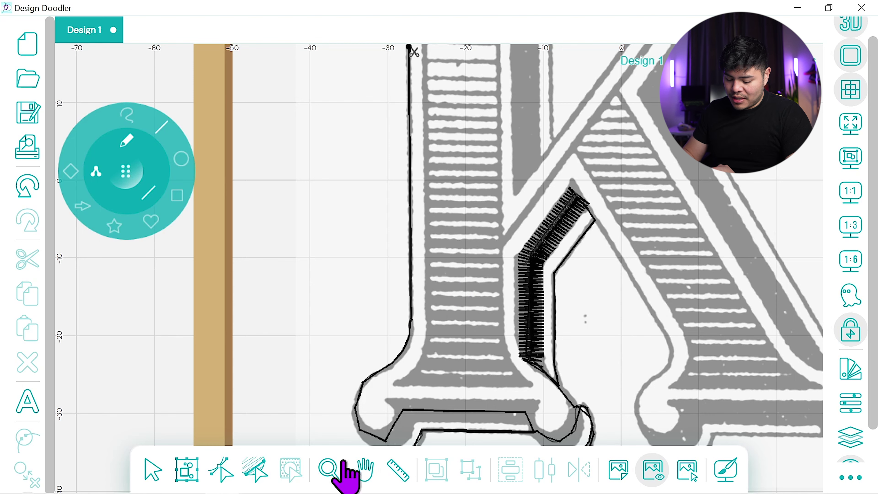
click(364, 469)
drag(467, 45, 480, 310)
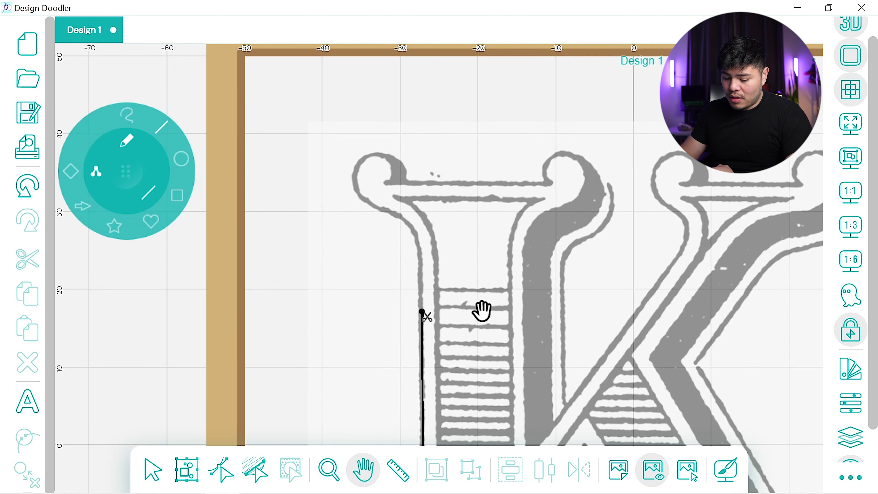
click(129, 178)
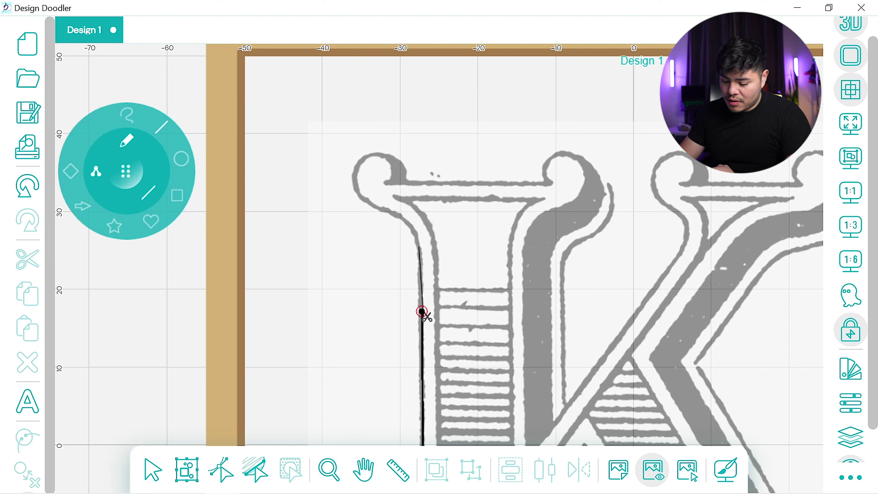
drag(419, 248, 417, 249)
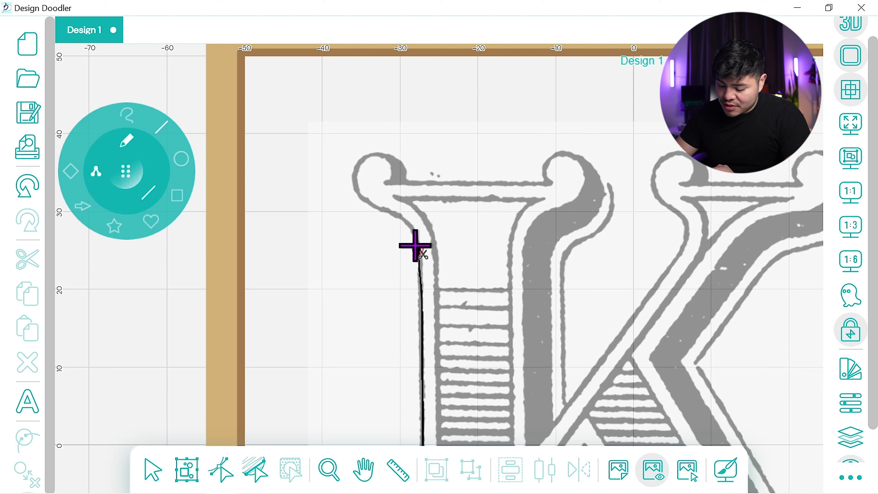
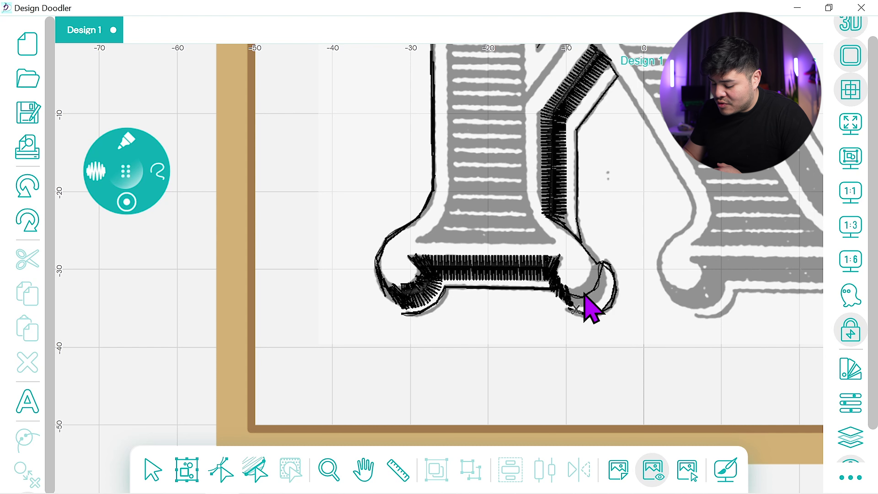
Fill the right curl of the stem's foot with a marker stroke, undoing the first attempt and redrawing it slightly shorter
mouse_move(570, 296)
mouse_down()
mouse_move(589, 293)
mouse_move(602, 270)
mouse_up()
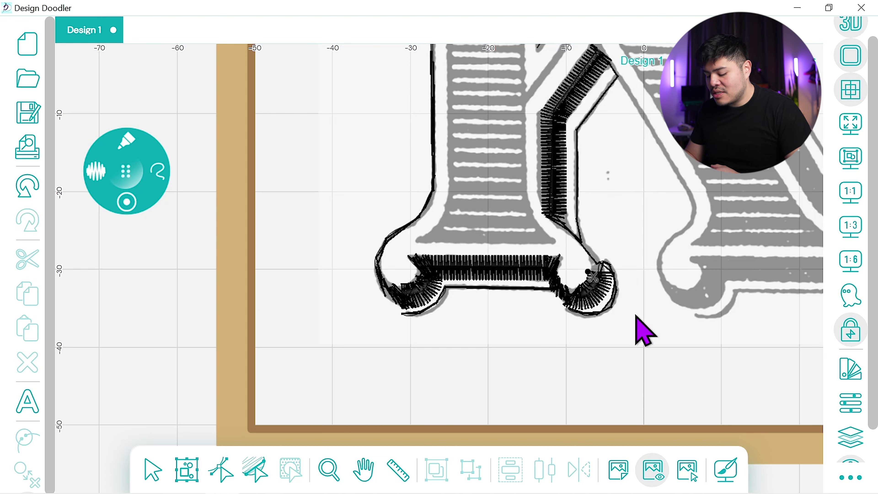
key(ctrl+z)
drag(570, 295, 596, 271)
Draw a freehand pencil stroke from the foot's right curl up to the base of the shadow's outer line, undoing and redrawing it once
mouse_move(149, 163)
click(78, 168)
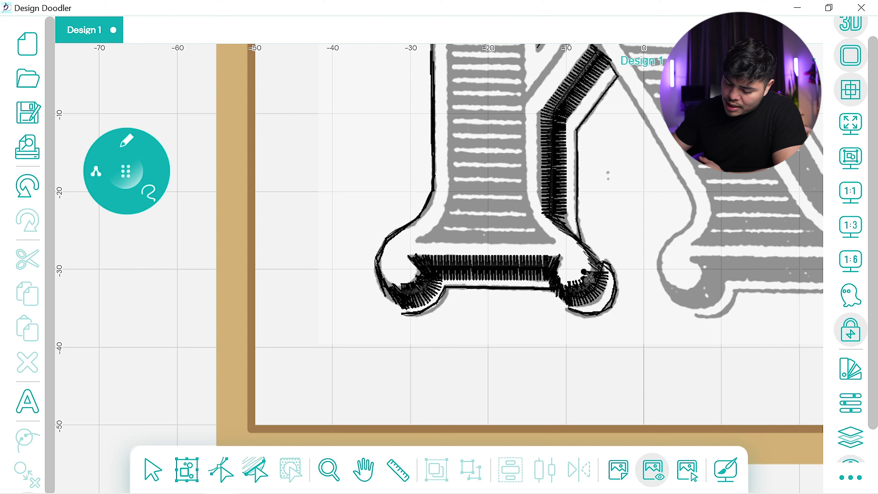
drag(598, 270, 565, 217)
click(27, 189)
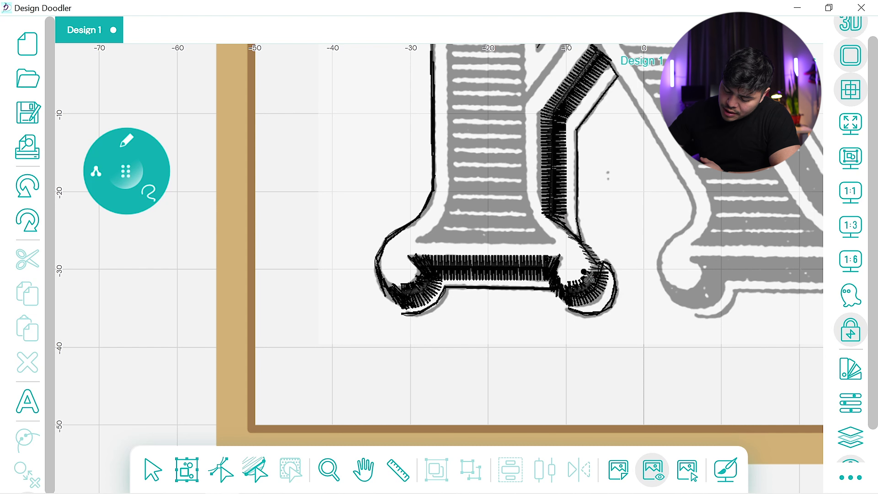
drag(589, 277, 575, 200)
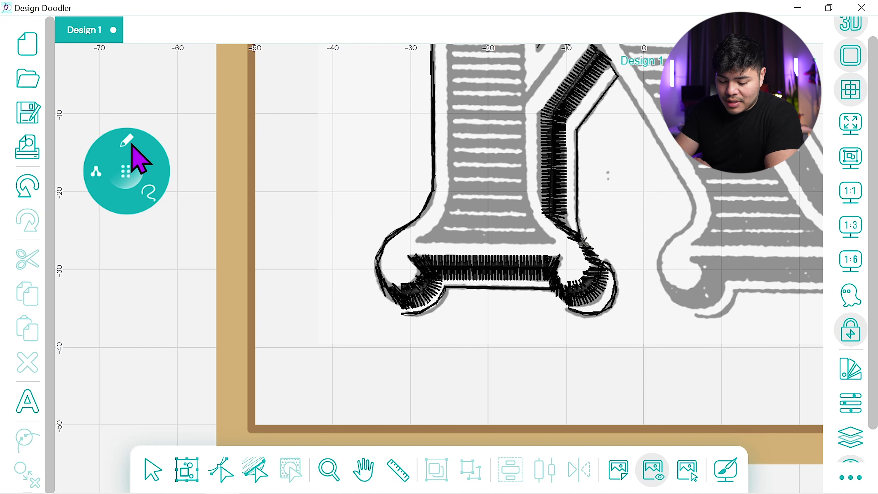
Retrace the lower shadow's outer line with straight pencil lines, up to its bend and on to its upper tip beside the diagonal leg
click(148, 197)
click(161, 129)
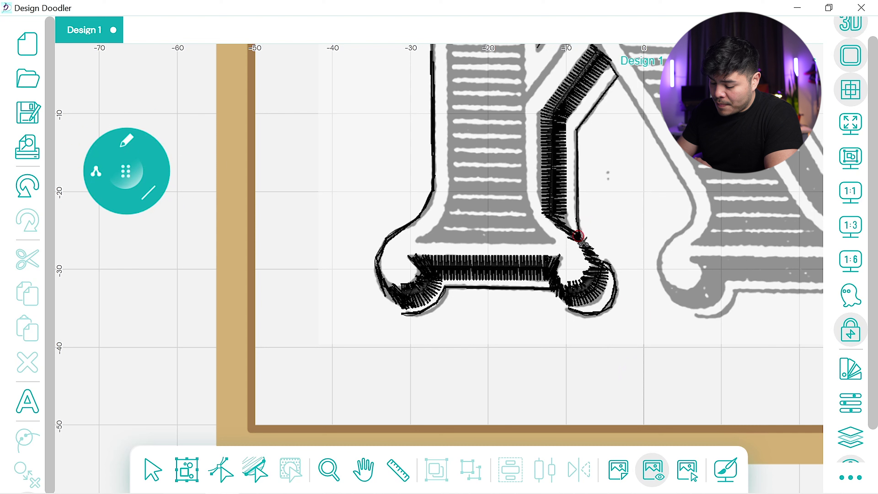
drag(577, 130, 577, 129)
click(616, 74)
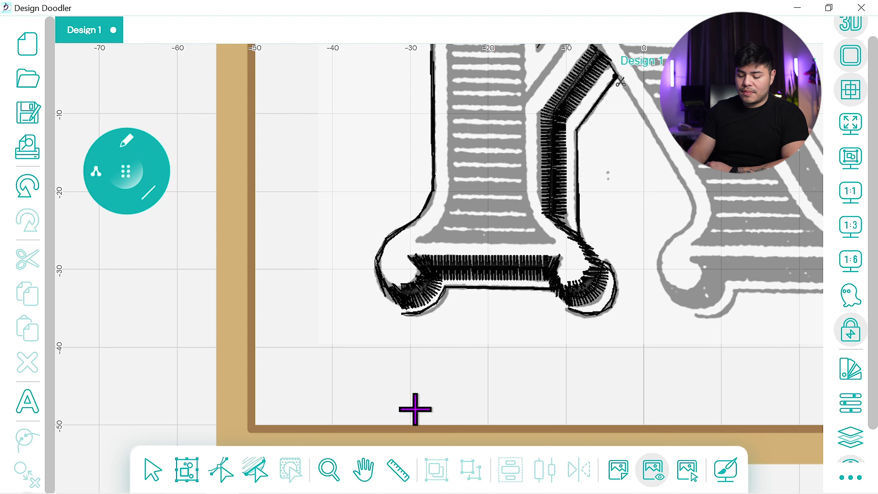
Draw straight pencil lines from the shadow's tip down the diagonal leg's left edge and on to its foot's left curl
click(850, 192)
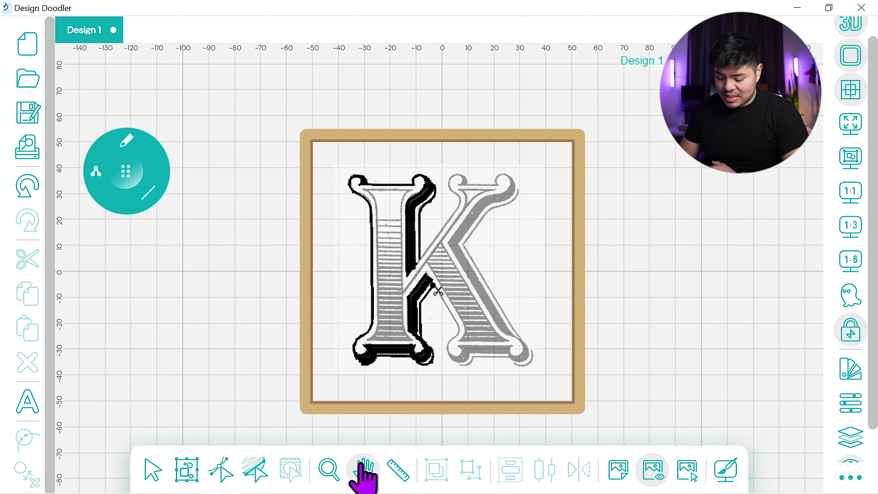
click(850, 226)
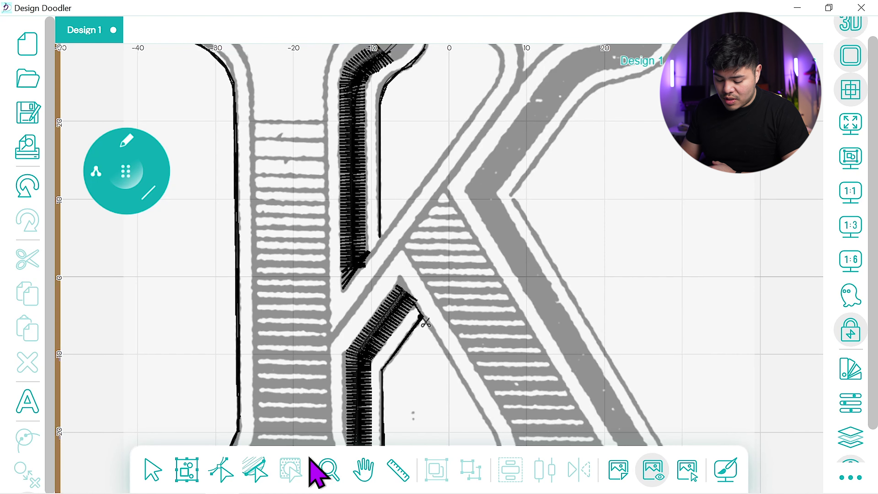
click(363, 470)
drag(488, 385, 406, 196)
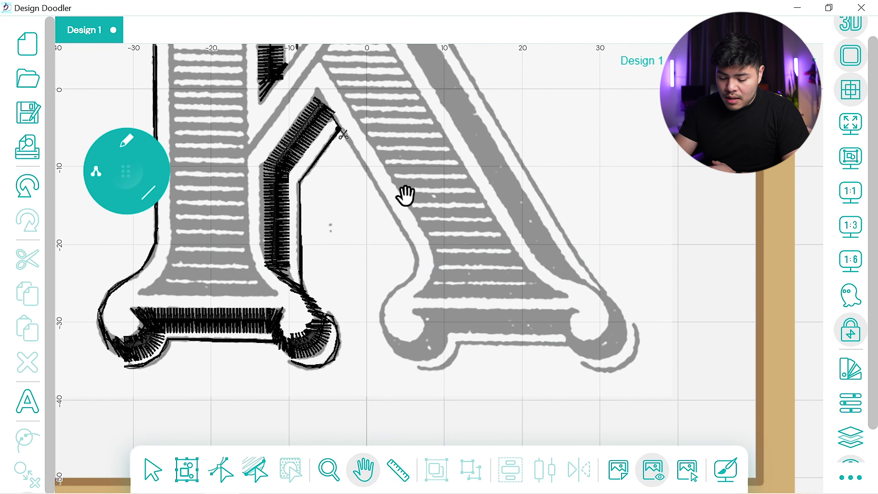
click(135, 176)
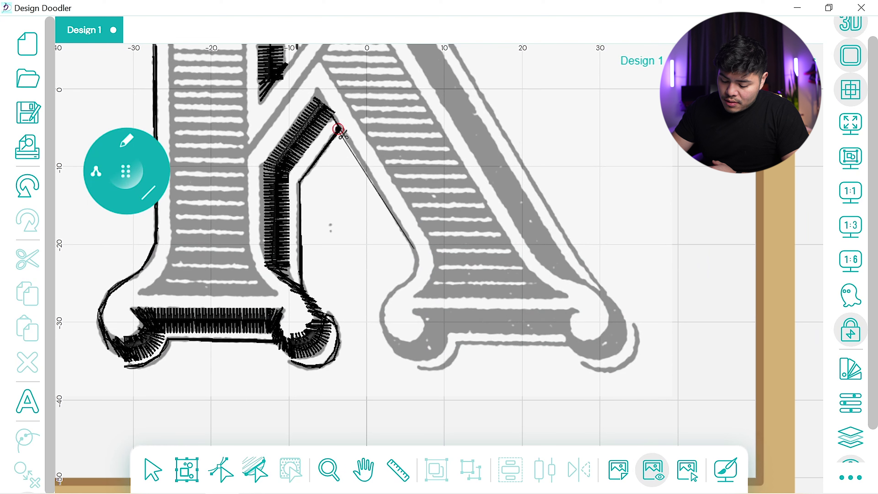
click(414, 247)
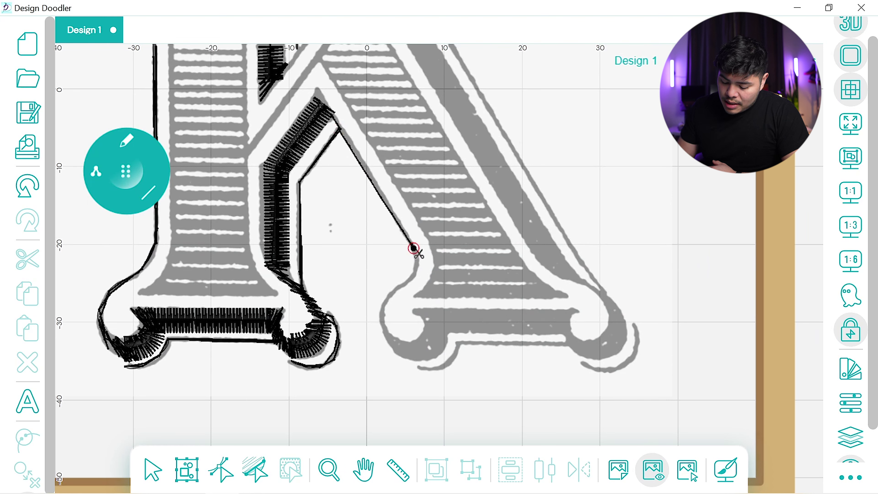
click(389, 339)
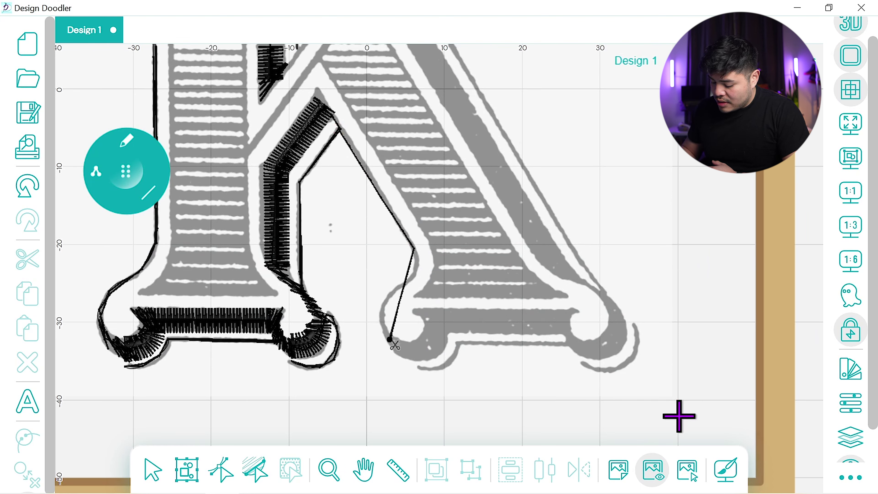
Select the new outline and add two nodes to its slanted segment above the left curl of the diagonal leg's foot
click(852, 398)
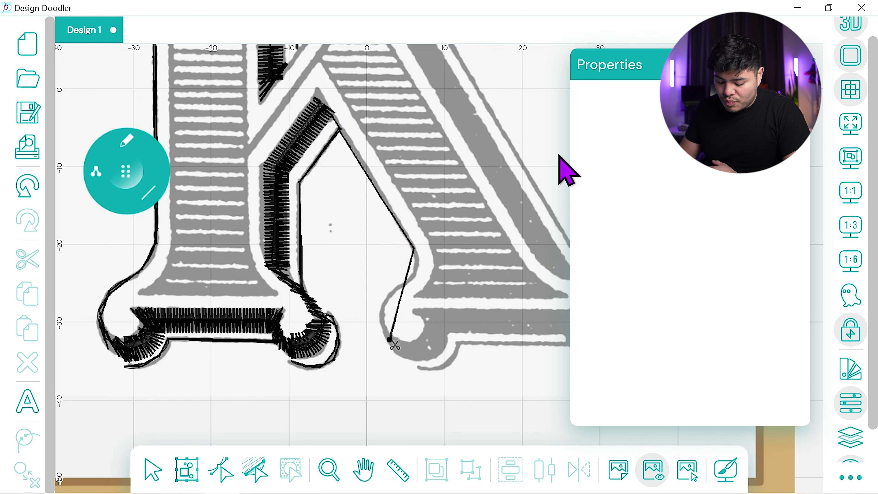
click(228, 461)
click(665, 127)
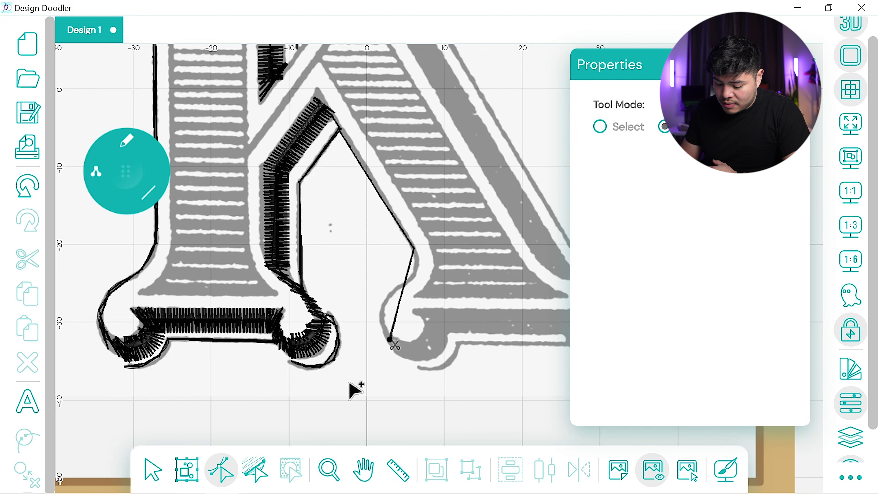
click(163, 465)
click(398, 307)
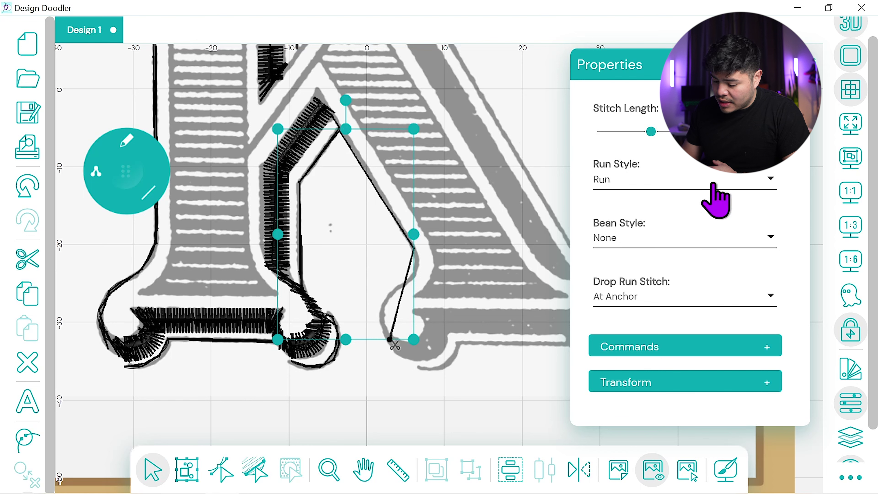
click(222, 470)
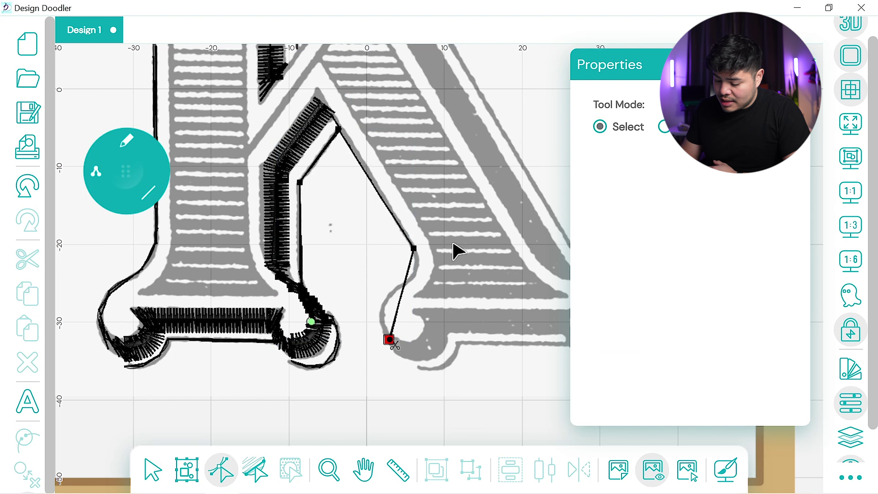
click(664, 126)
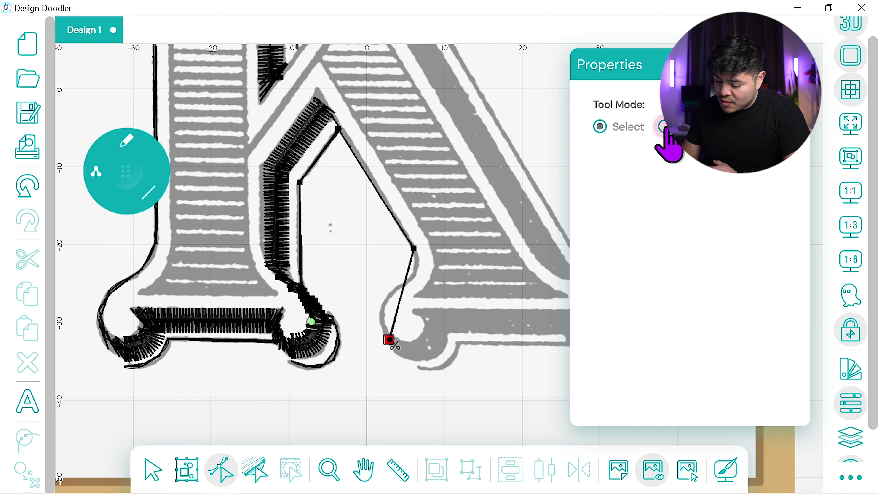
click(397, 311)
Reposition the two added nodes so the slanted segment follows the curved contour of the diagonal leg's left curl
click(601, 127)
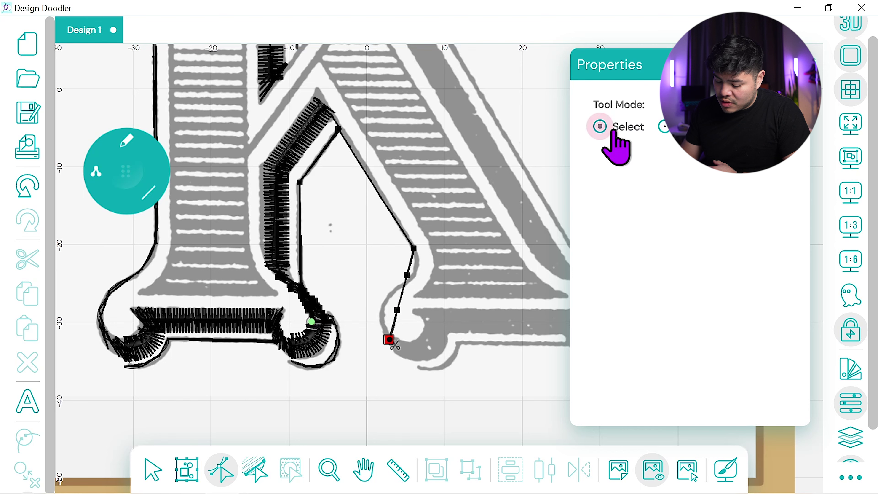
click(408, 275)
drag(417, 270, 416, 270)
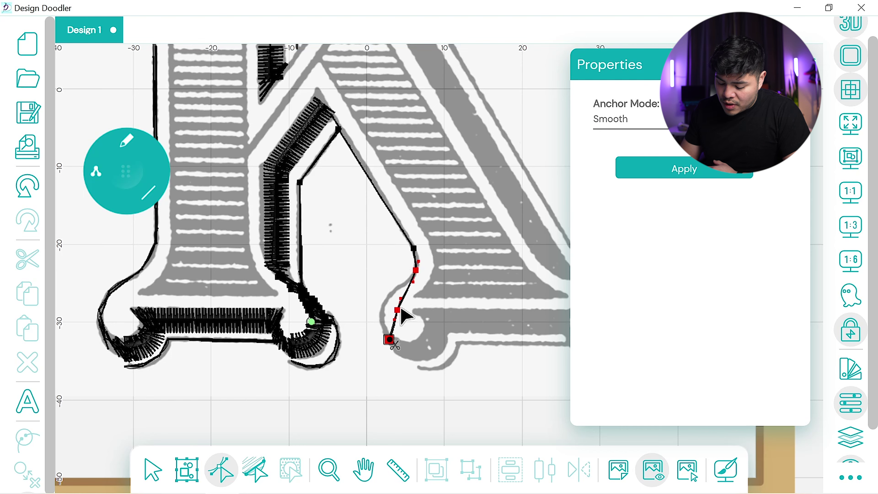
drag(398, 309, 385, 306)
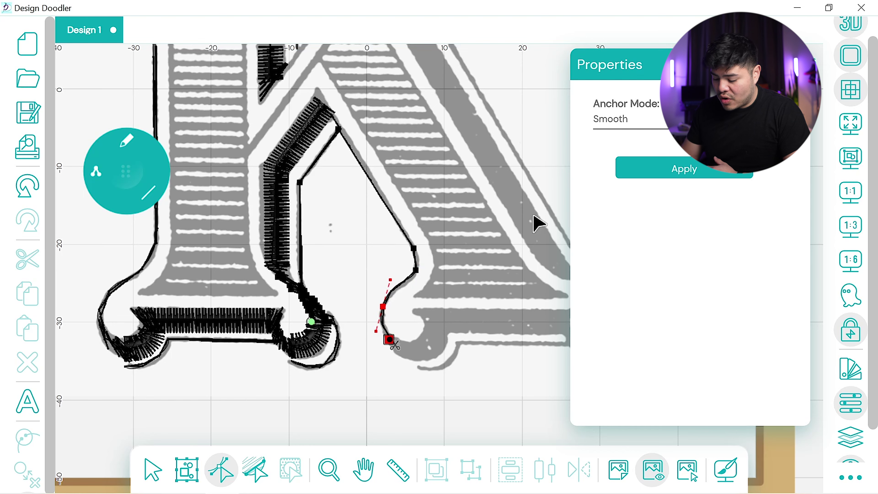
Draw connected straight pencil lines under the leg's left curl, through the foot's dark bar and back along its underside, moving the Properties panel clear
click(138, 188)
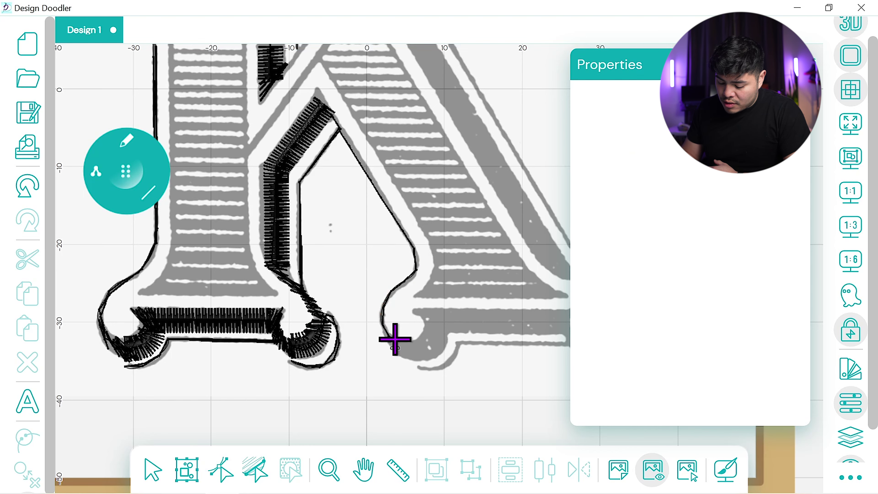
drag(414, 353, 415, 355)
mouse_move(705, 65)
mouse_down()
mouse_move(510, 88)
mouse_move(135, 86)
mouse_up()
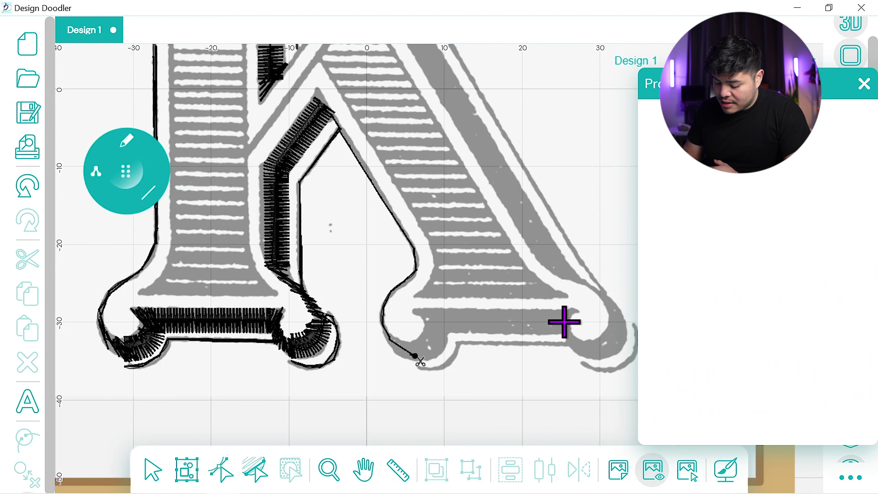
click(444, 322)
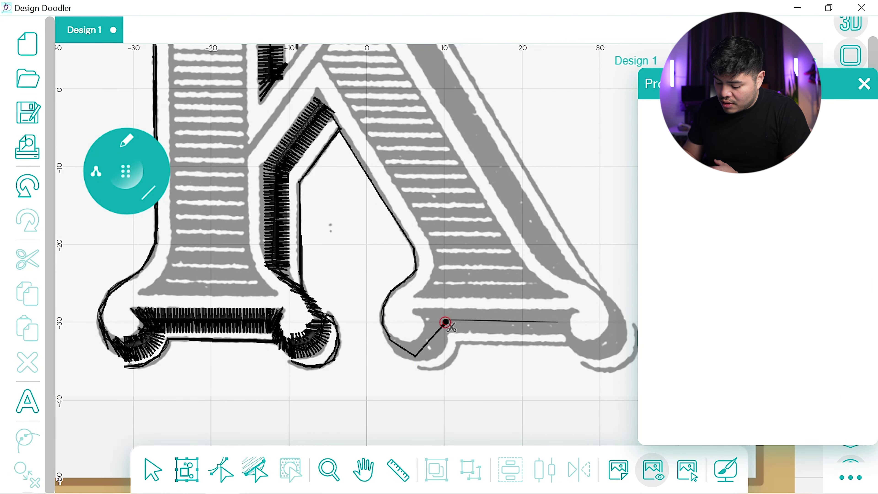
click(560, 323)
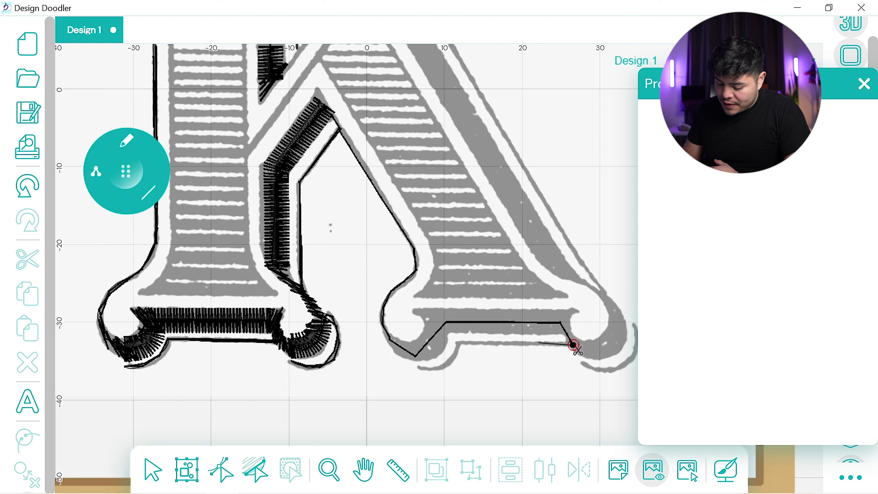
click(572, 345)
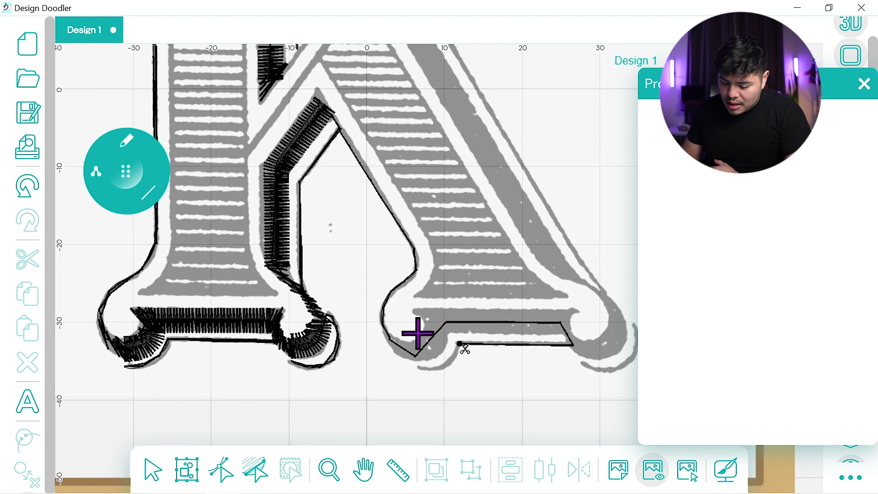
Trace the thin curve beneath the diagonal leg's left curl with a freehand pencil stroke, and switch back to straight lines
click(143, 195)
click(136, 113)
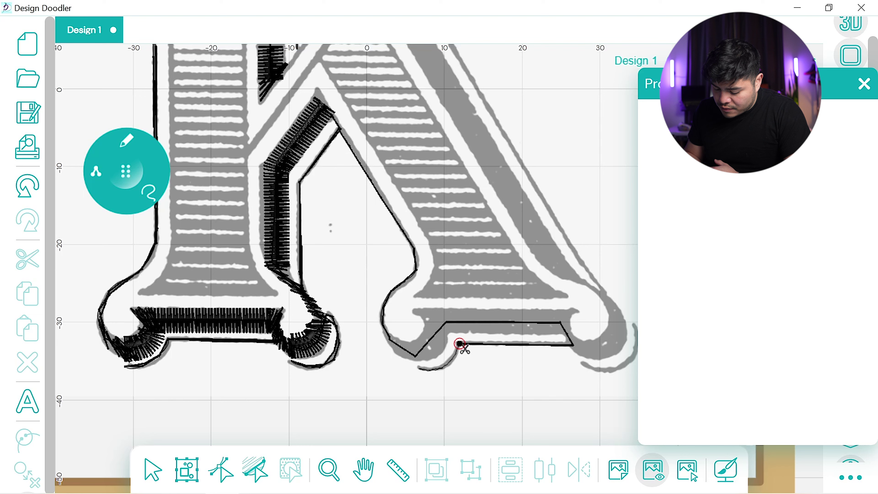
click(152, 188)
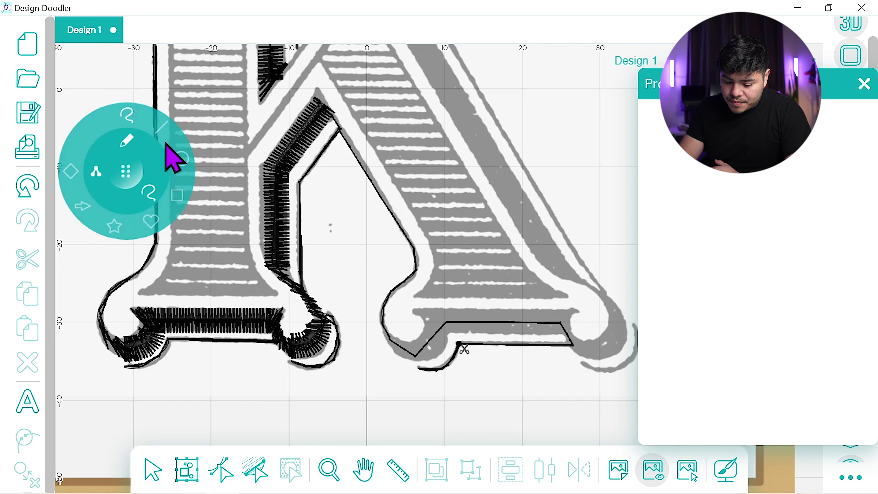
click(161, 127)
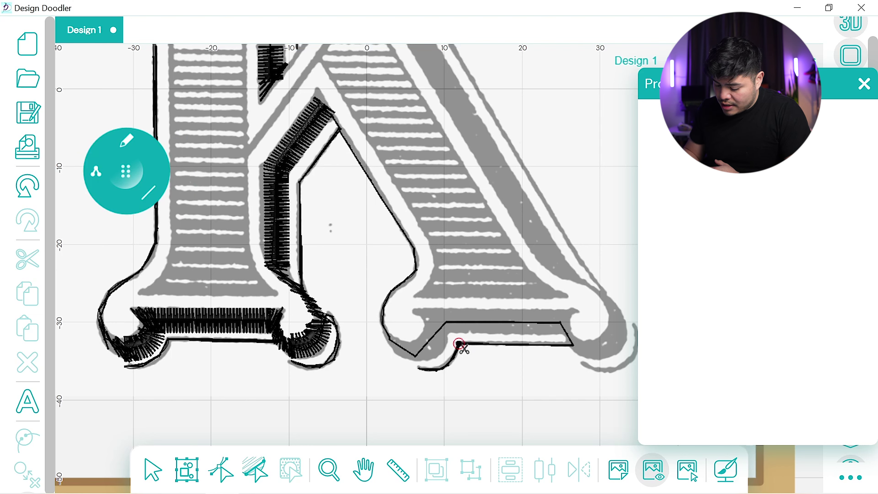
Draw a straight line along the foot's underside to its right curl, and trace the curl's thin outer arc and dark band freehand
mouse_move(459, 343)
mouse_down()
mouse_move(572, 344)
mouse_move(584, 354)
mouse_move(261, 317)
mouse_up()
click(370, 468)
mouse_move(164, 149)
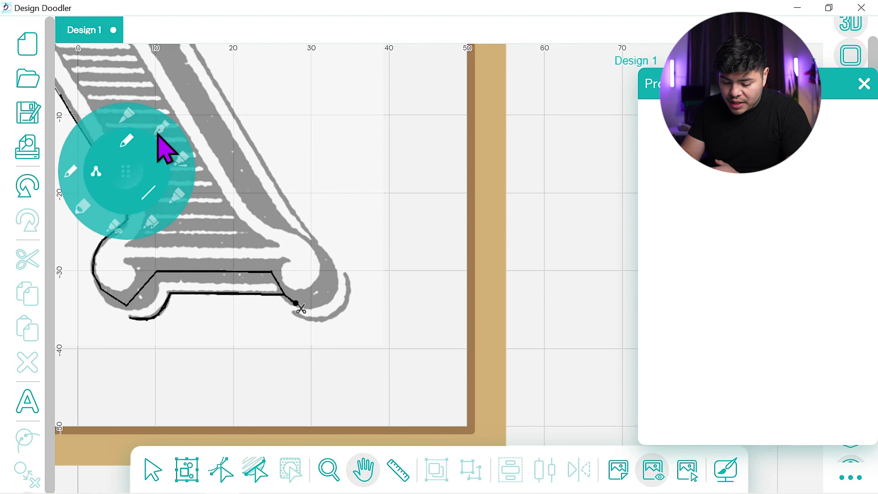
click(157, 167)
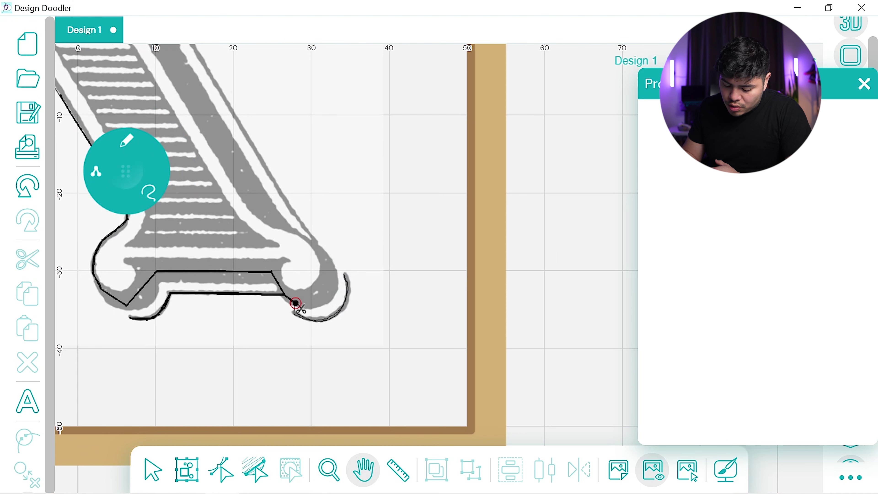
click(296, 303)
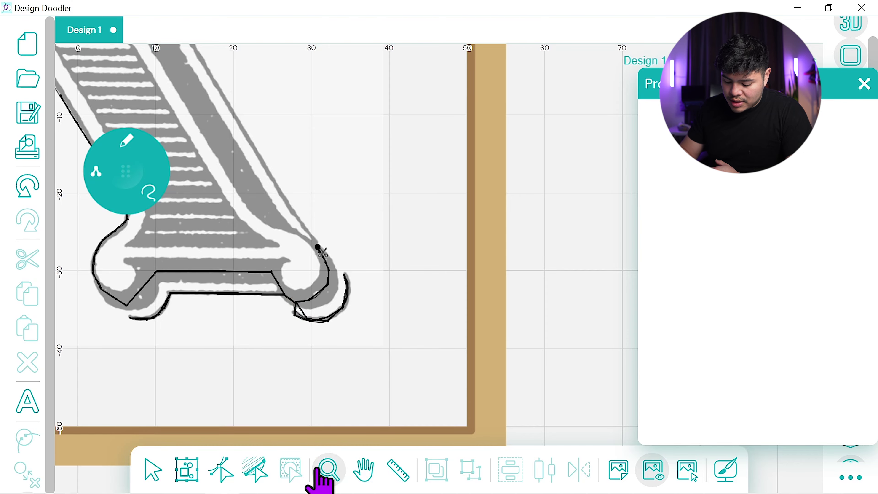
Draw a straight pencil line up the diagonal leg's outer edge, from the foot's right curl to the inner corner where the upper arm begins
click(364, 470)
drag(373, 439, 405, 493)
drag(276, 156, 326, 334)
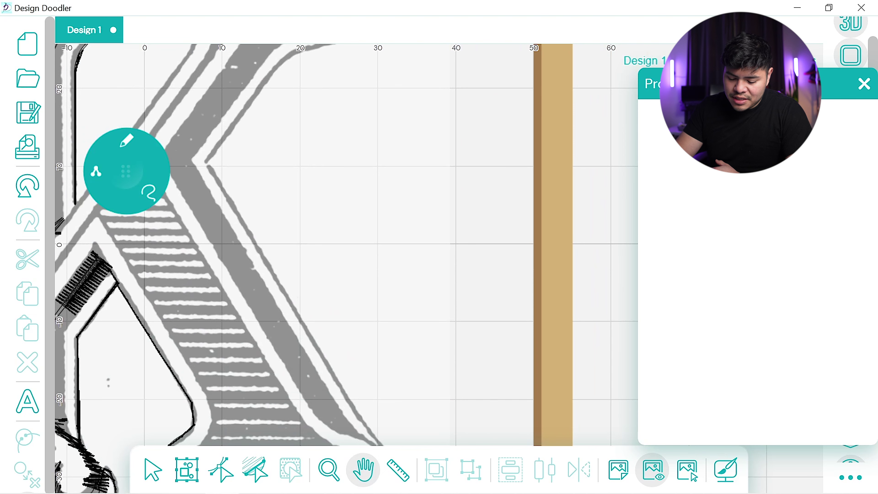
click(157, 129)
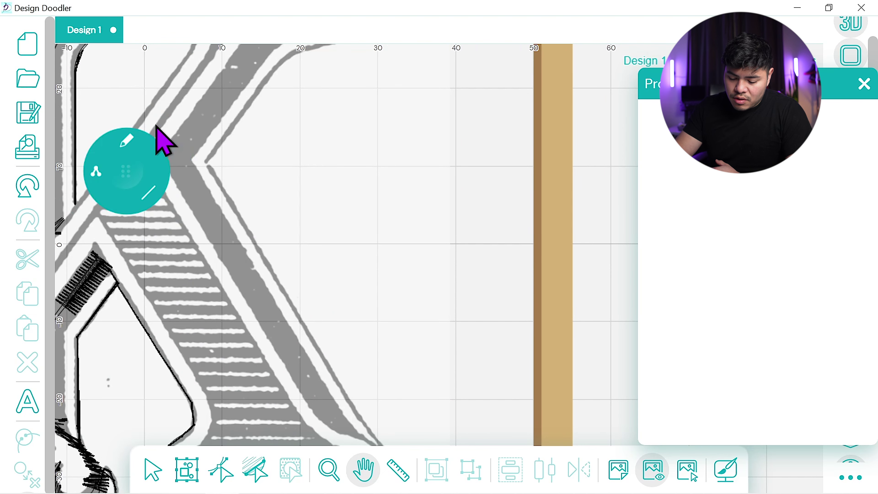
click(359, 468)
drag(254, 331, 207, 234)
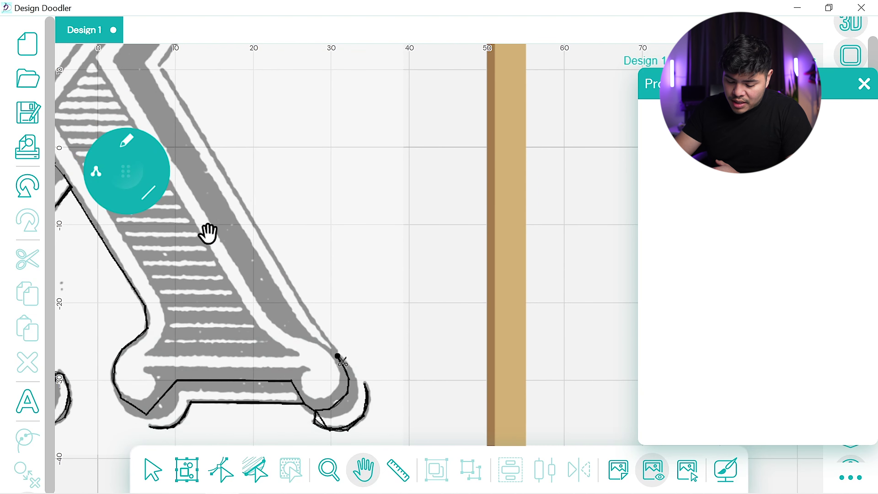
click(149, 192)
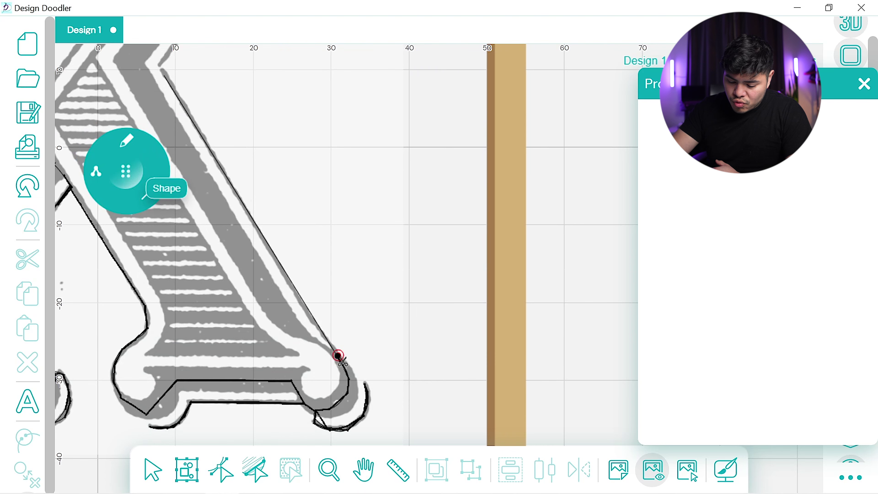
click(160, 67)
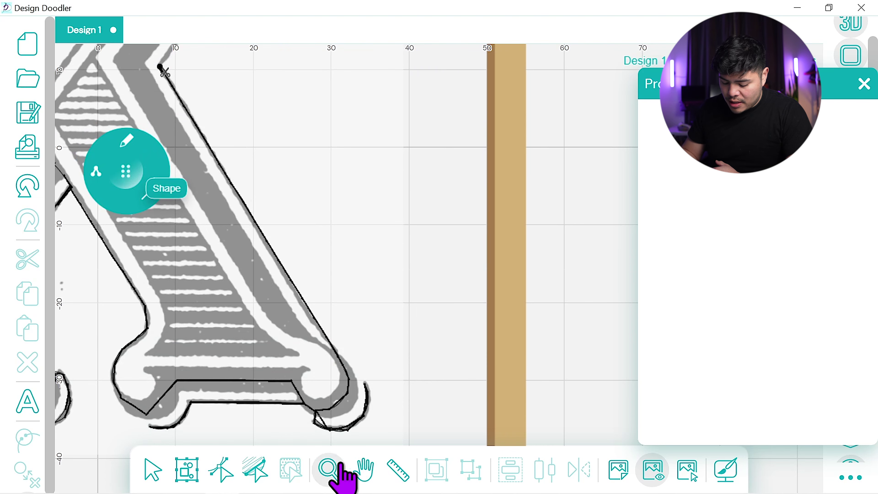
Draw a straight line up the upper arm's outer edge, and trace the curved contour to its tip and back freehand
click(360, 470)
drag(266, 166, 412, 419)
click(138, 194)
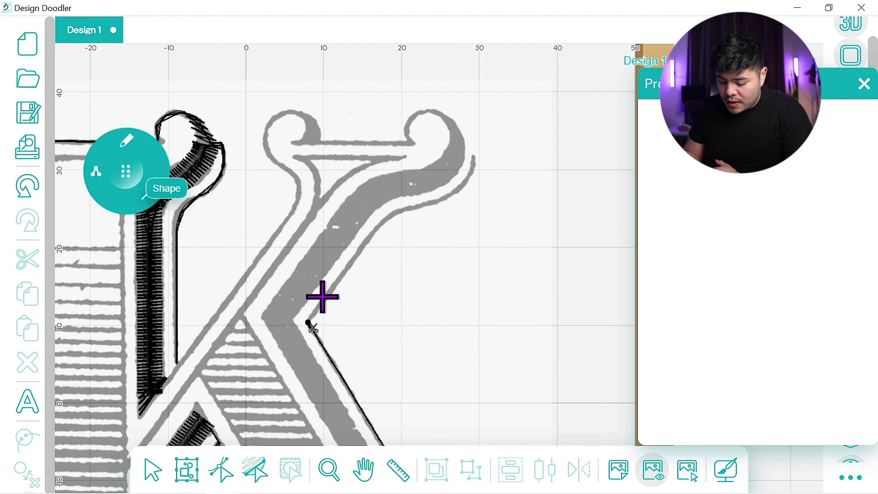
click(309, 322)
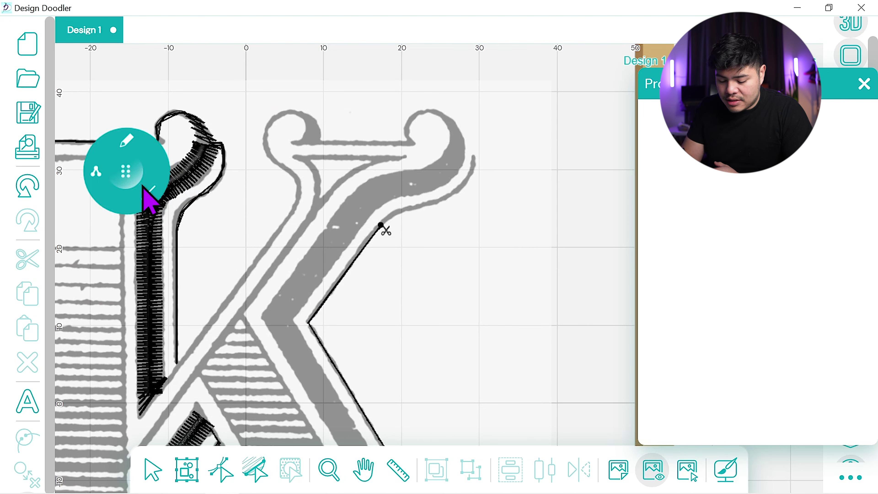
click(147, 194)
click(157, 147)
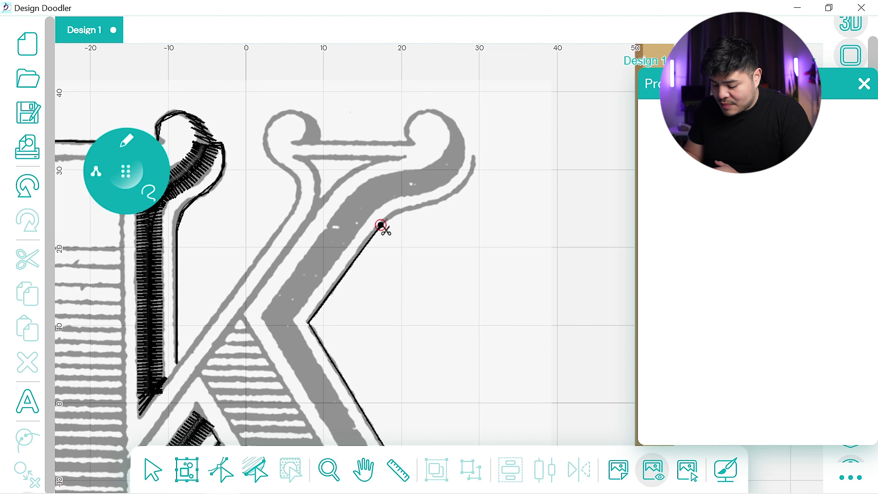
click(473, 158)
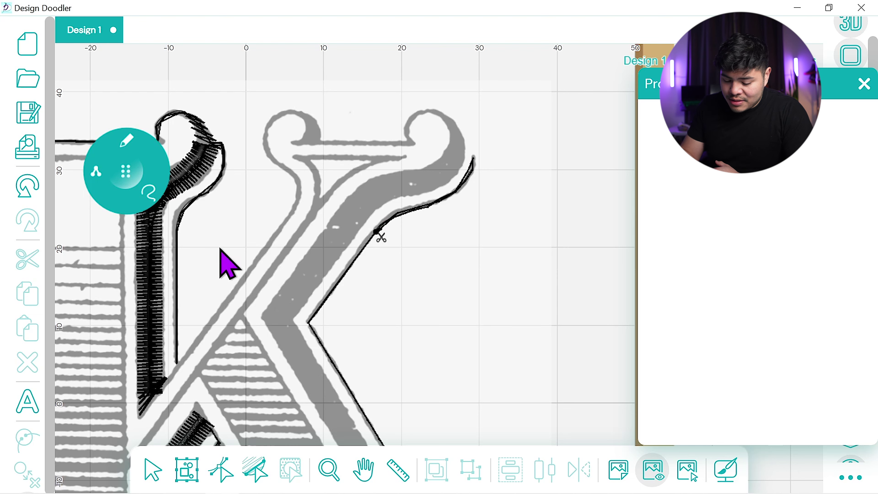
Draw straight lines back down the upper arm's outer edge and along the diagonal leg's outer edge to the foot's right curl
click(149, 200)
click(167, 128)
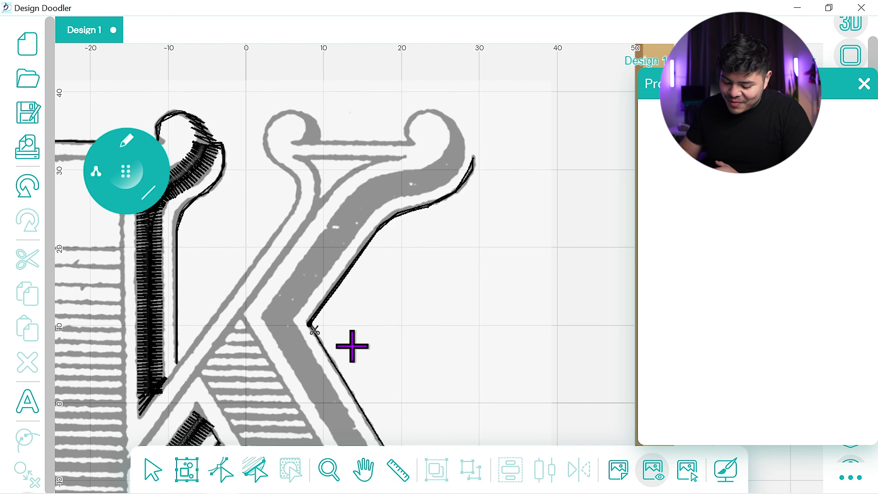
click(363, 469)
mouse_move(313, 329)
mouse_down()
mouse_move(297, 250)
mouse_move(210, 83)
mouse_move(214, 93)
mouse_up()
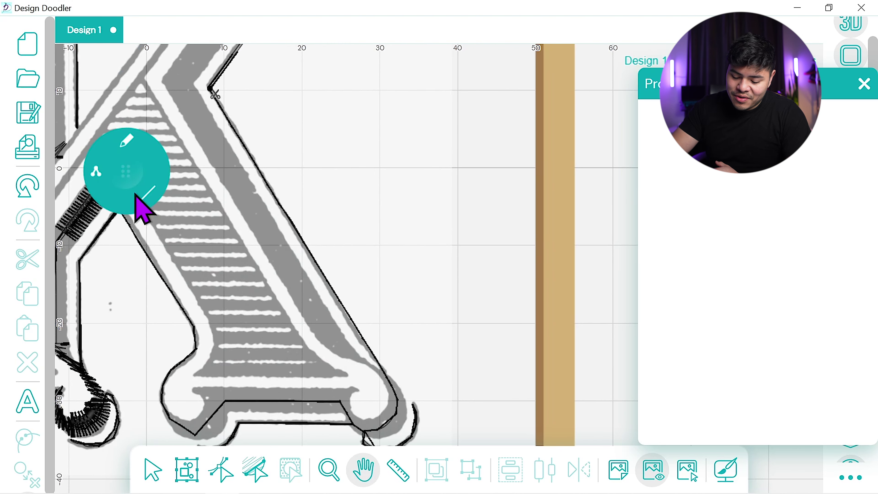
click(126, 171)
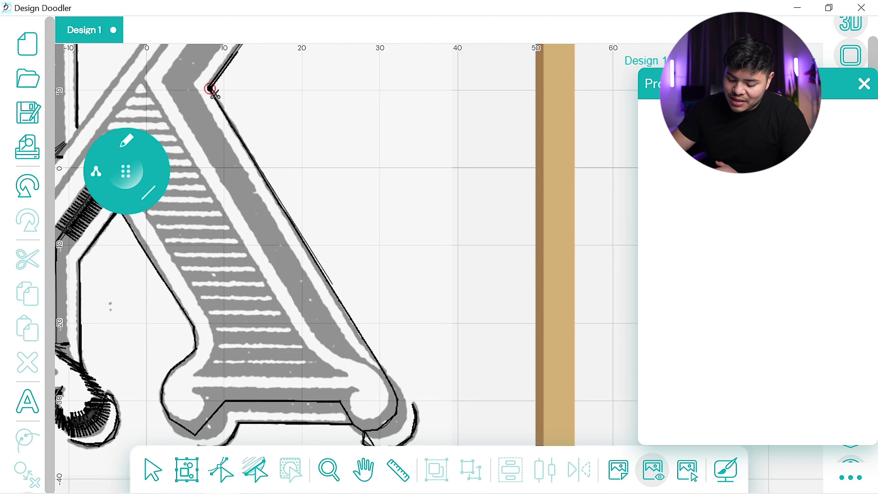
drag(210, 89, 387, 378)
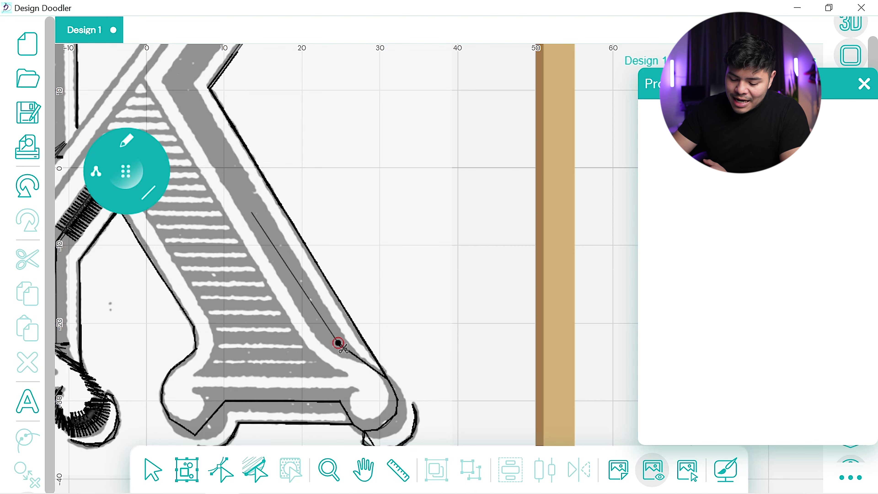
Draw connected straight lines through the dark band, up the diagonal leg and along the upper arm into its right curl
click(178, 81)
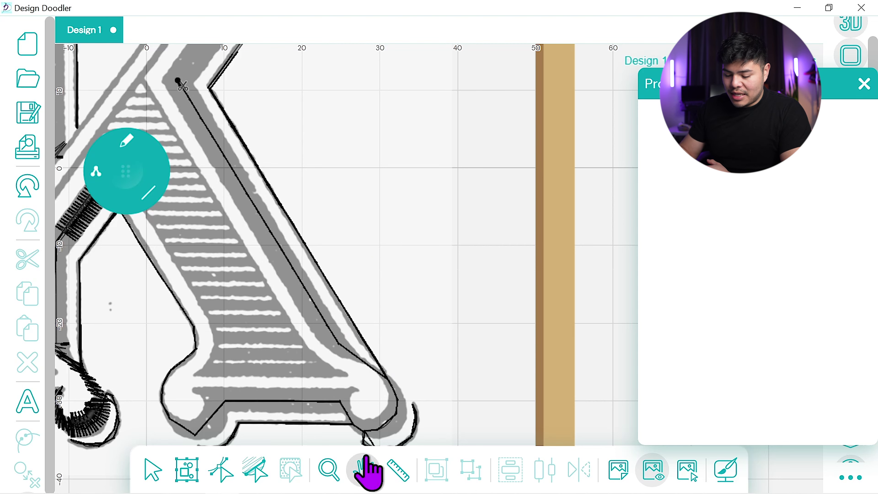
click(363, 469)
drag(234, 62, 376, 341)
click(147, 175)
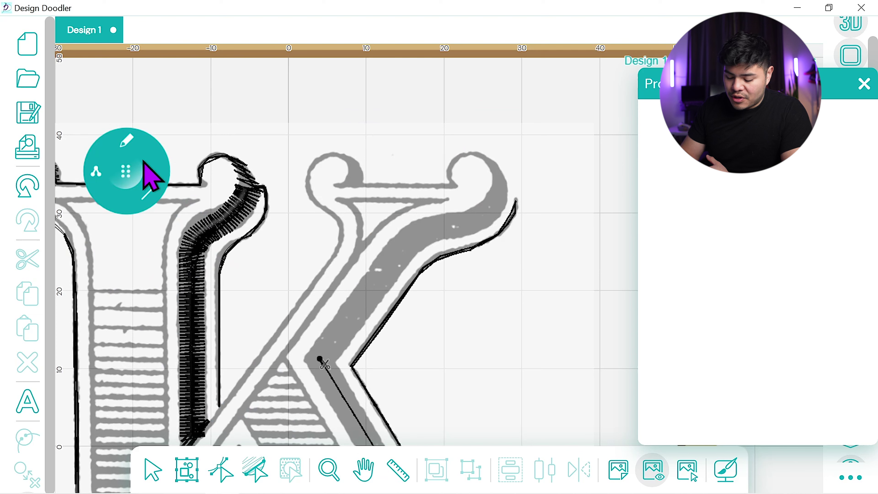
click(426, 231)
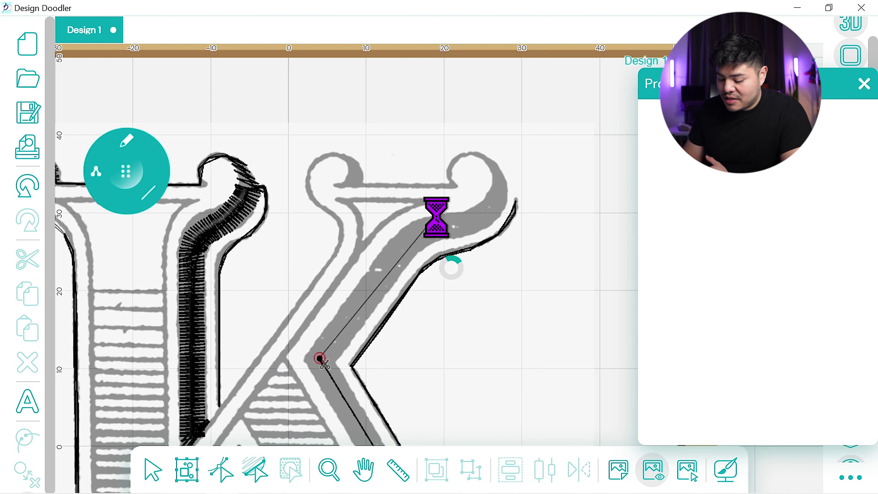
click(484, 215)
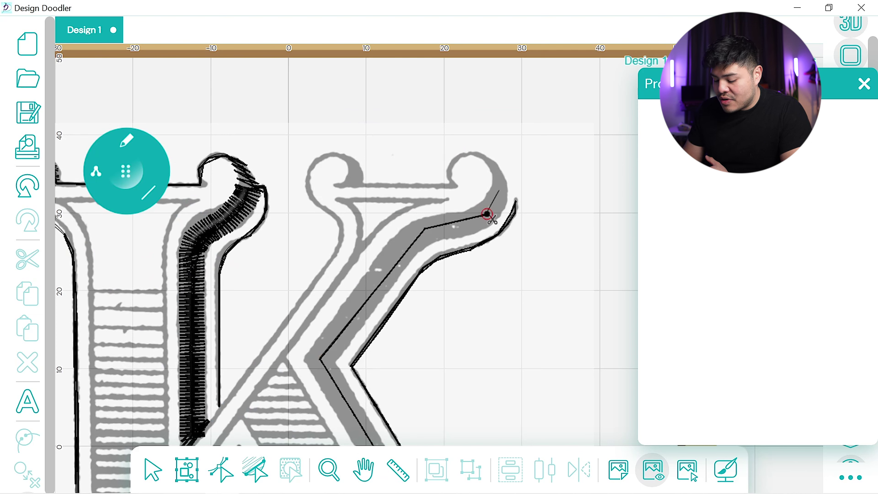
click(499, 179)
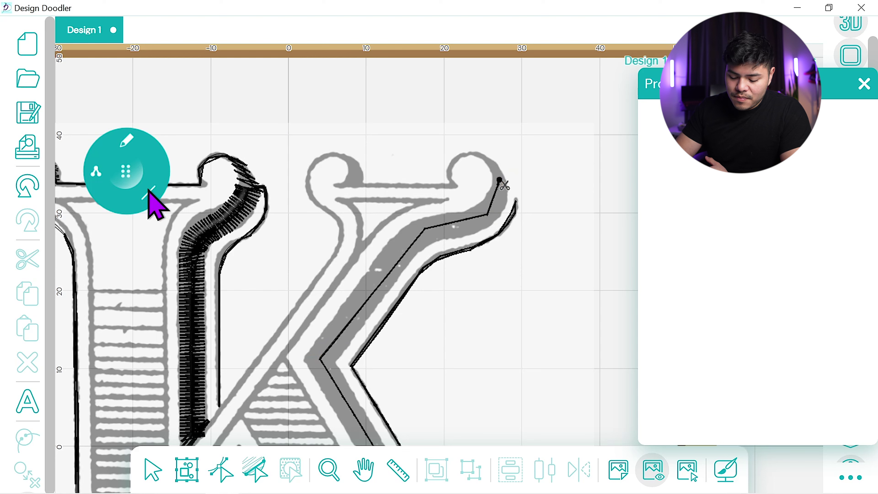
Trace the upper arm's right curl freehand, and draw straight lines across the top edge and up into the left curl
mouse_move(152, 202)
click(130, 116)
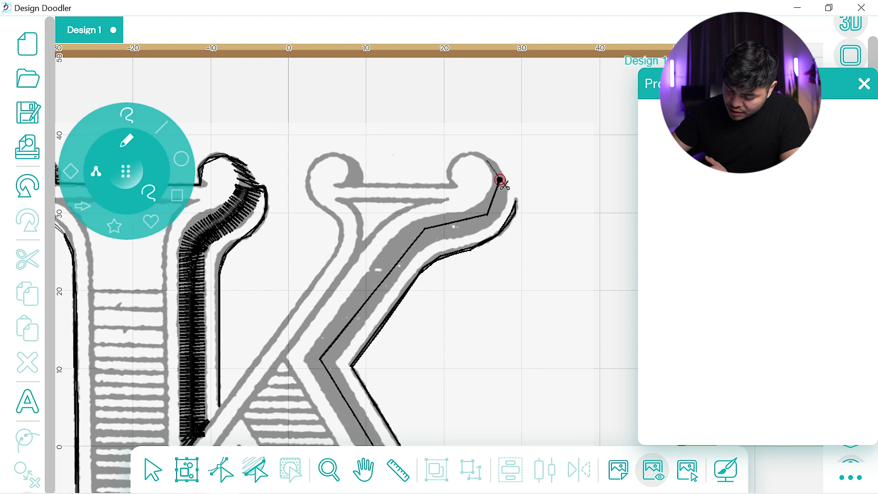
drag(451, 183, 455, 185)
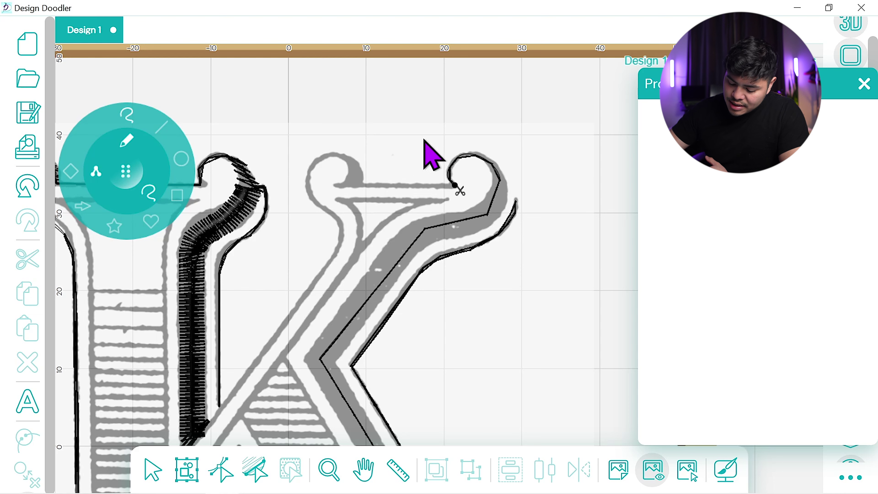
click(162, 127)
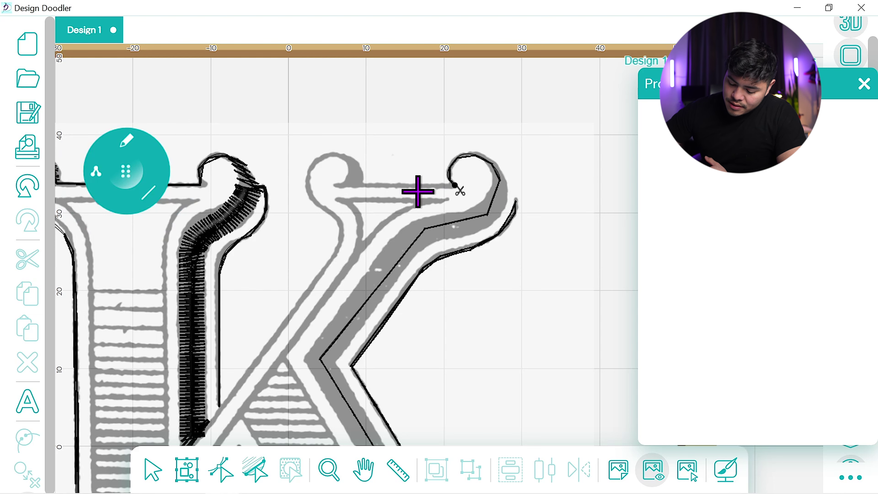
drag(455, 185, 352, 184)
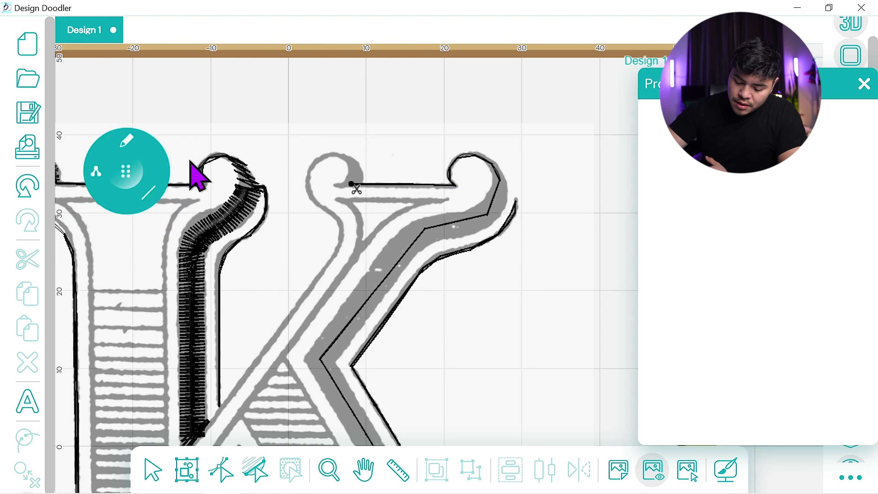
click(353, 165)
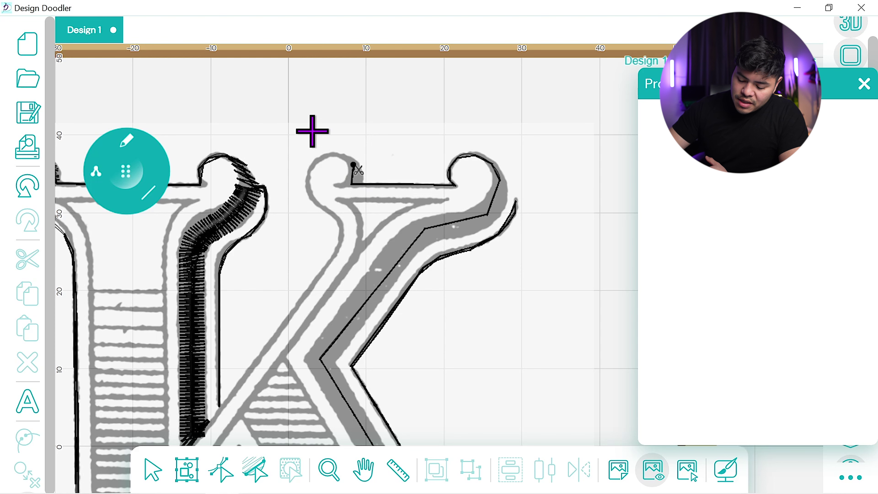
Trace the upper arm's left curl freehand, around and down to the narrow neck below it
click(150, 189)
click(138, 121)
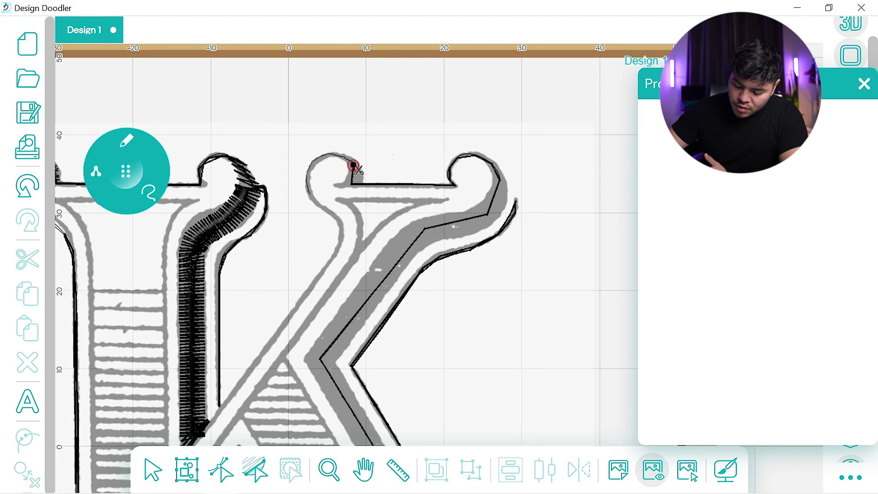
drag(353, 166, 331, 248)
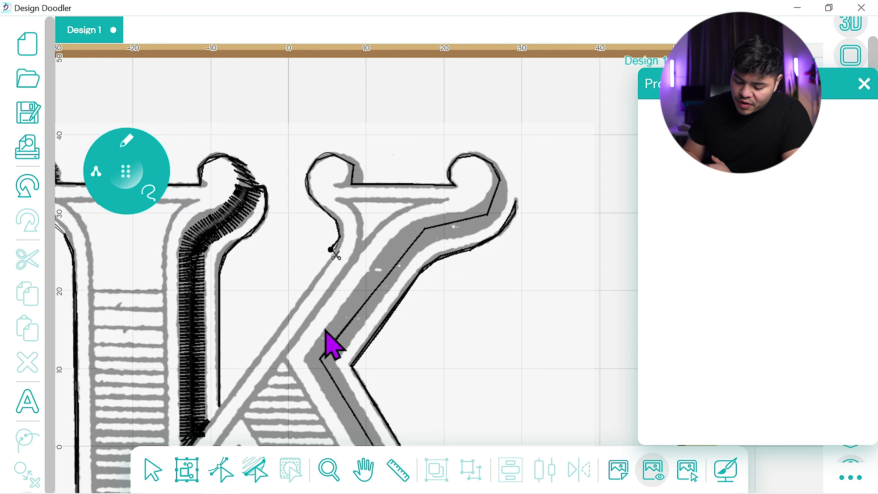
Draw a straight line down the upper arm's left edge to the vertical stem's shading, and back up to the neck of the left curl
mouse_move(179, 182)
click(162, 127)
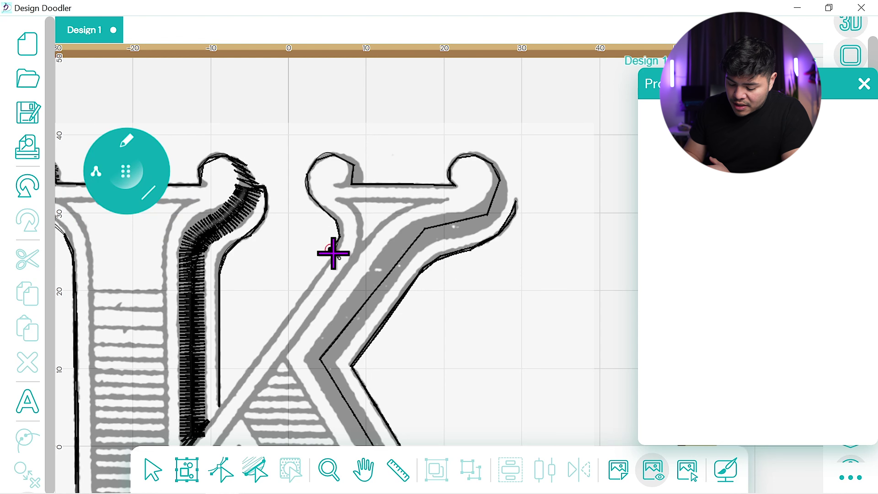
drag(289, 309, 192, 448)
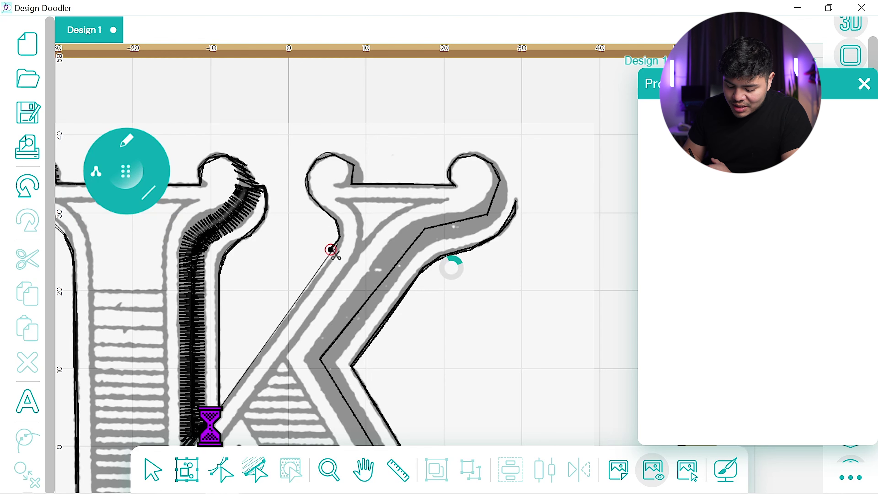
click(367, 470)
drag(346, 373, 363, 339)
drag(312, 386, 383, 298)
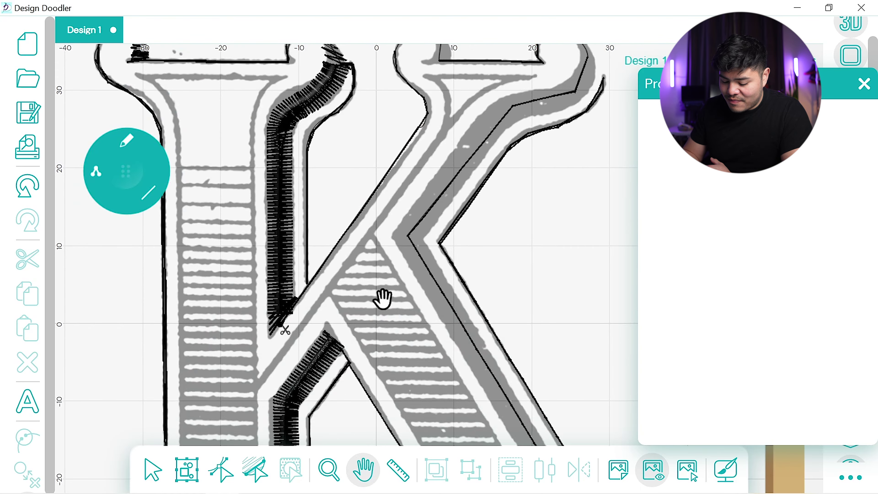
click(131, 172)
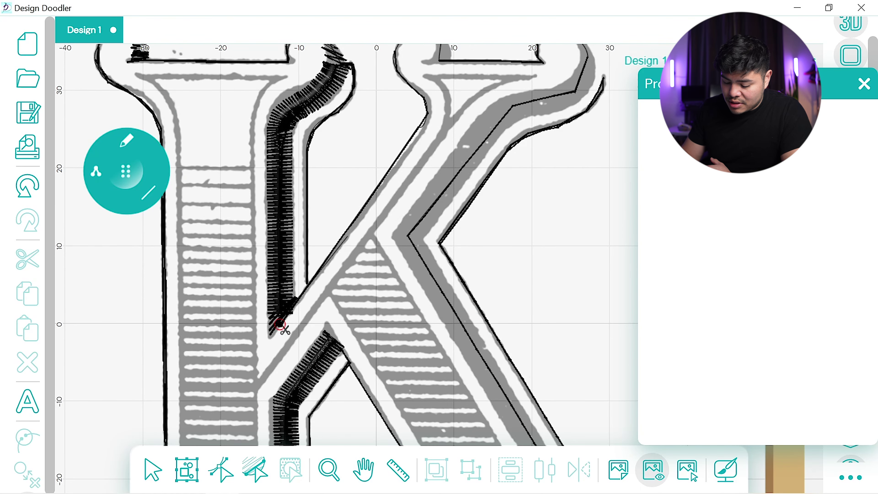
drag(279, 324, 425, 121)
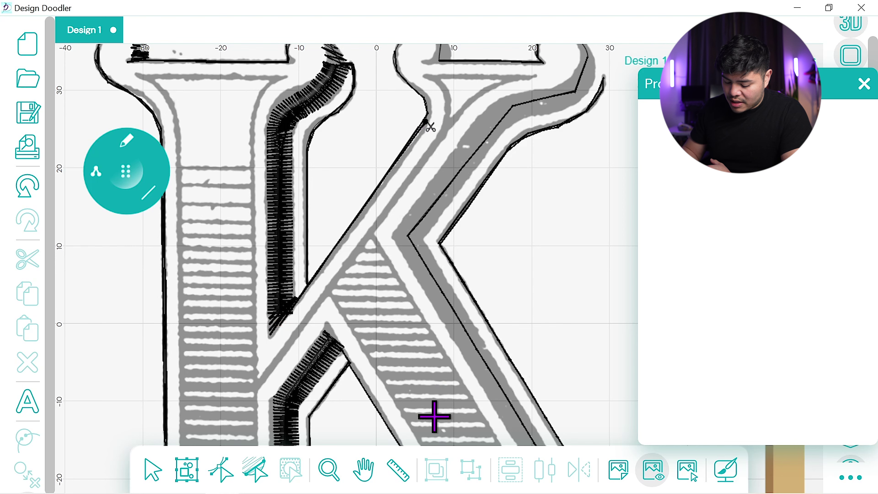
Move the Properties panel slightly down from its current place
click(360, 466)
drag(435, 210, 411, 278)
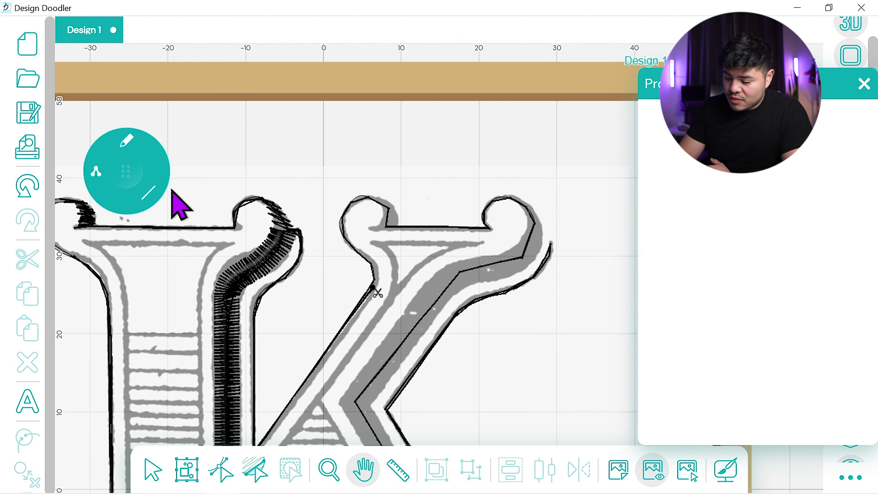
drag(740, 84, 734, 106)
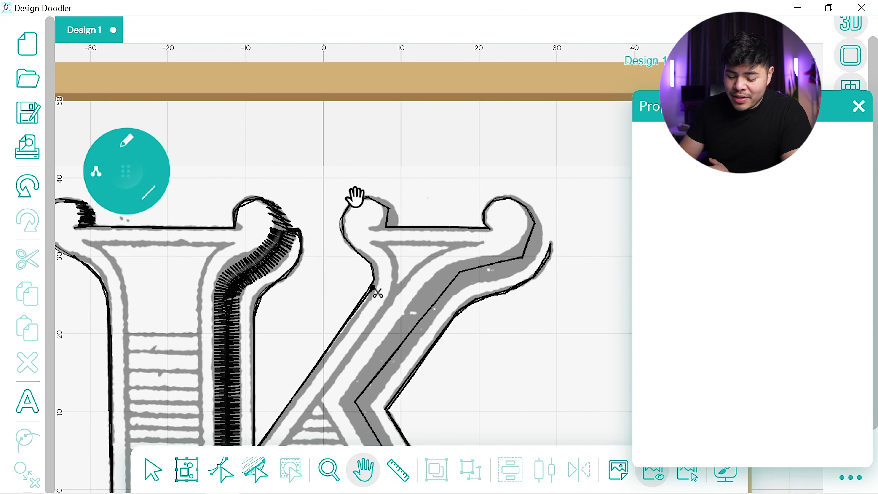
Sketch freehand pencil zigzag stitches over the shading of the upper arm's left curl, down to the top edge
click(132, 168)
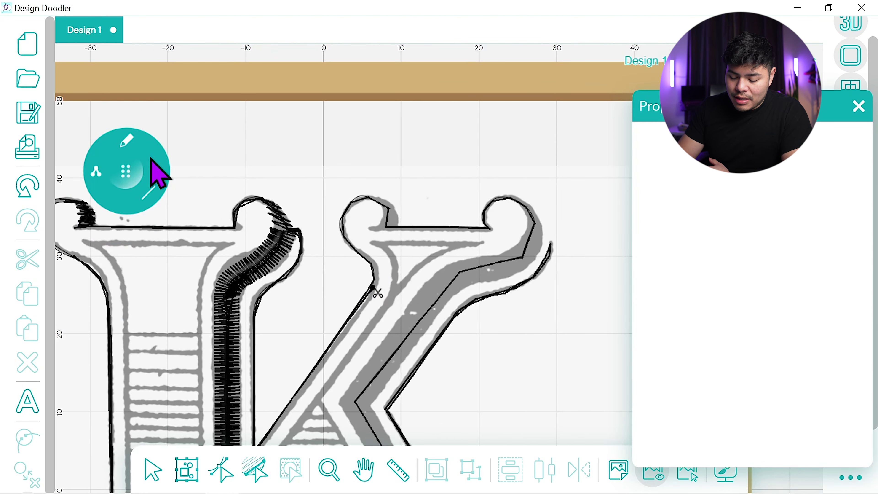
click(149, 191)
click(125, 113)
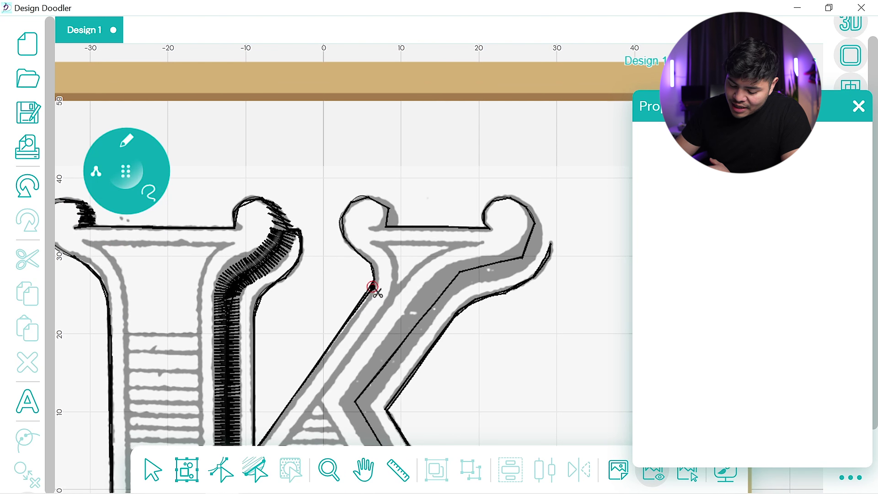
click(372, 287)
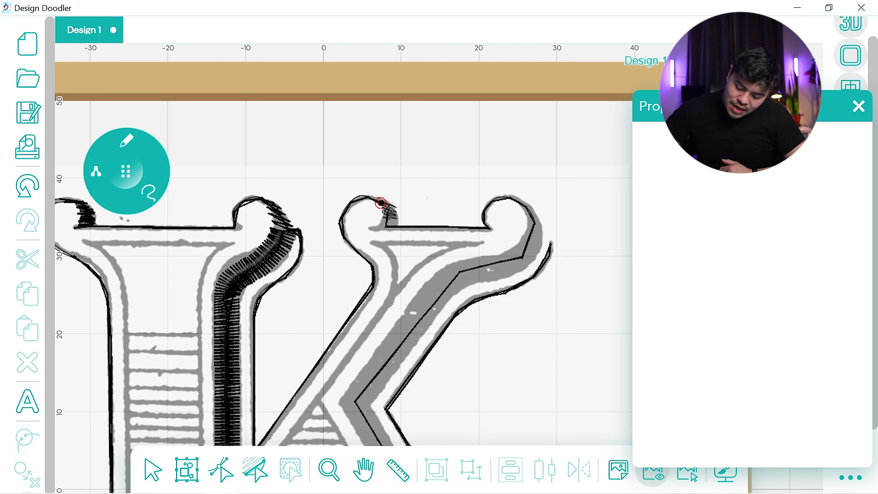
drag(386, 226, 387, 228)
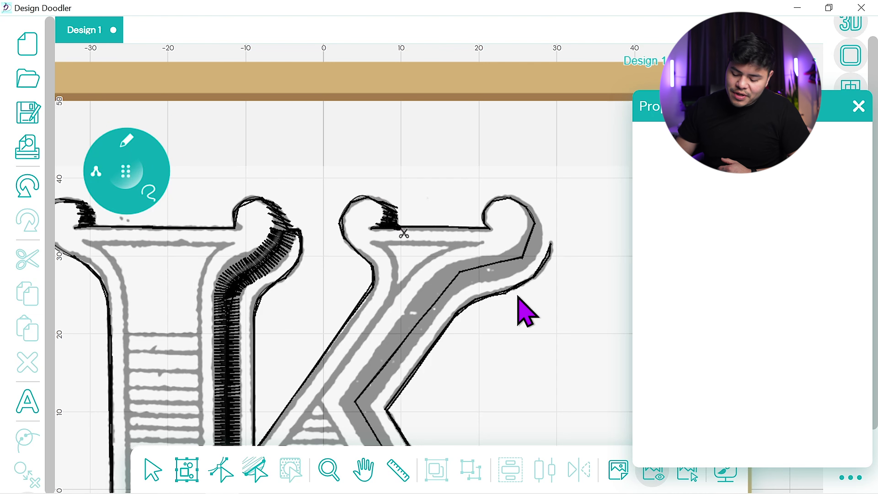
Draw a straight pencil line across the upper arm's top edge from the left curl to the right curl
click(149, 189)
click(196, 118)
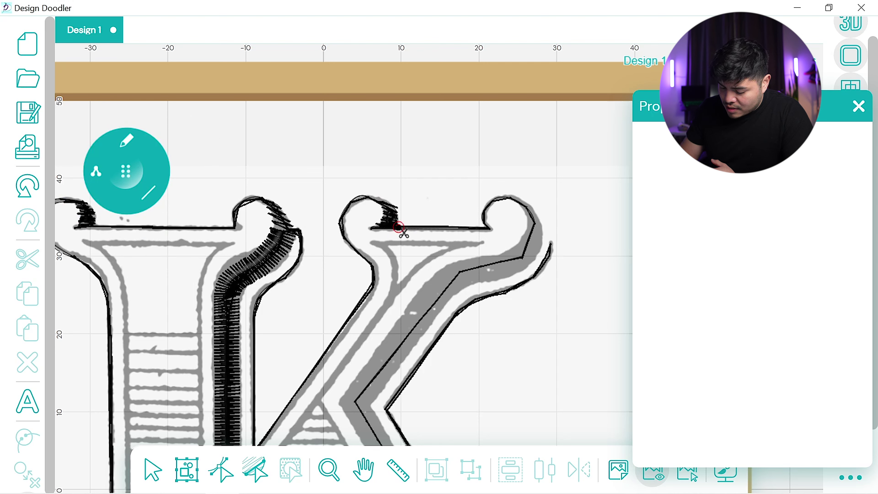
drag(398, 228, 490, 228)
Trace freehand around the upper arm's right curl and sketch pencil zigzag stitches over its tapering shading
click(149, 188)
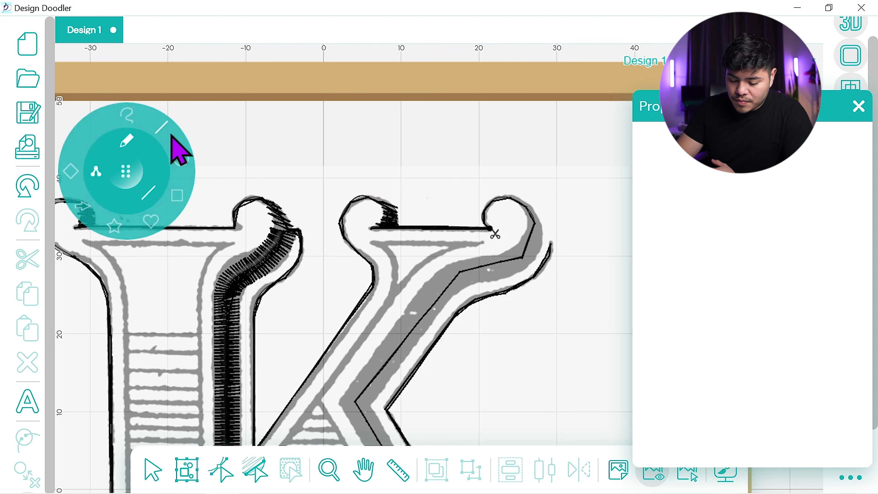
click(133, 112)
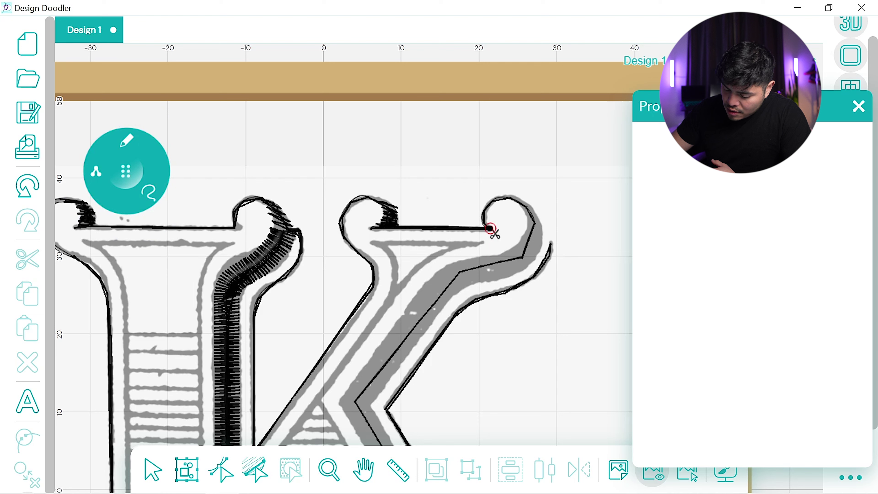
drag(491, 229, 528, 208)
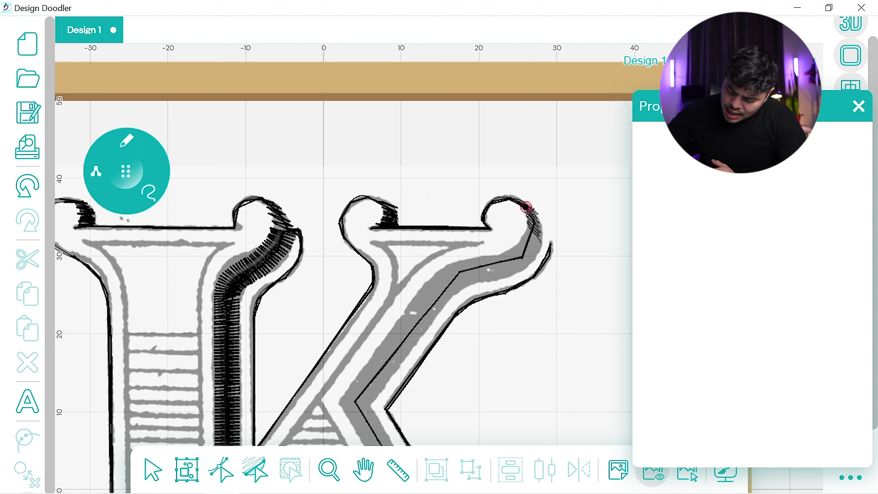
drag(526, 206, 542, 247)
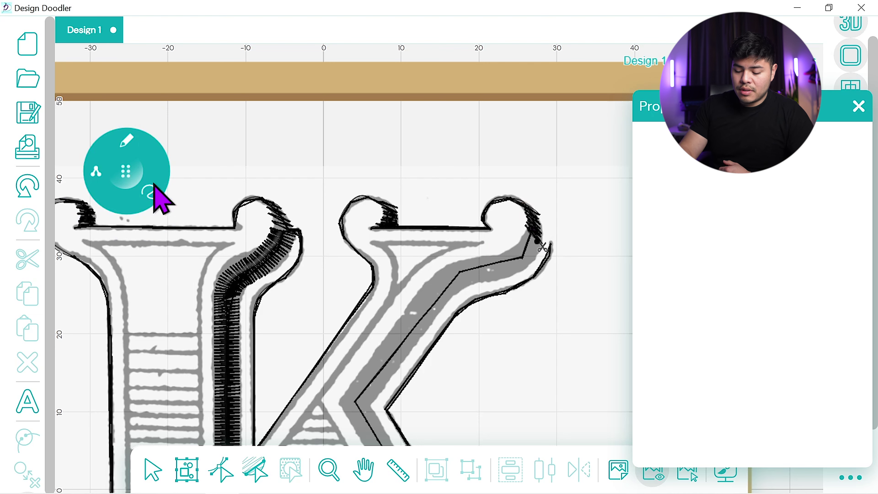
Fill the upper arm's shading with a freehand marker stroke from the right curl down to the corner where the leg begins
click(131, 147)
click(186, 206)
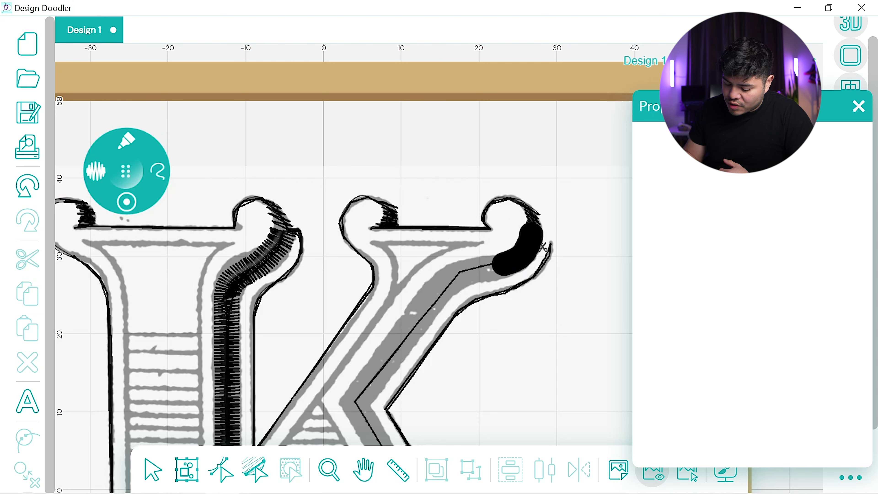
mouse_move(453, 276)
mouse_down()
mouse_move(415, 310)
mouse_move(356, 405)
mouse_up()
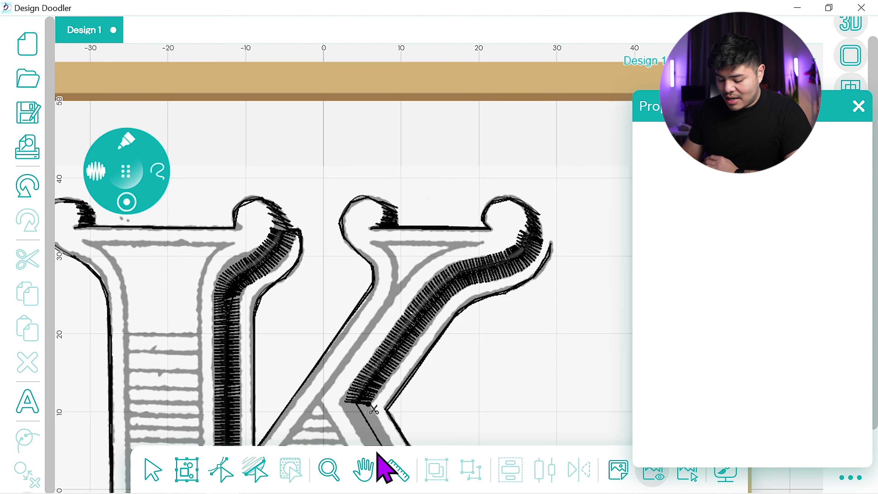
Try filling the diagonal leg's shading with a freehand marker stroke, and undo the stroke
click(366, 463)
drag(424, 413, 363, 121)
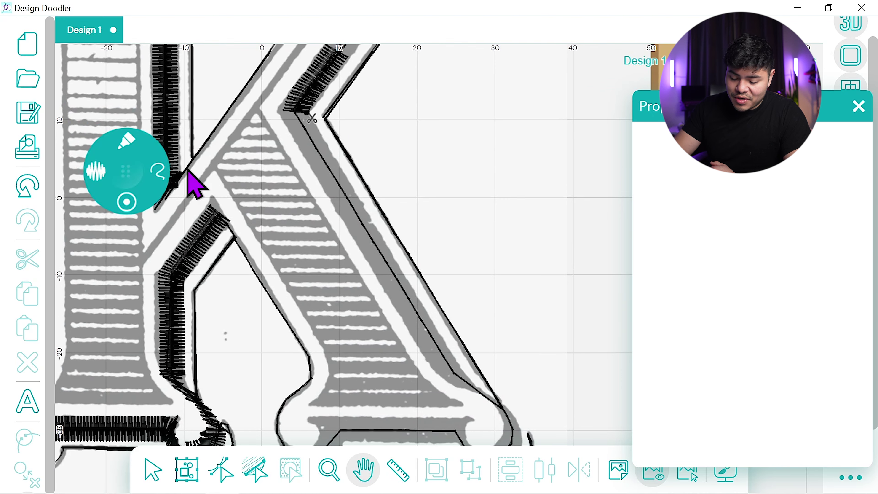
click(126, 162)
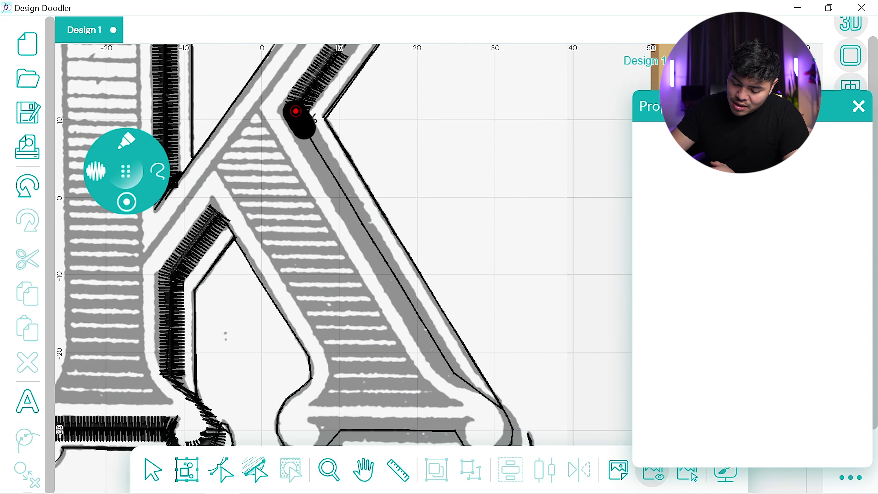
drag(295, 111, 454, 359)
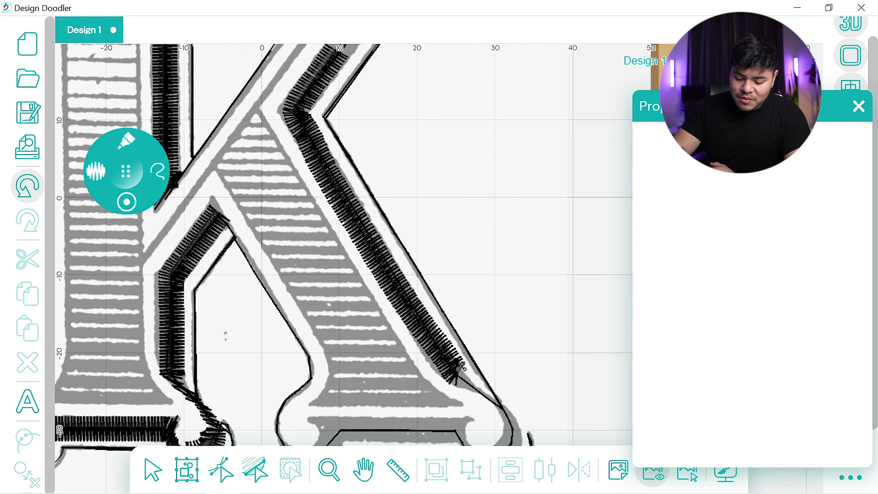
click(28, 185)
Fill the diagonal leg's shading with a straight marker line from the upper corner down to where the shading tapers
mouse_move(159, 171)
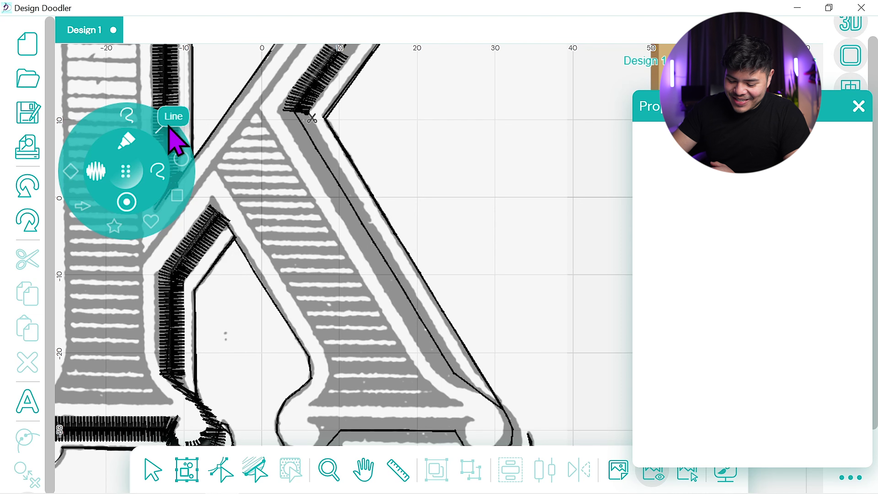
click(170, 125)
drag(312, 118, 451, 368)
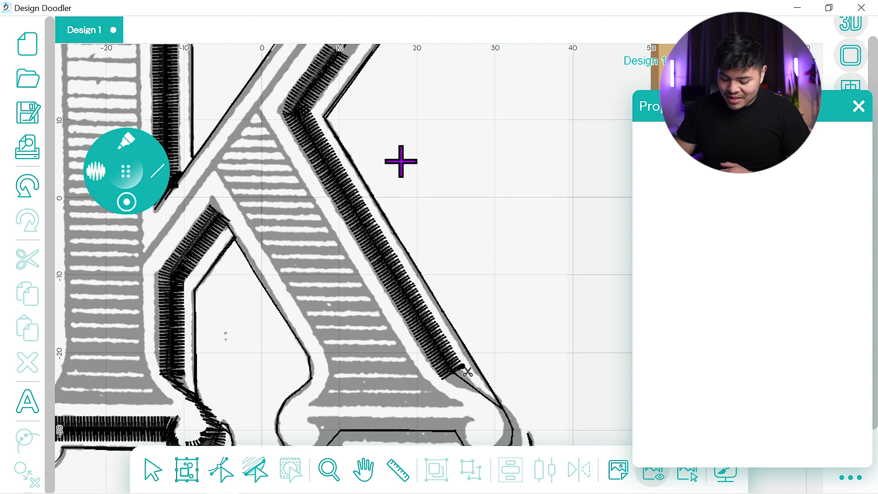
Try sketching freehand pencil zigzag stitches over the tapering shading below the leg's marker fill, undoing the first attempt and redrawing it
click(363, 469)
drag(380, 294, 249, 110)
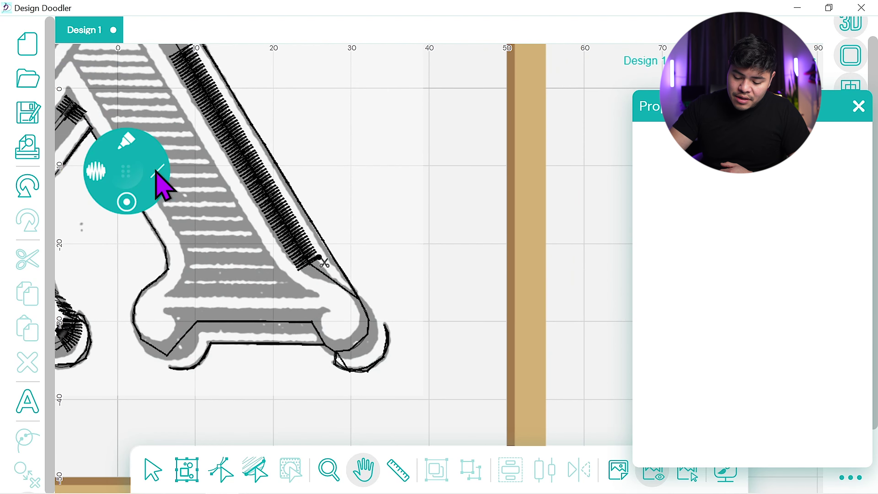
click(95, 172)
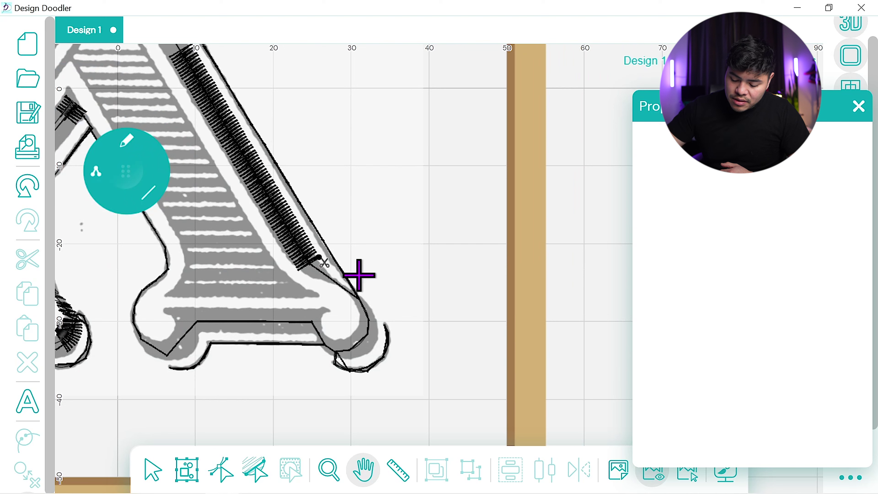
click(152, 184)
click(145, 118)
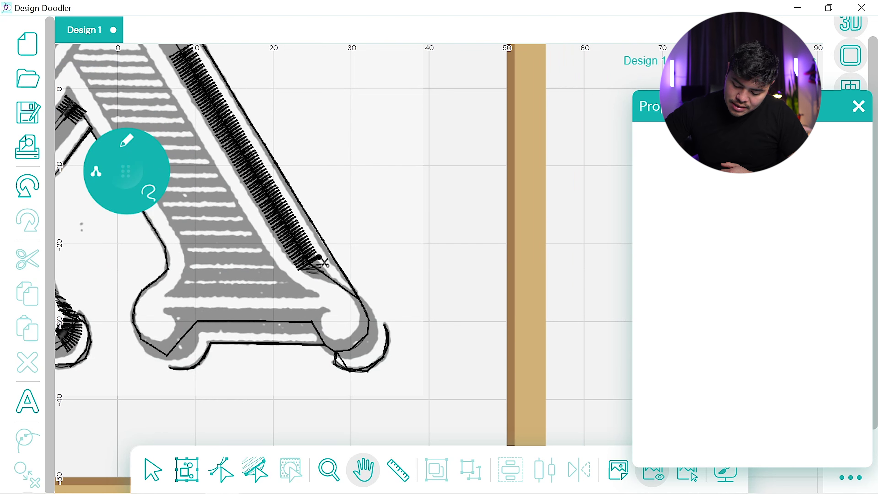
drag(325, 279, 338, 281)
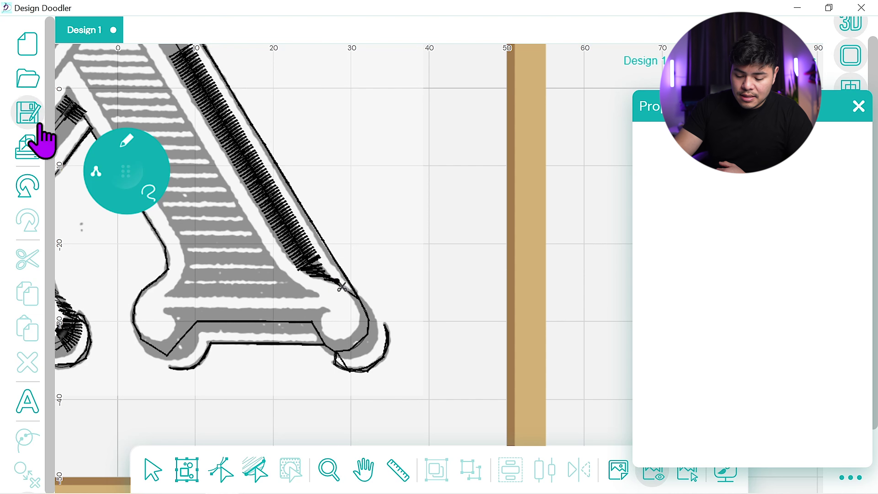
click(29, 183)
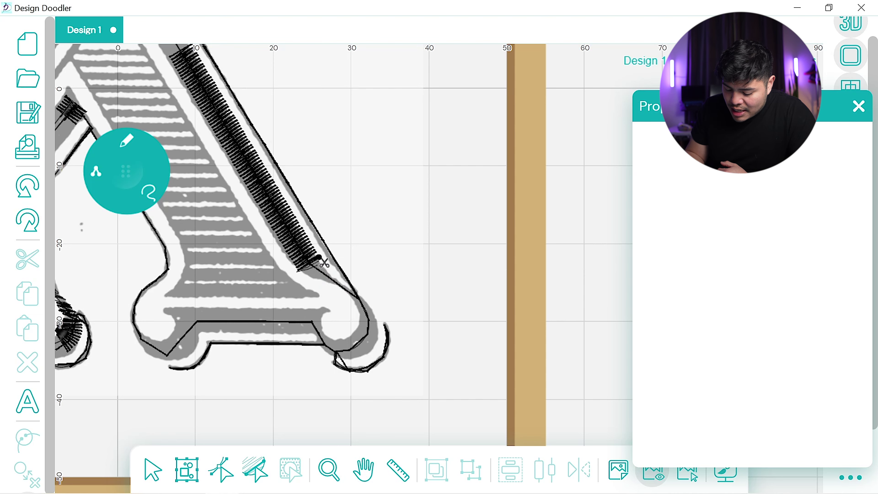
drag(319, 257, 340, 284)
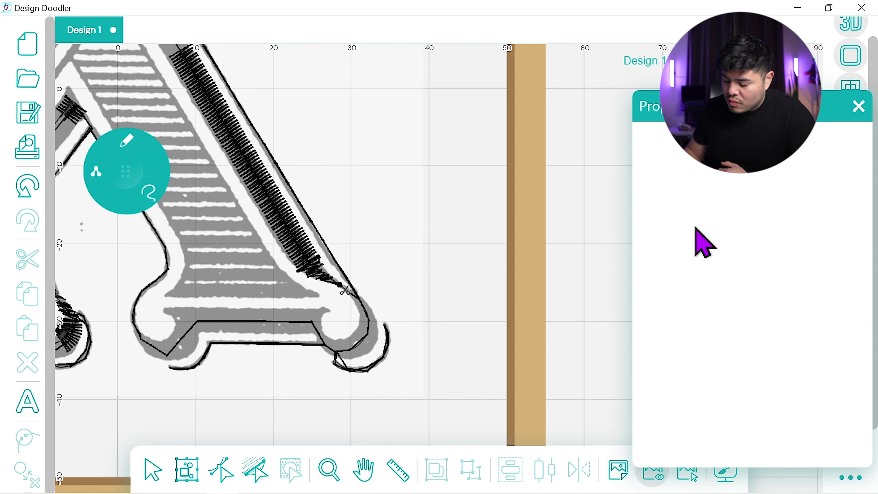
Move the Properties panel upward and inward, clear of the view tools
drag(812, 114, 389, 141)
drag(269, 132, 652, 41)
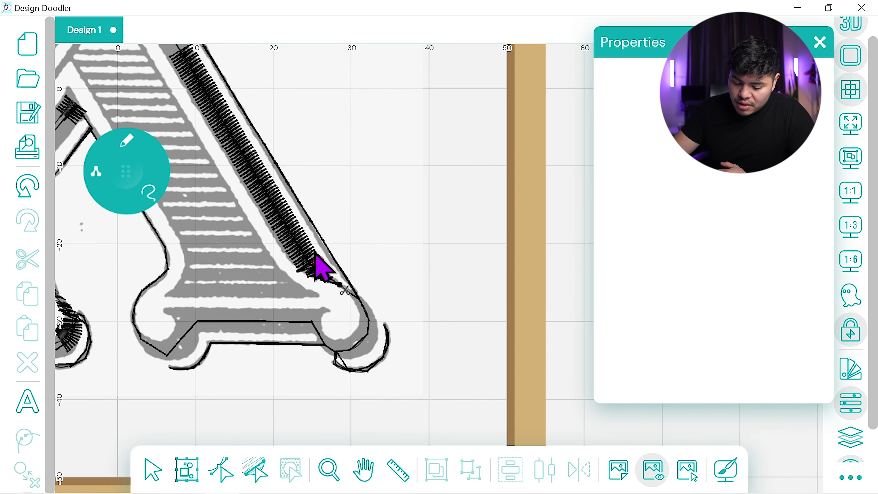
Undo the last zigzag and sketch it again from the leg's marker fill down to the start of the foot's right curl
click(27, 188)
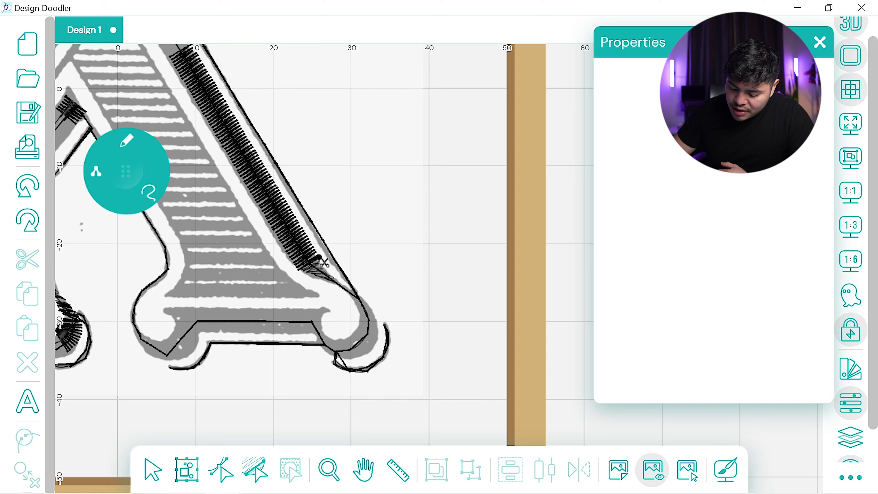
drag(319, 258, 358, 302)
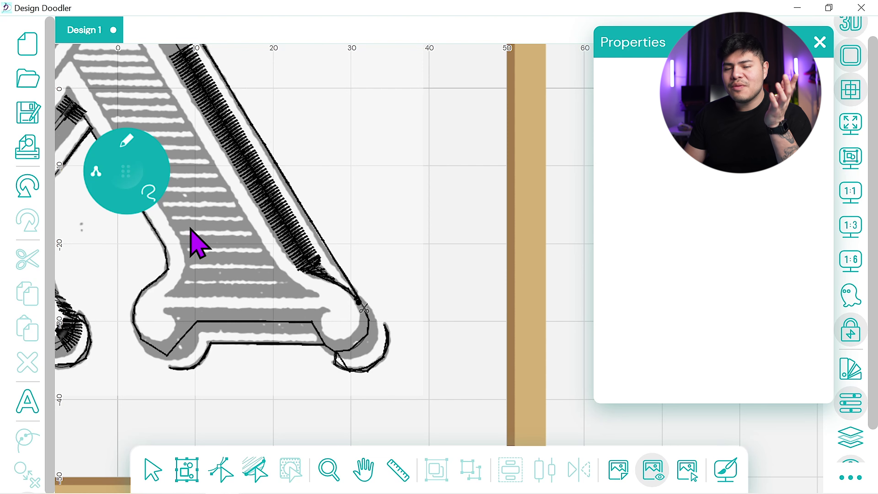
Continue the freehand pencil zigzag down the upper part of the foot's right curl, over the widening shading
click(360, 471)
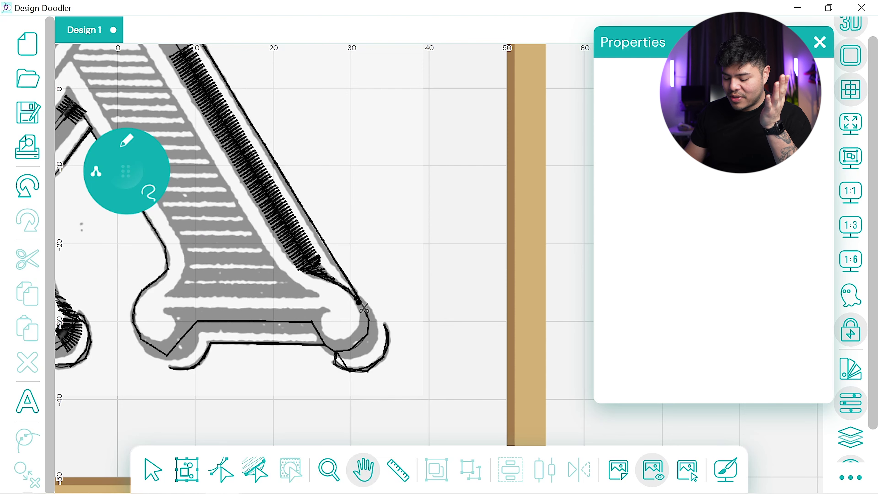
drag(311, 294, 380, 282)
drag(446, 382, 452, 390)
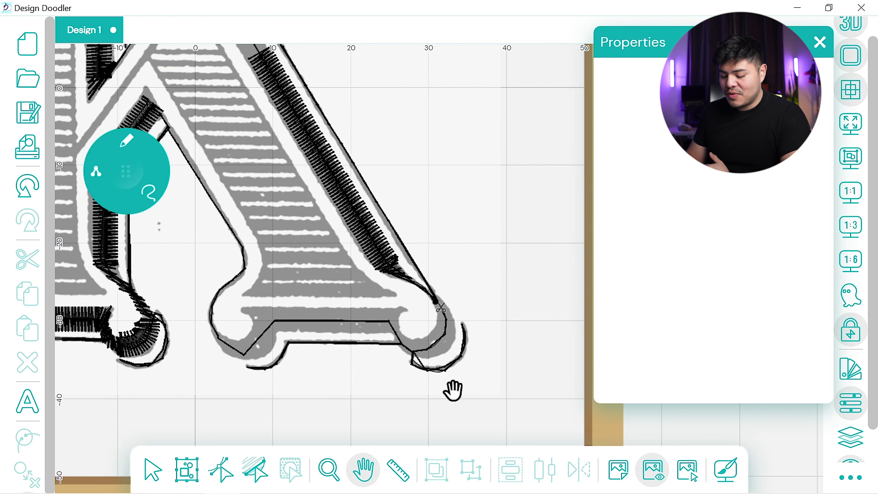
click(126, 171)
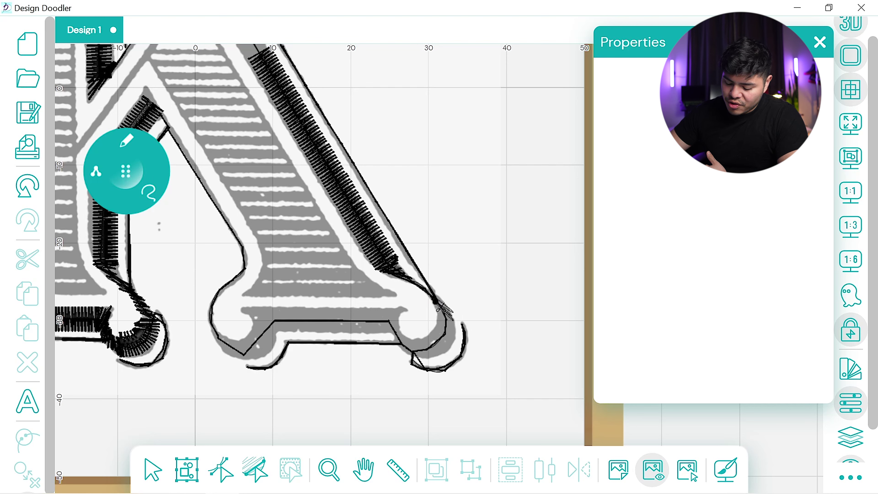
drag(445, 325, 448, 330)
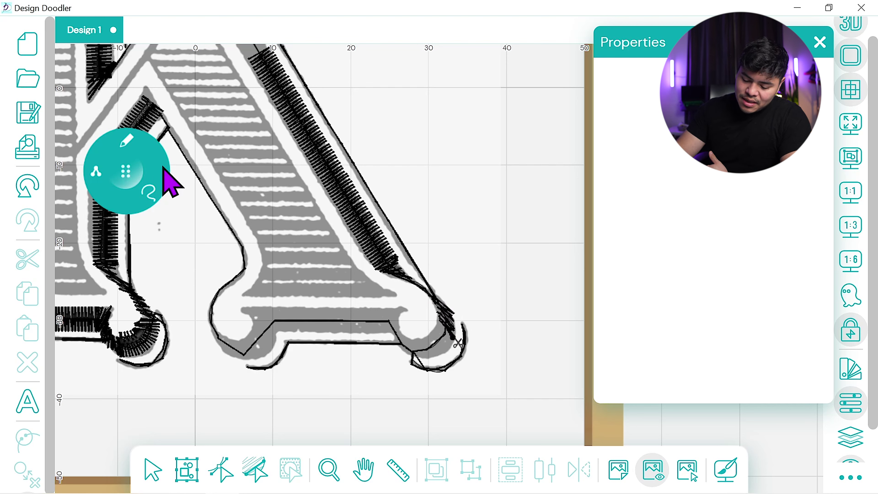
Fill the foot's right curl with a freehand marker stroke, undoing the overlong attempt and ending at the curl's lower left
click(128, 140)
click(180, 194)
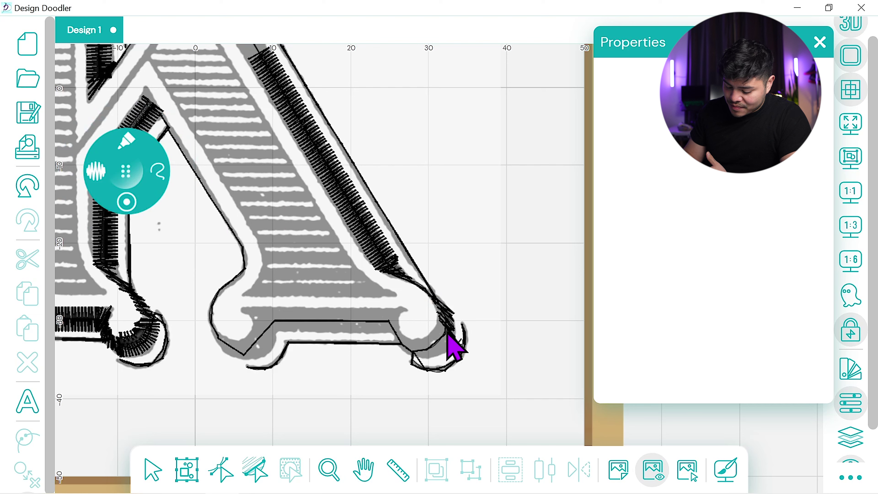
mouse_move(446, 327)
mouse_down()
mouse_move(431, 349)
mouse_move(397, 320)
mouse_up()
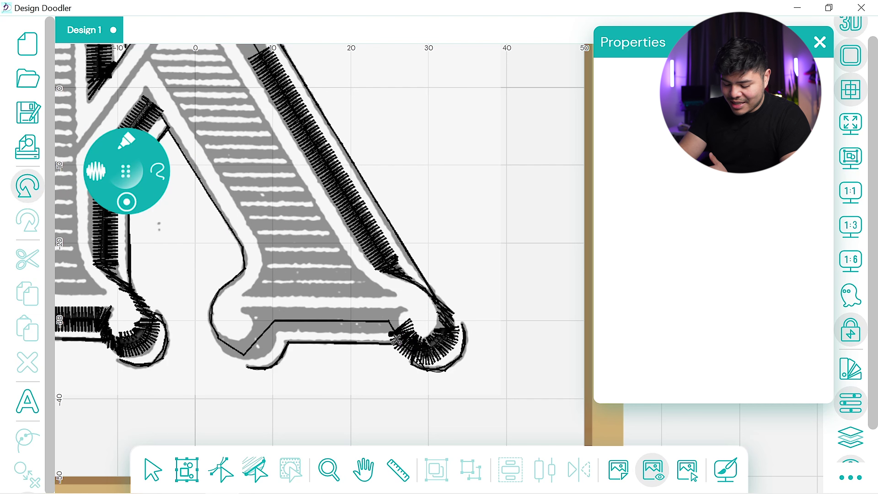
click(27, 186)
key(ctrl+y)
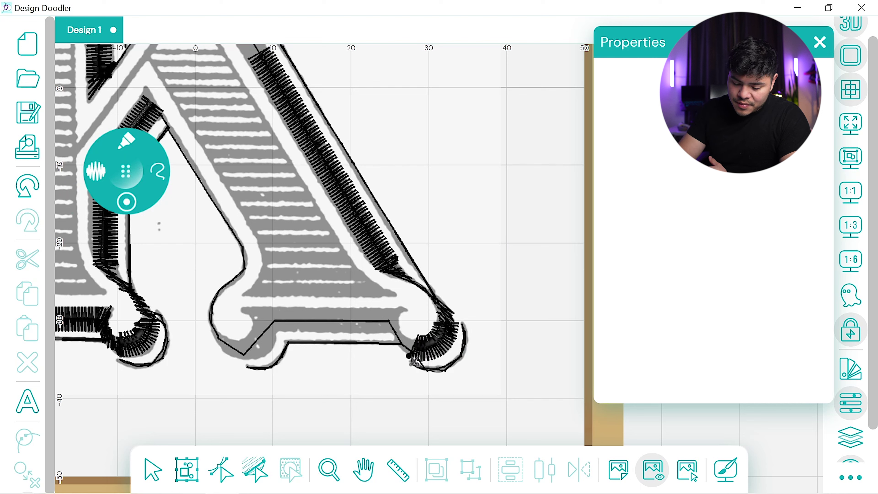
Sketch pencil zigzag stitches from the right curl's fill up to the foot's bottom band, and switch back to the marker
click(132, 143)
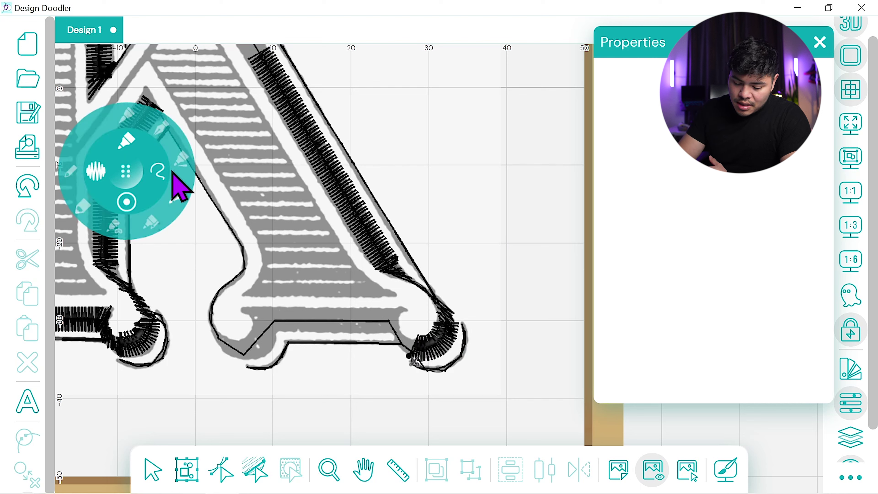
click(70, 172)
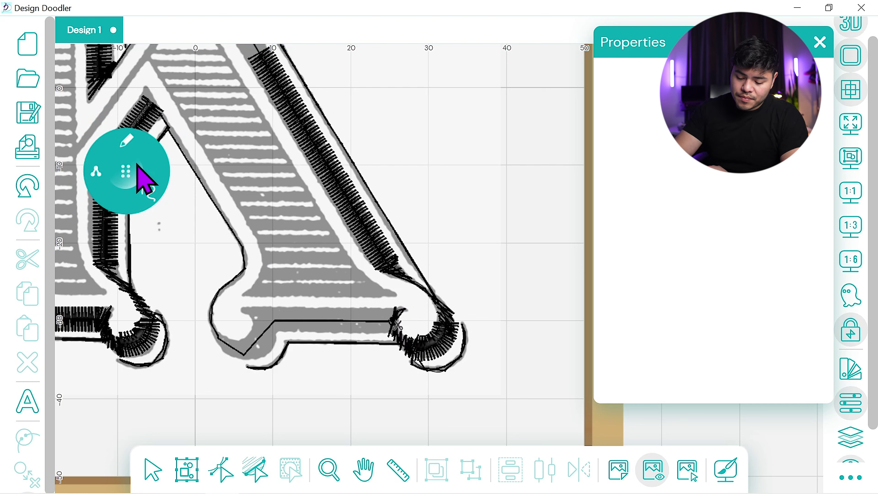
click(127, 143)
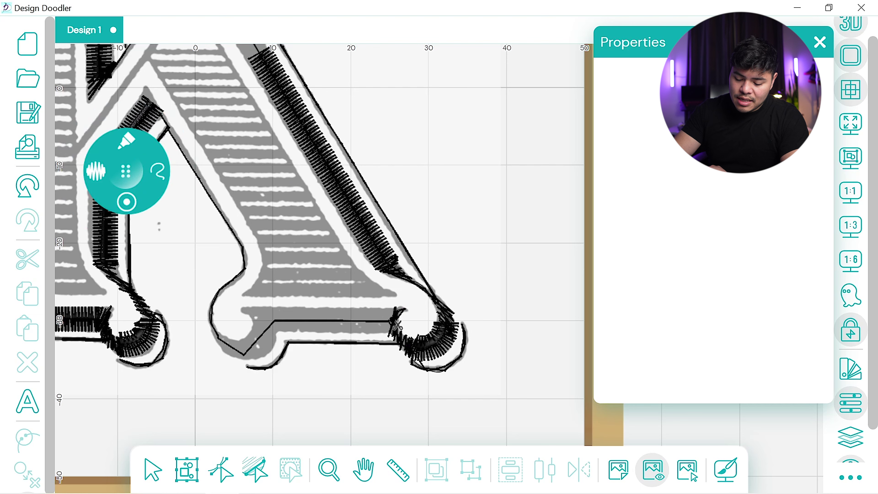
Fill the right foot's bottom band with a straight marker stroke, and sketch freehand pencil zigzag stitches over the tapered shading at its left end
click(170, 147)
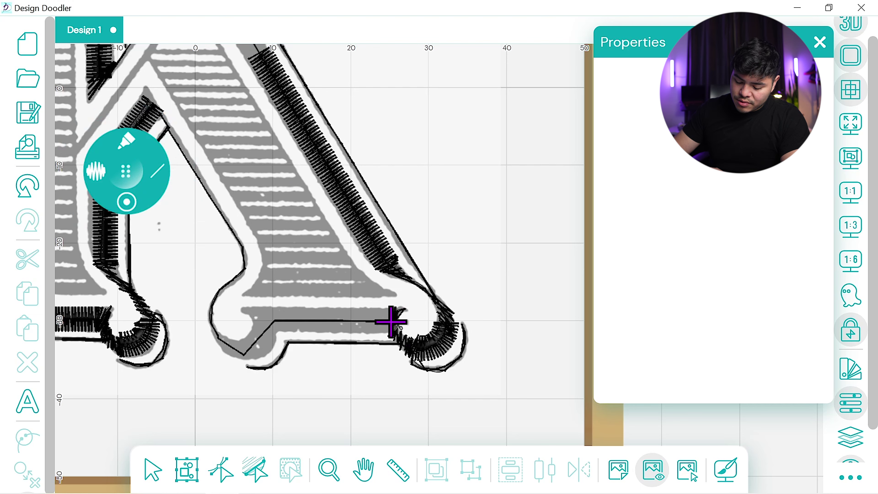
drag(391, 322, 270, 319)
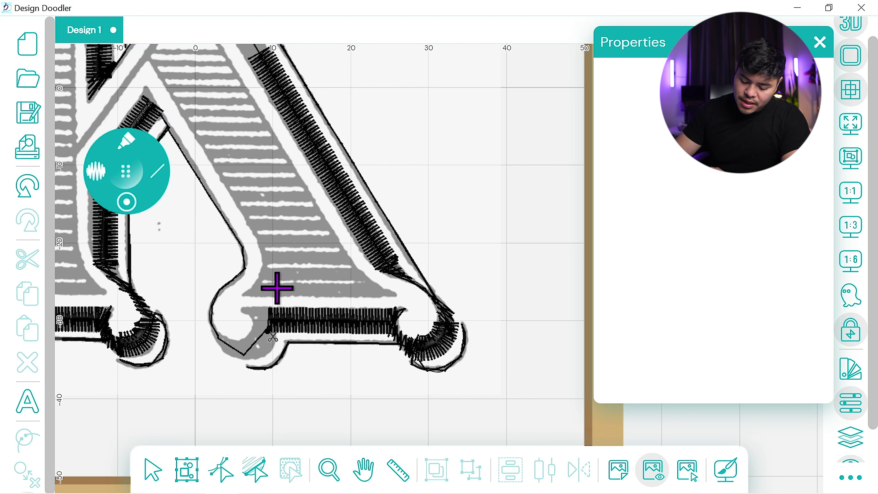
click(155, 166)
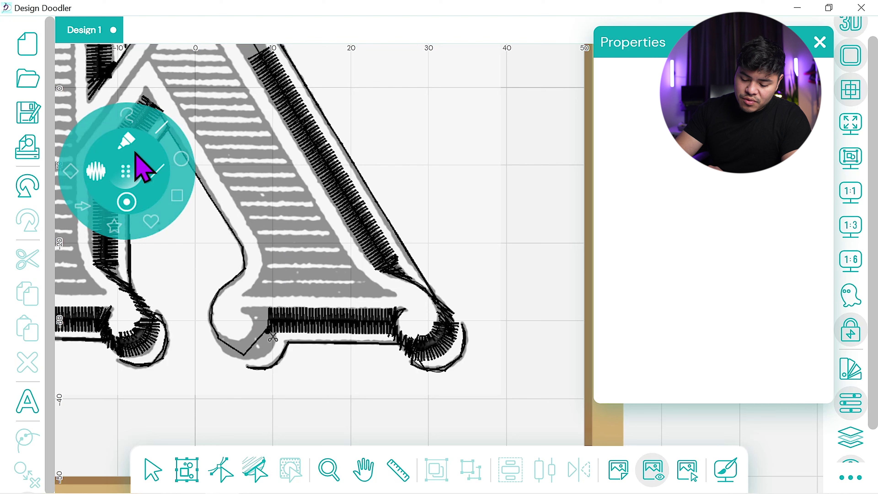
click(77, 175)
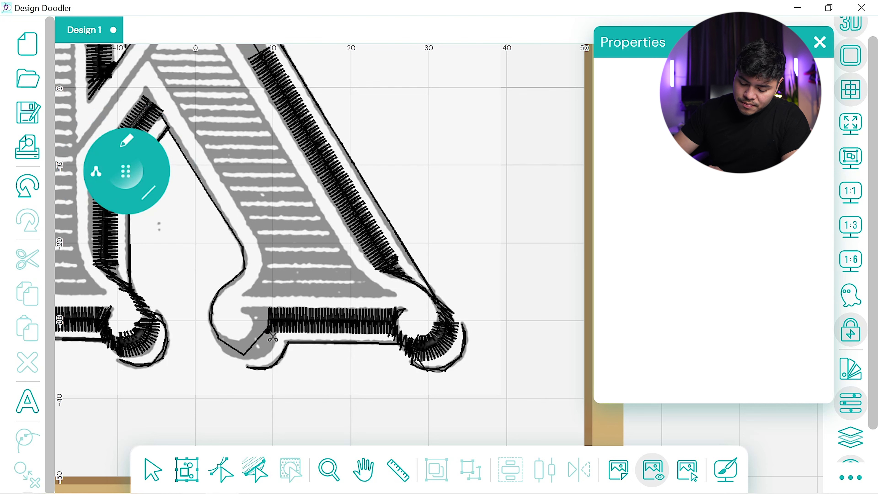
drag(263, 317, 266, 325)
click(149, 193)
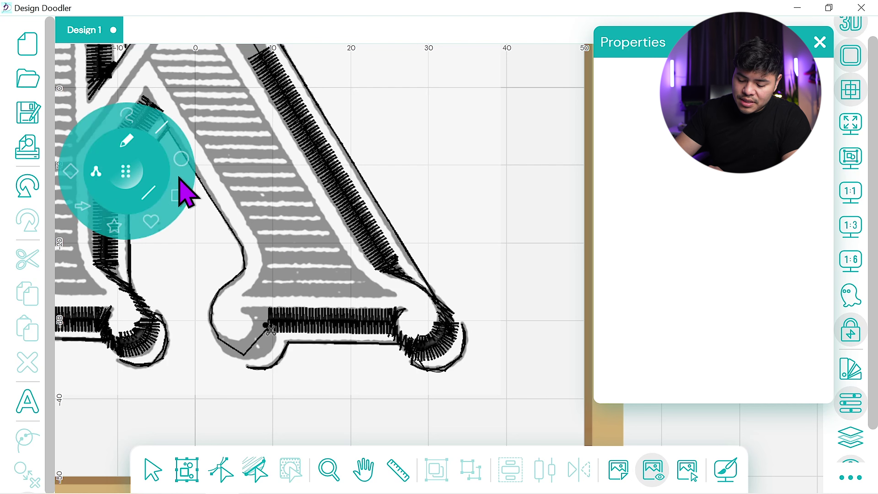
click(130, 114)
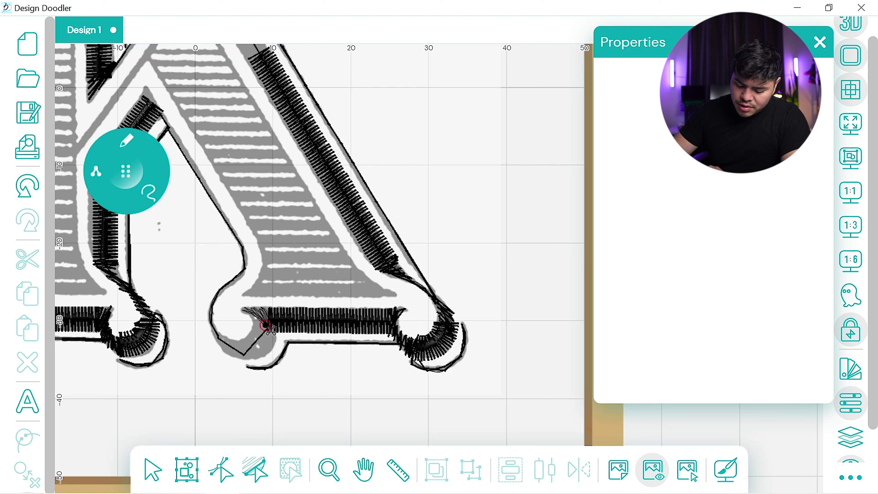
drag(266, 308, 266, 316)
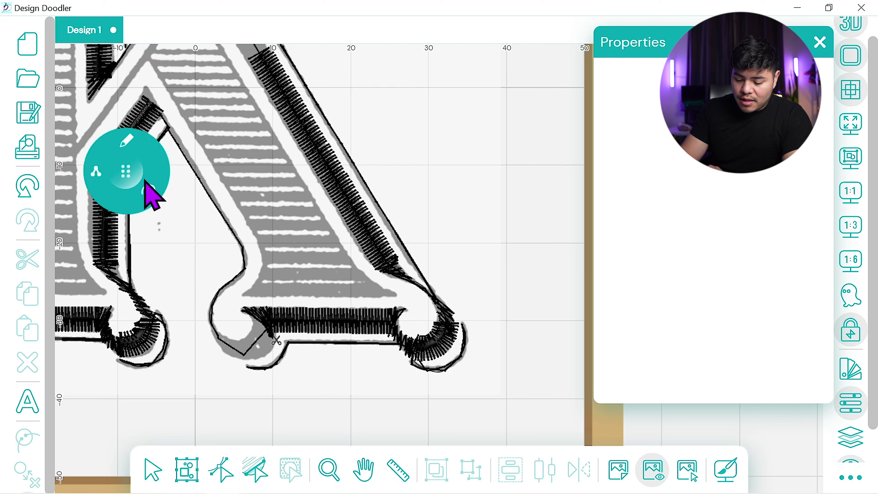
Fill the shading of the right foot's left curl with a freehand marker stroke, undoing the first attempt and redrawing it along the curve
click(130, 147)
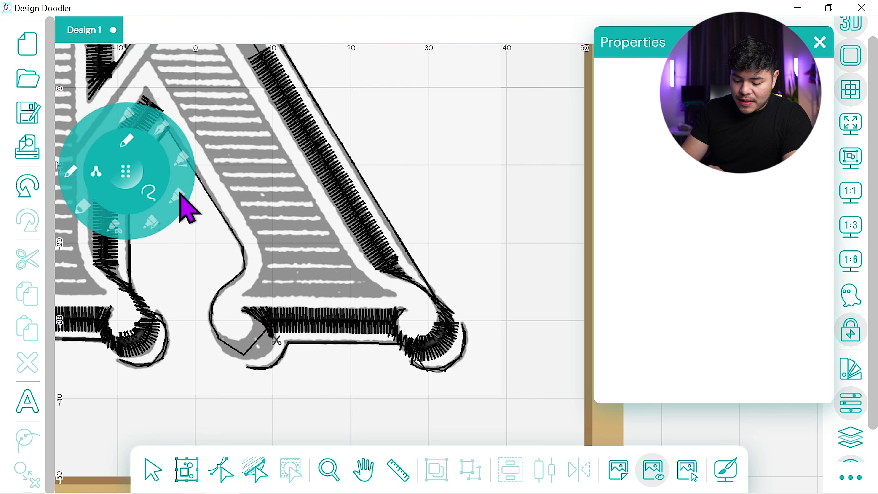
click(179, 192)
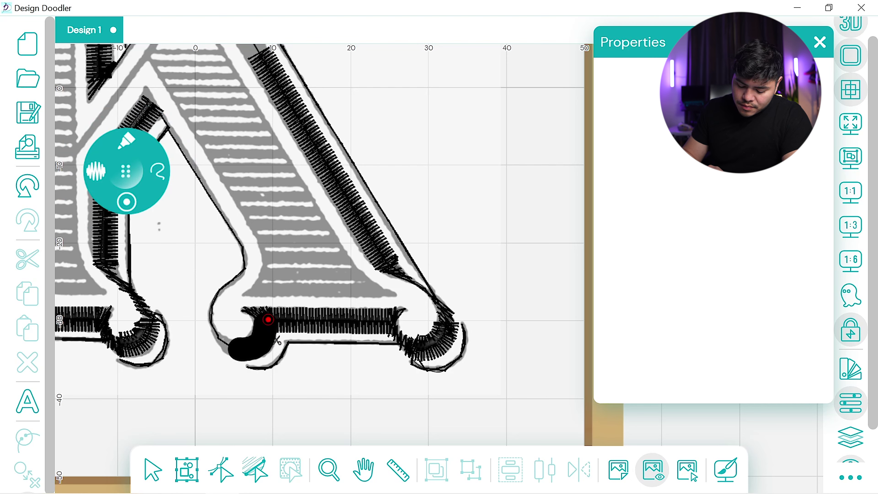
drag(268, 320, 267, 323)
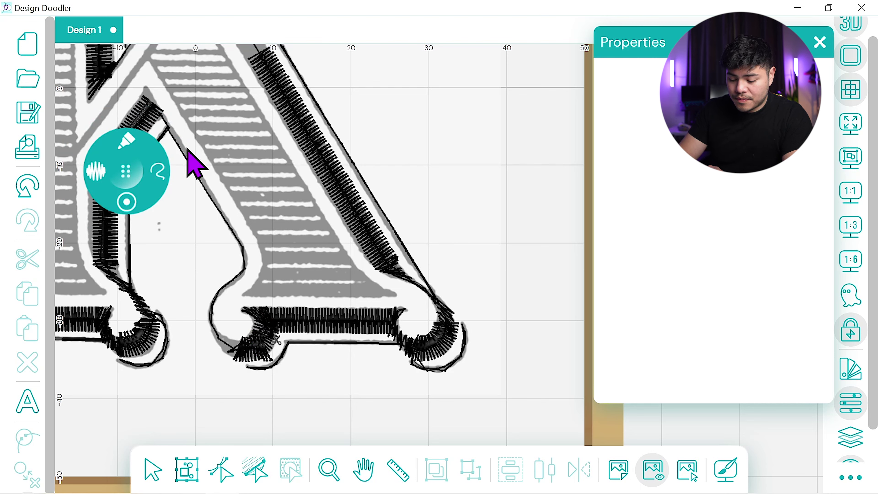
click(27, 186)
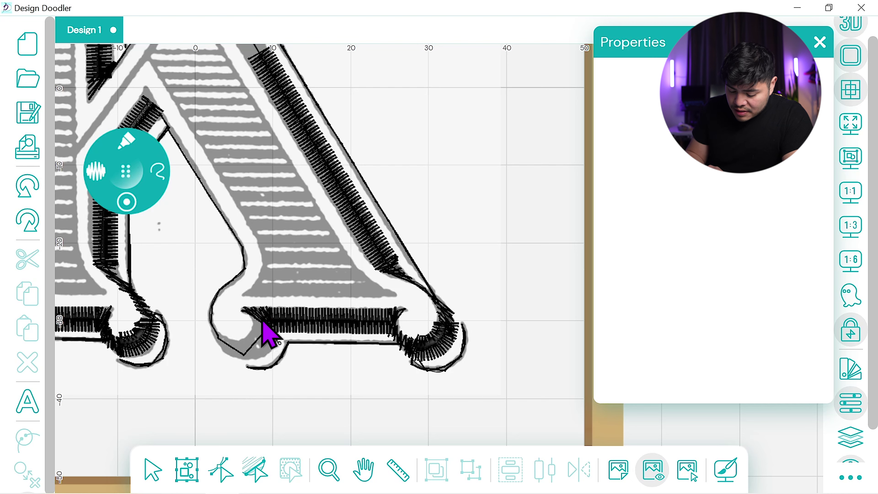
click(27, 186)
mouse_move(252, 349)
mouse_down()
mouse_move(262, 336)
mouse_move(238, 351)
mouse_up()
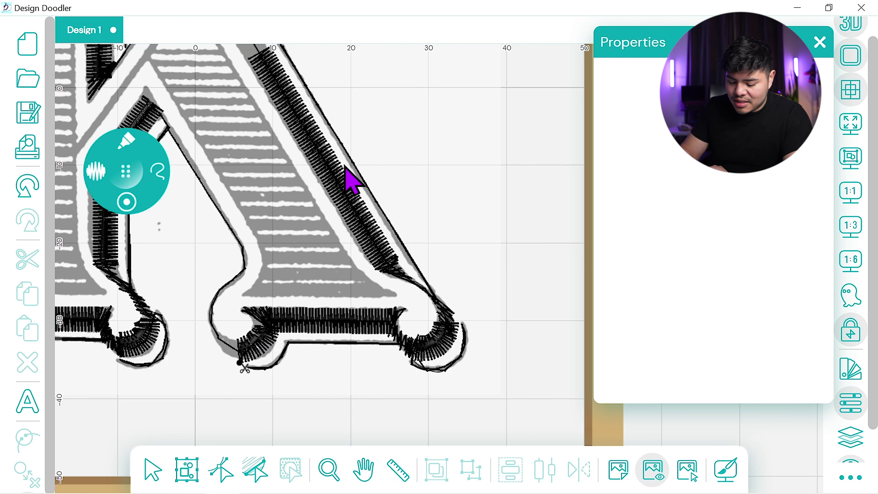
Sketch freehand pencil zigzags over the left curl's tapering shading, and trace its outline up to the bottom of the leg's inner diagonal
click(126, 141)
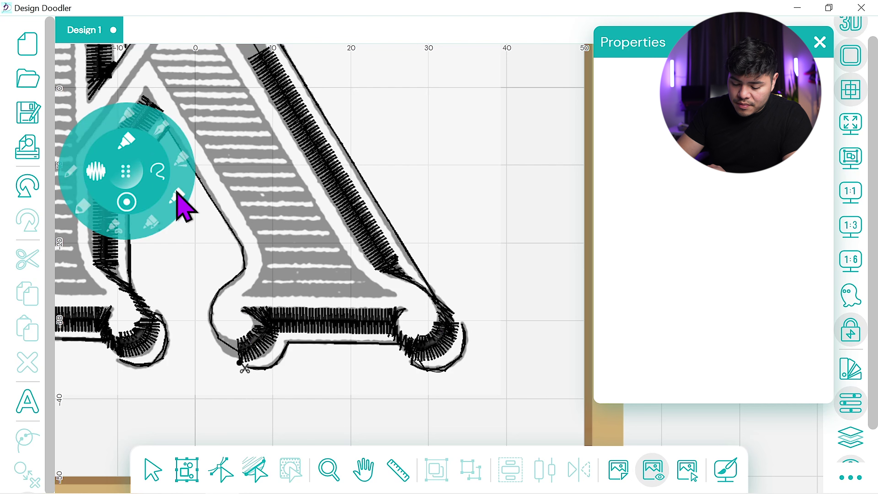
click(97, 129)
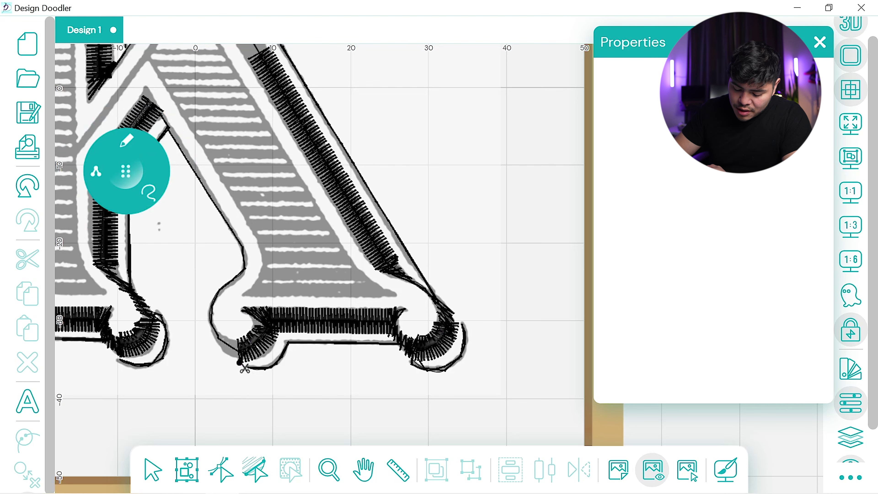
click(210, 315)
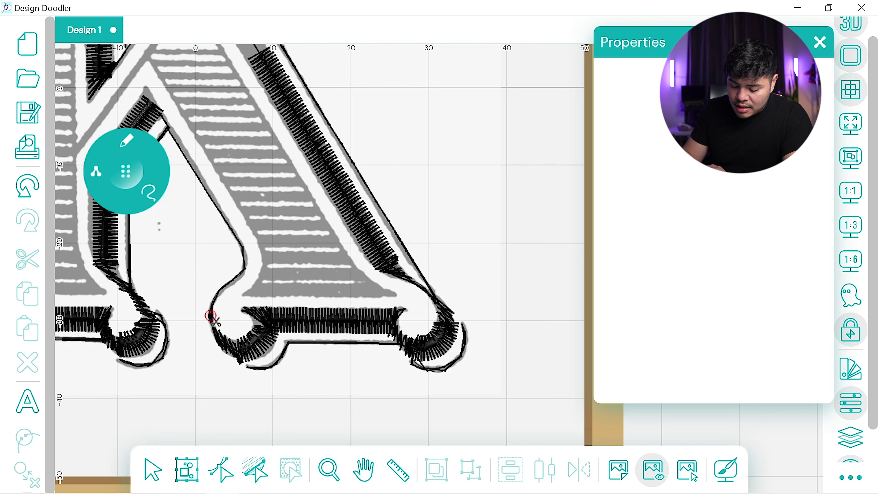
click(242, 248)
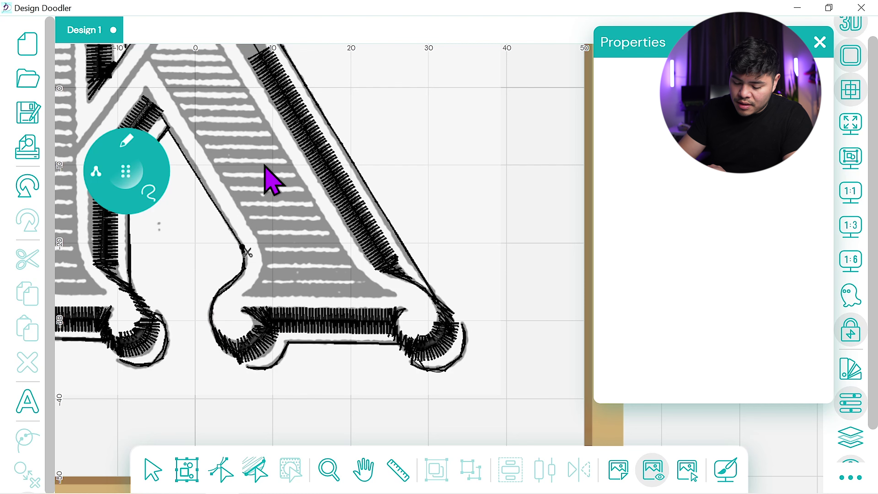
Trace the diagonal leg's inner edge up to the tip of the inner shading with a straight pencil line, undoing the freehand attempt
drag(263, 211, 381, 359)
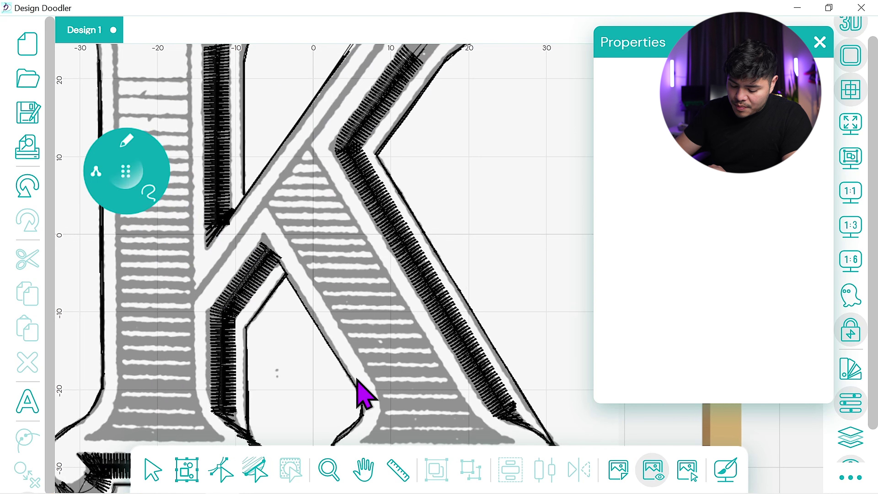
click(359, 394)
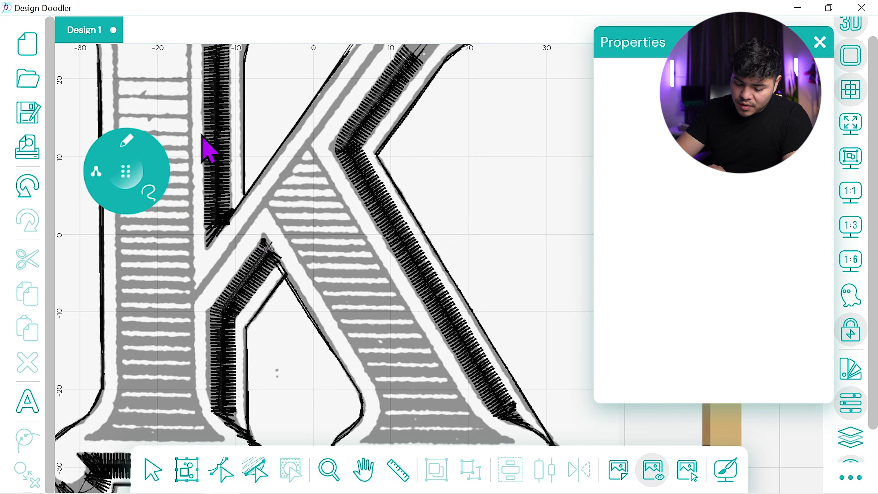
click(27, 186)
click(149, 192)
click(161, 127)
drag(261, 240, 361, 392)
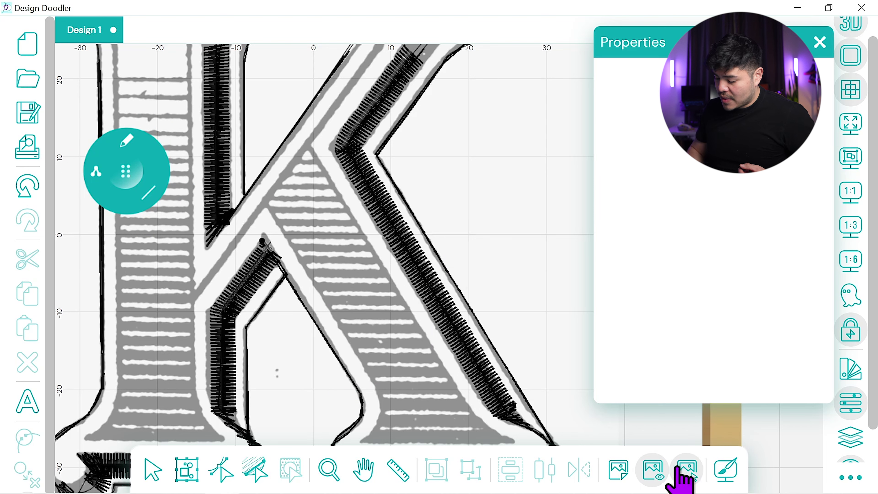
Play the slow redraw of the whole letter's stitching, and check the stitches with the reference image hidden and shown
click(852, 200)
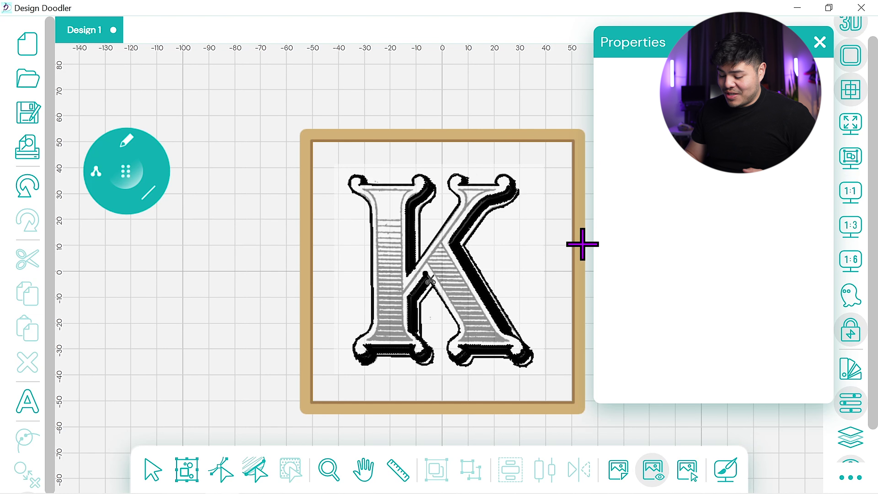
click(819, 42)
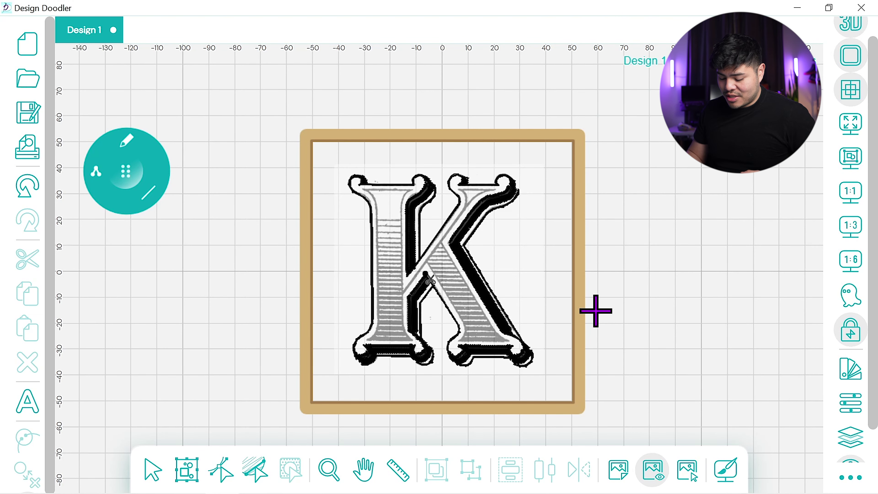
click(857, 465)
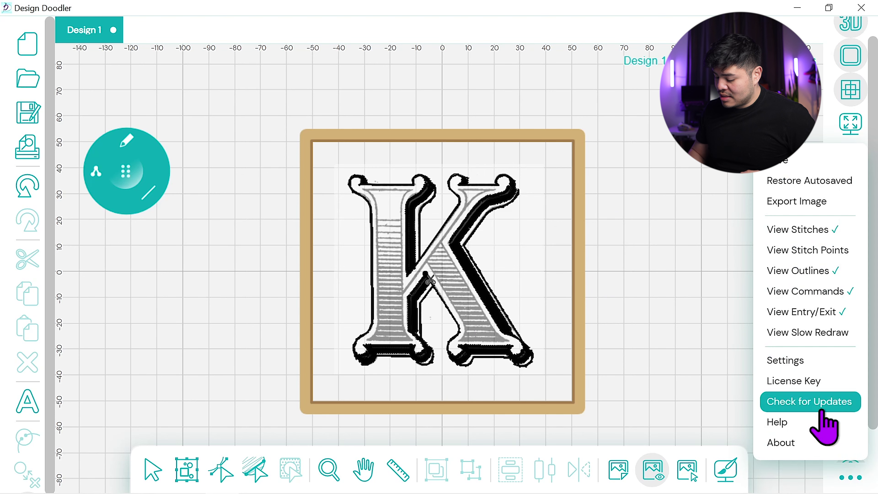
click(837, 331)
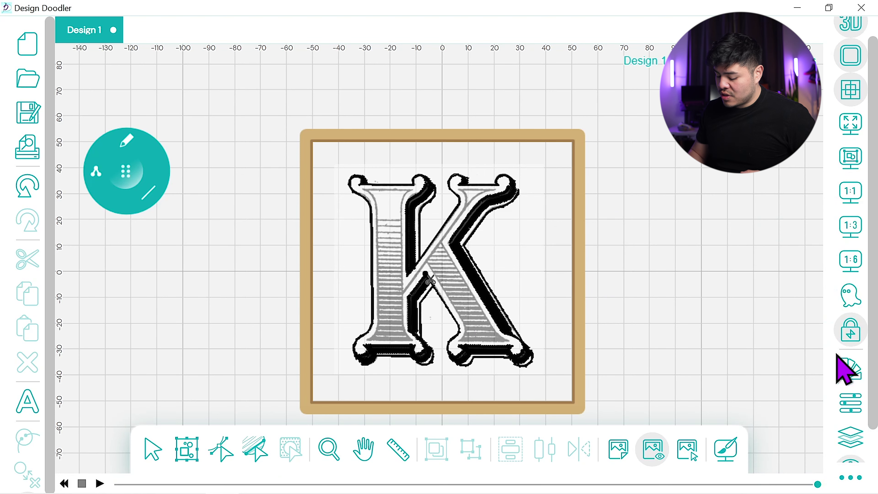
click(100, 484)
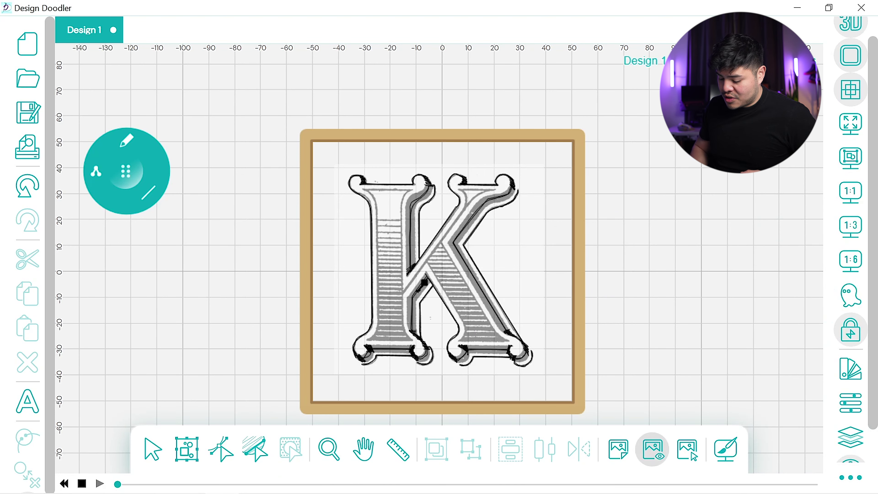
click(656, 459)
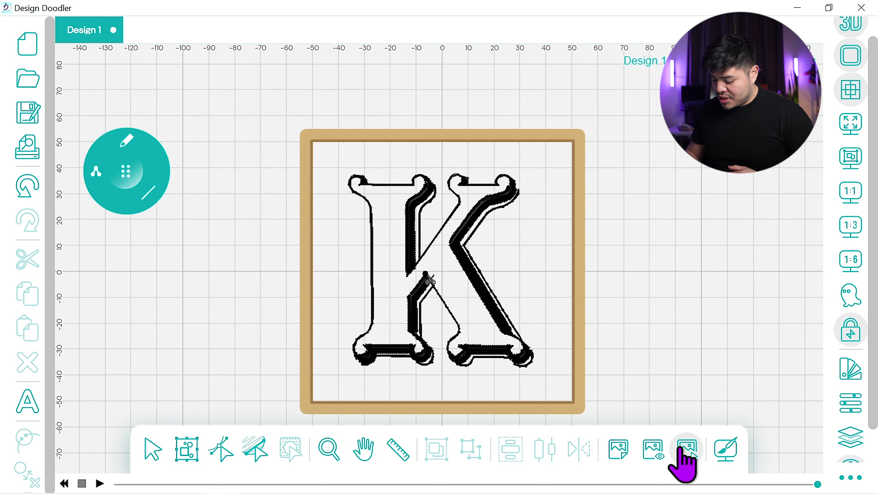
click(656, 448)
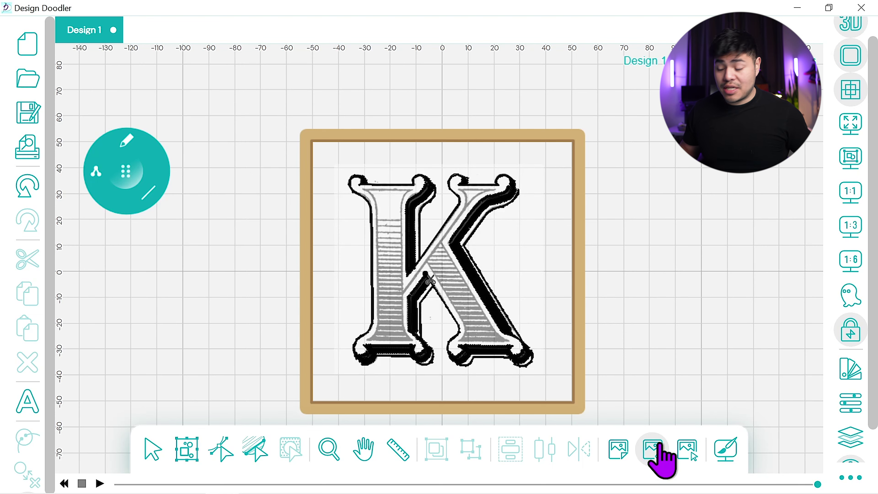
Draw a short straight pencil connector from the inner shading's tip to the lower edge line of the K's arm, undoing the misplaced first line
click(848, 228)
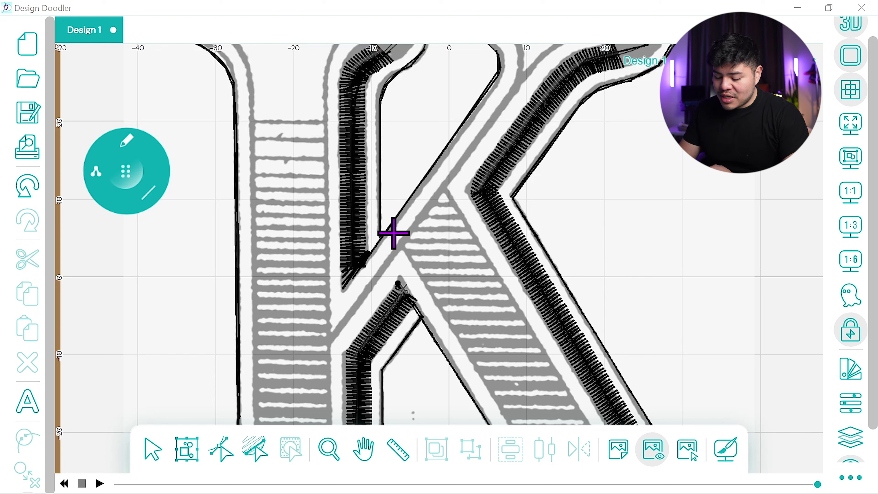
drag(398, 283, 400, 246)
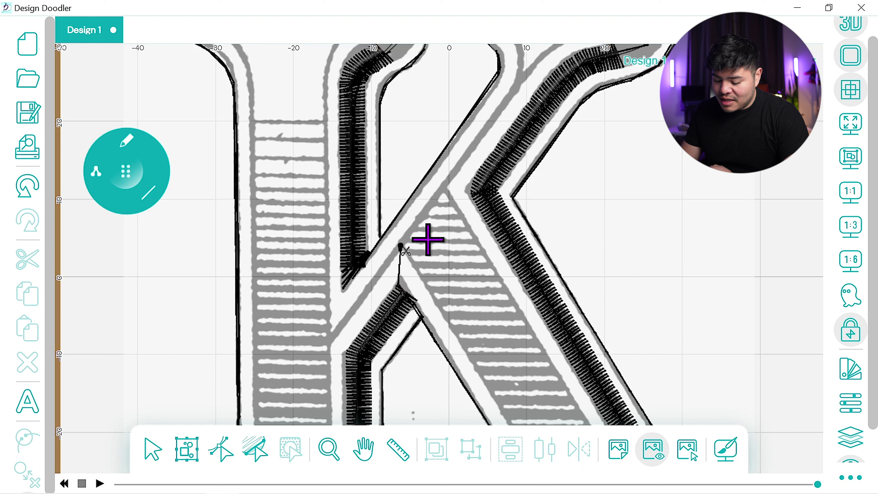
key(ctrl+z)
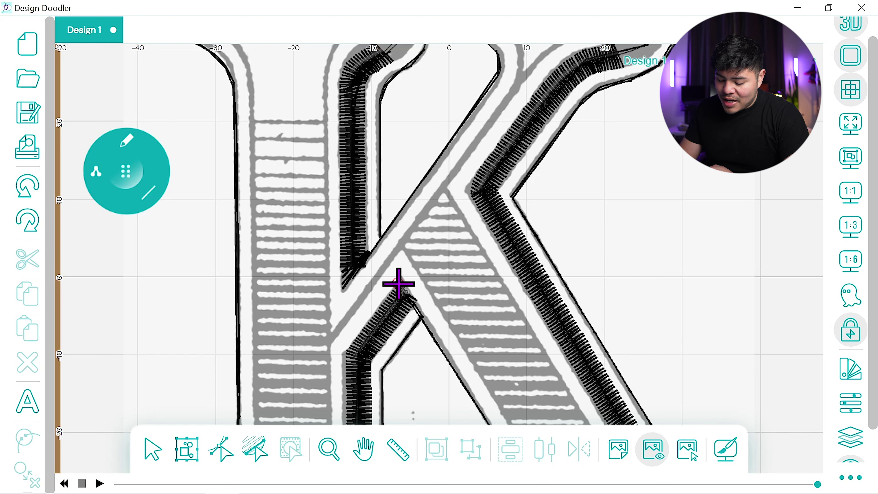
drag(398, 283, 387, 263)
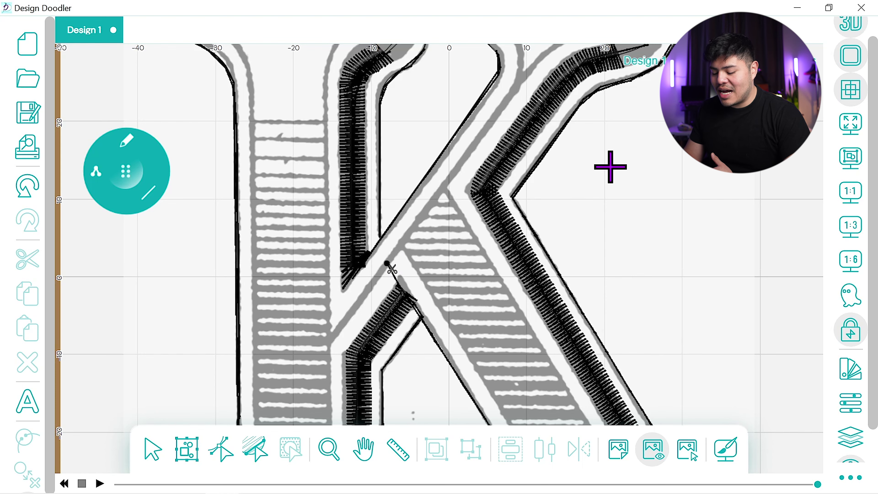
Trace straight pencil lines from the connector's end along the arm's lower edge to the stem, and down the stem's inner edge to the base flare
click(363, 453)
mouse_move(500, 141)
mouse_down()
mouse_move(499, 309)
mouse_move(489, 110)
mouse_up()
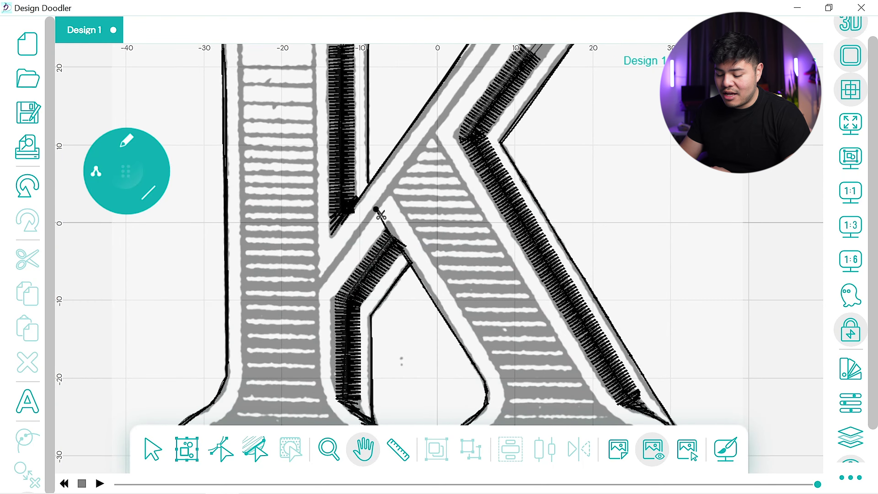
drag(377, 253, 383, 202)
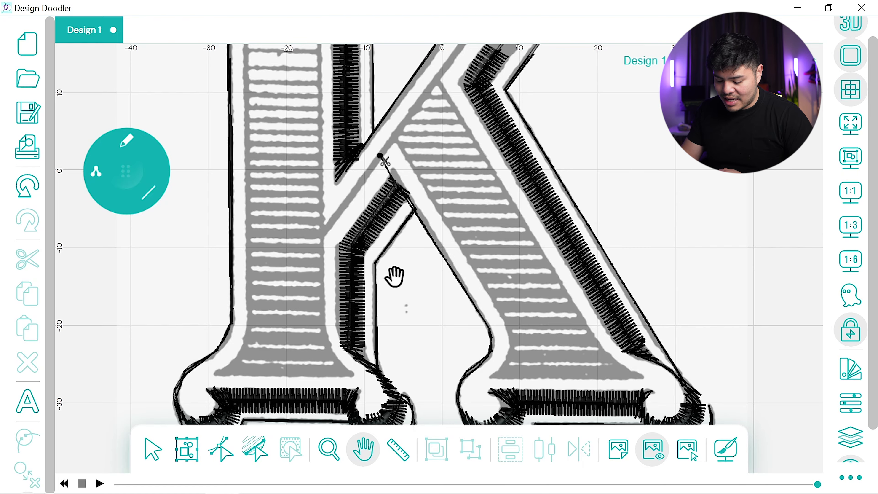
drag(401, 222, 471, 182)
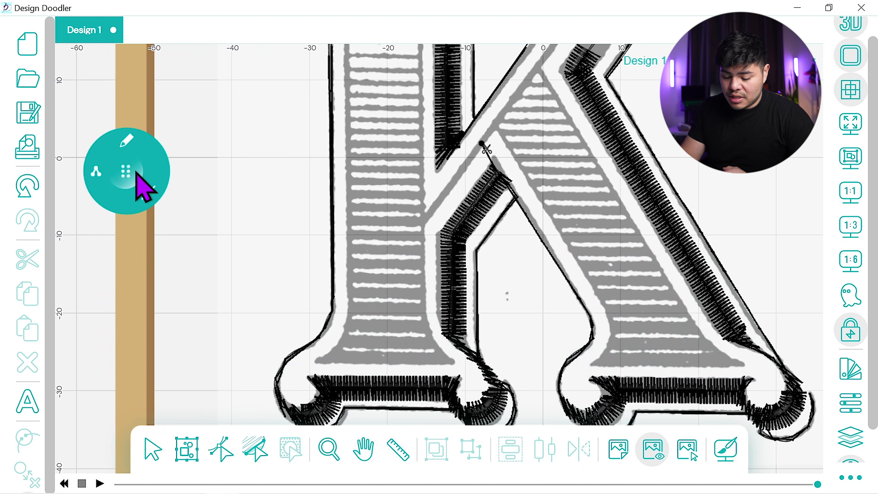
click(148, 190)
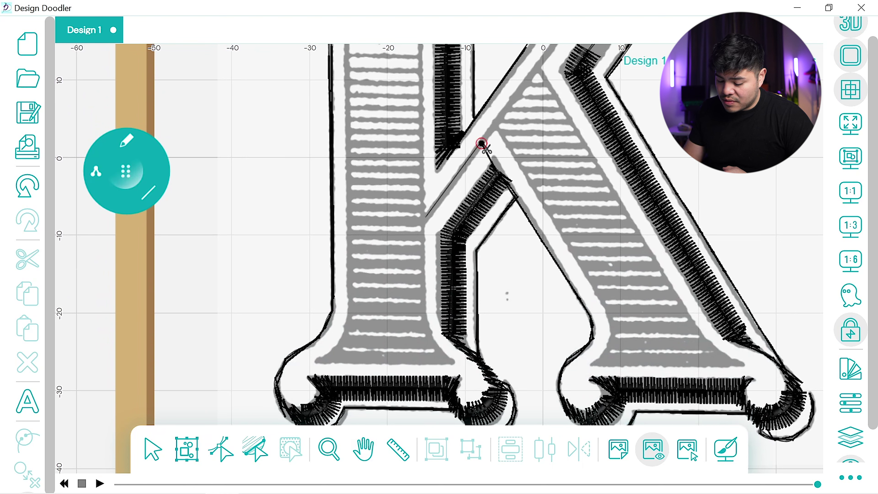
click(423, 219)
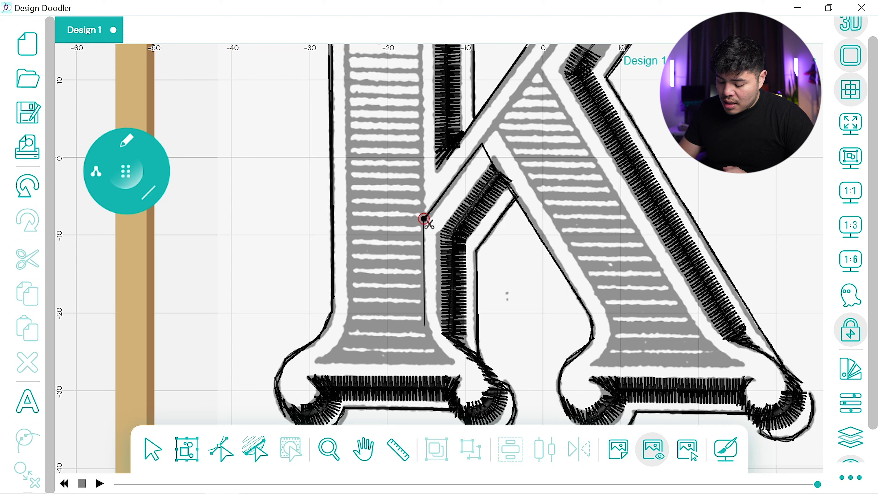
click(426, 328)
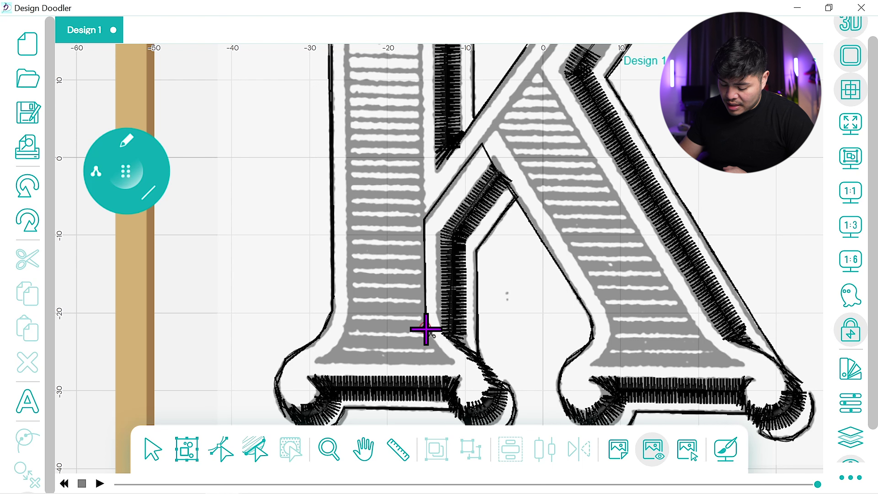
click(434, 342)
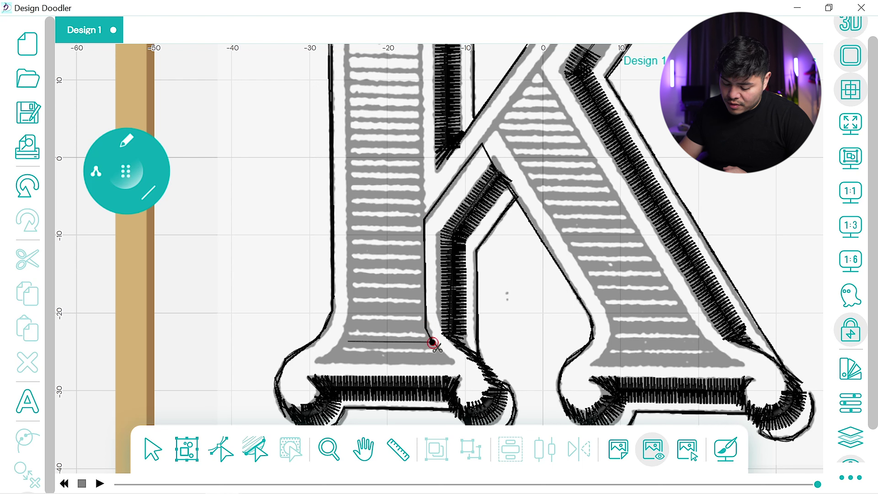
Draw a straight pencil line across the stem's base at about -24 vertically, and cover it with a straight marker bar, undoing the too-thick first stroke
click(346, 340)
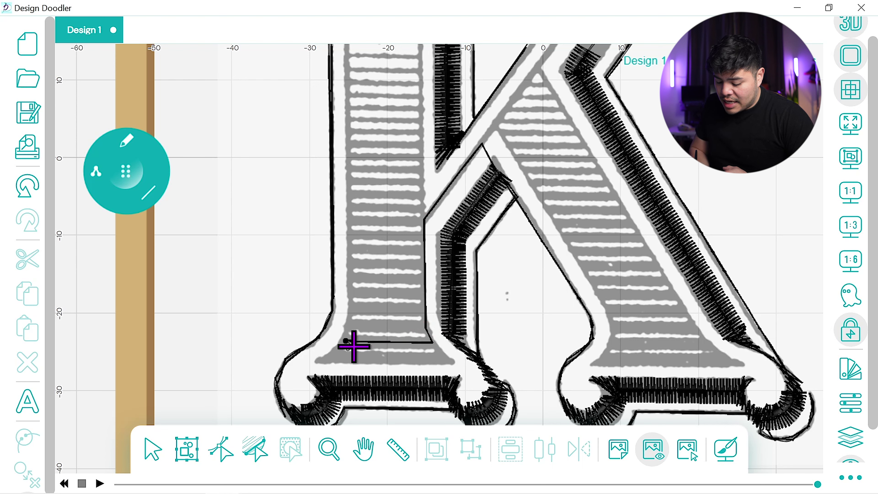
click(150, 197)
click(125, 148)
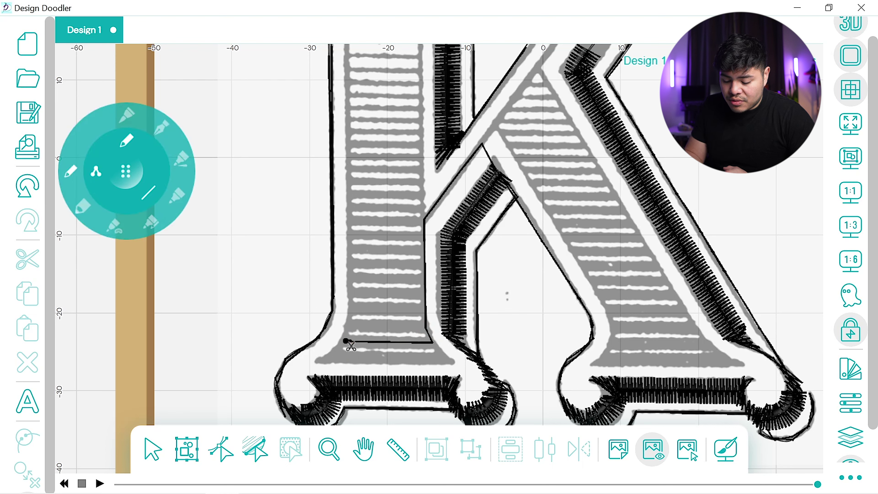
click(177, 196)
drag(346, 342, 425, 342)
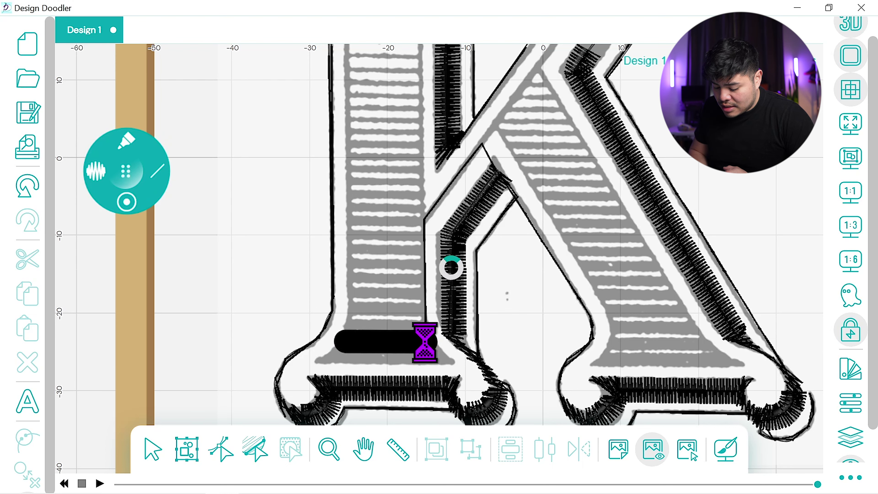
click(27, 186)
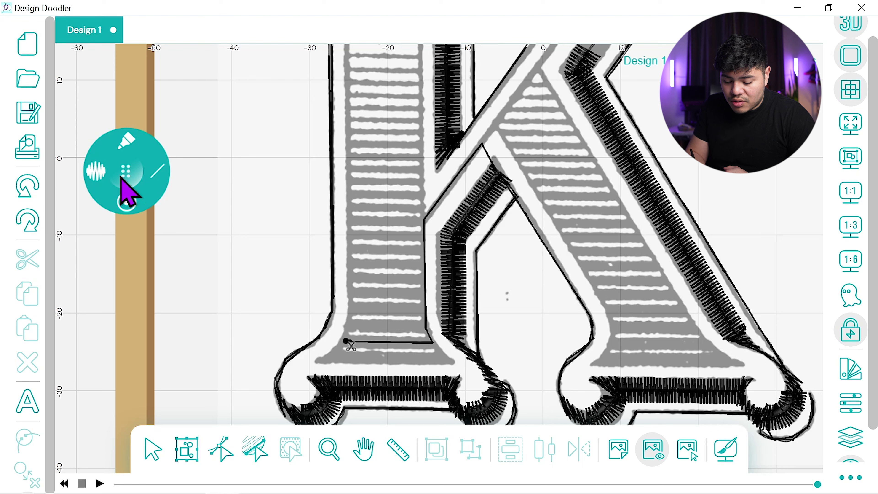
click(123, 200)
click(129, 226)
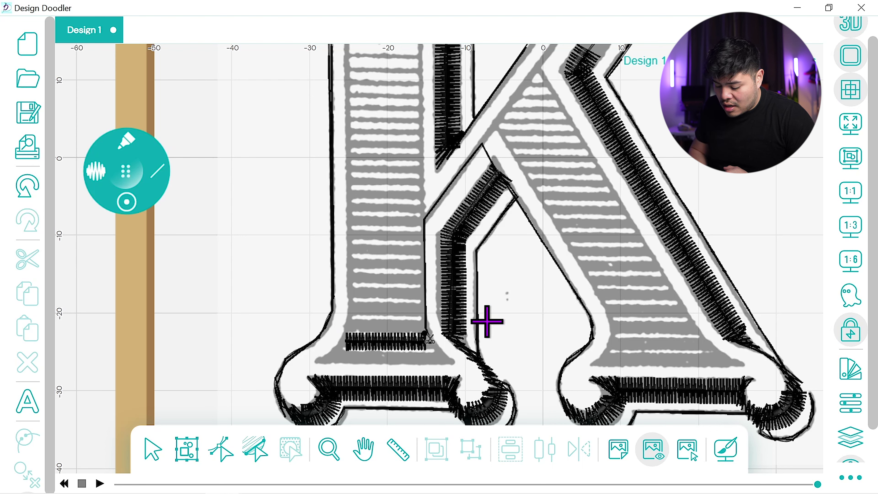
Connect up to the stem's second shading band at about -21 vertically with a straight pencil line, and cover it with a straight marker bar
mouse_move(140, 131)
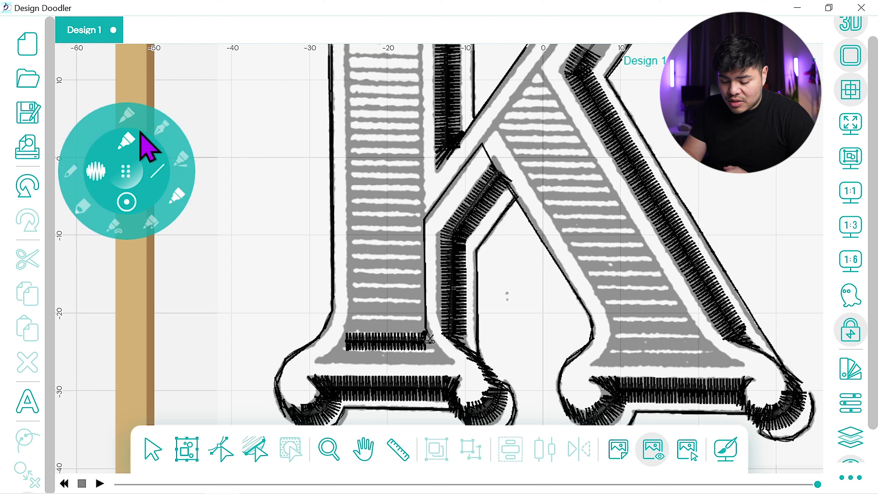
click(79, 169)
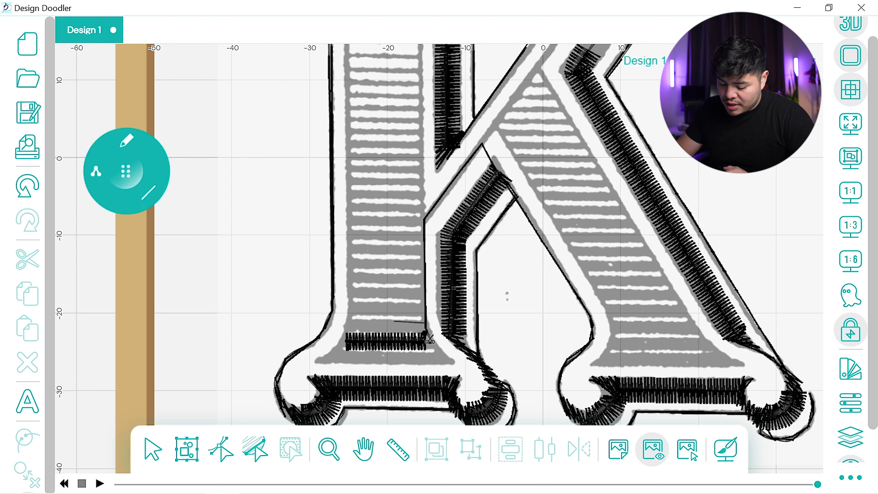
drag(358, 322, 355, 322)
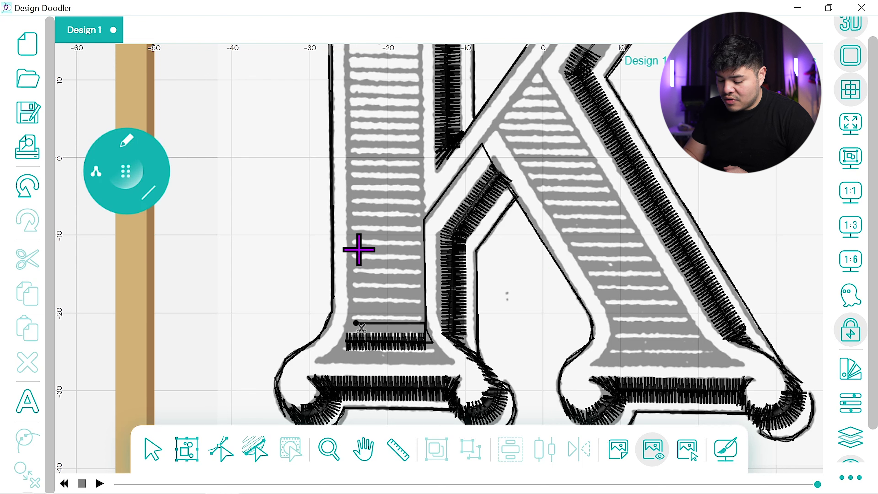
mouse_move(131, 146)
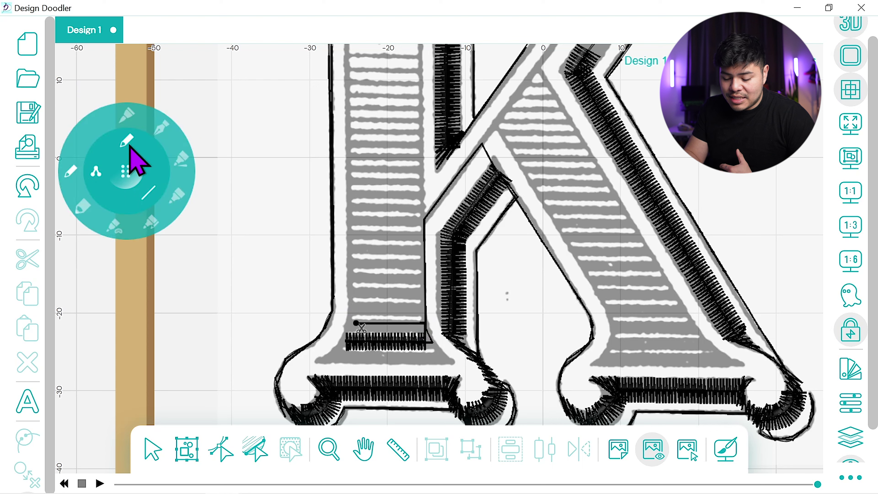
click(178, 192)
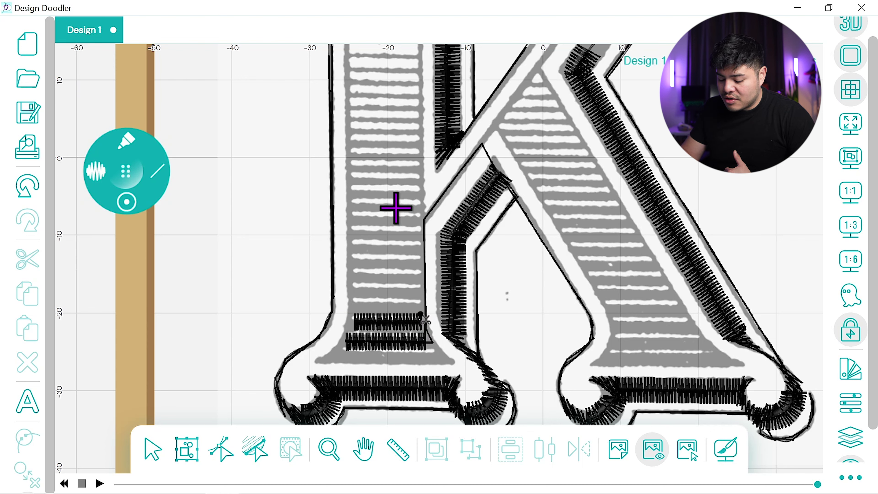
Pencil a straight connector up and across the third shading band at about -18 vertically, undoing misplaced lines, and lay a straight marker bar over it
mouse_move(159, 169)
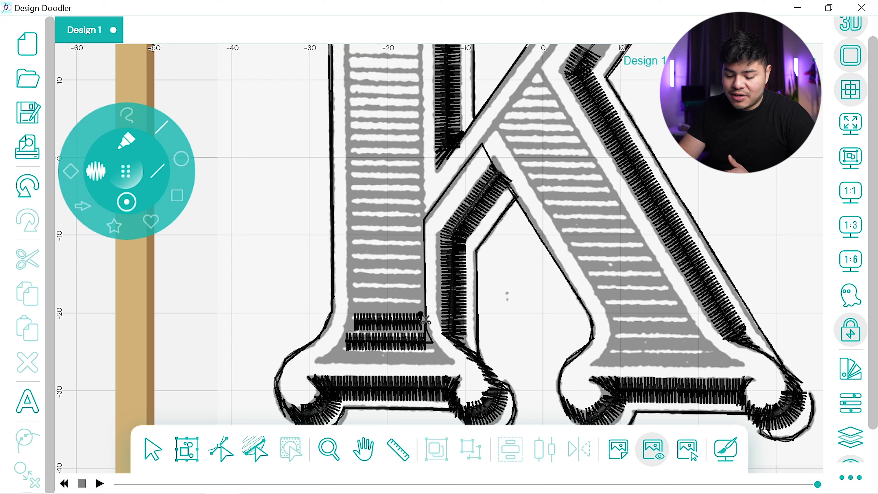
click(73, 172)
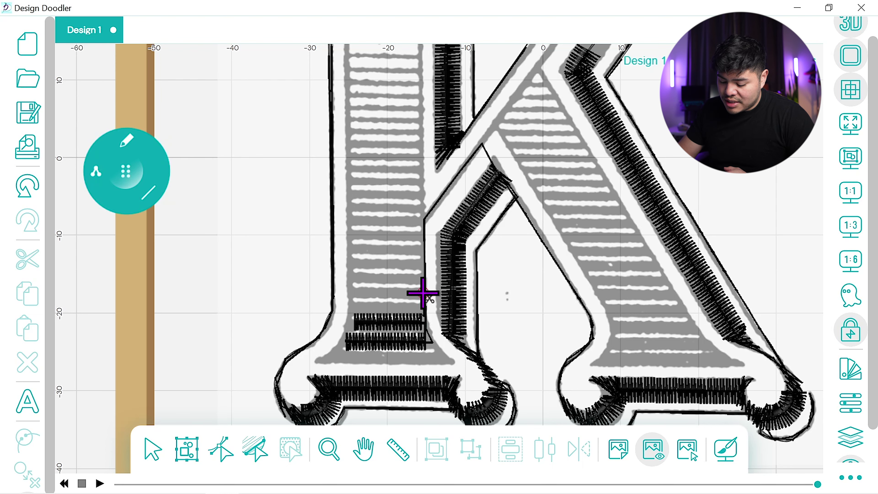
drag(356, 292, 356, 290)
click(27, 187)
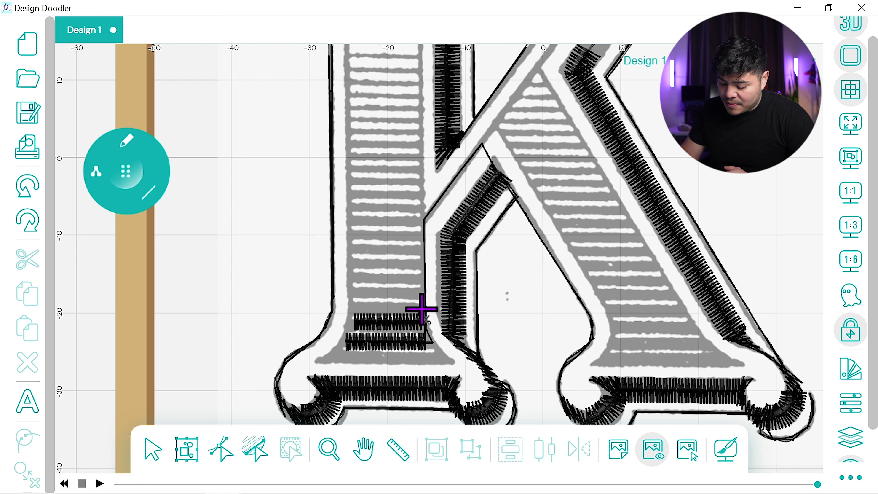
drag(425, 321, 423, 297)
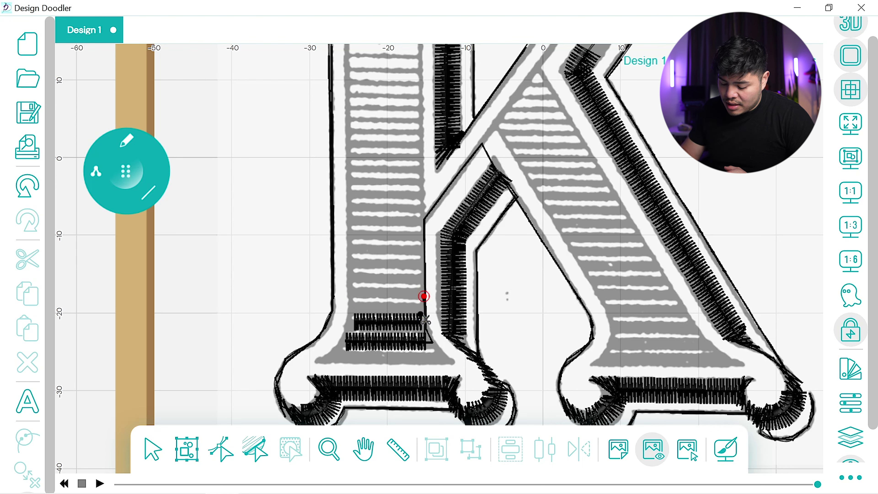
drag(358, 297, 361, 296)
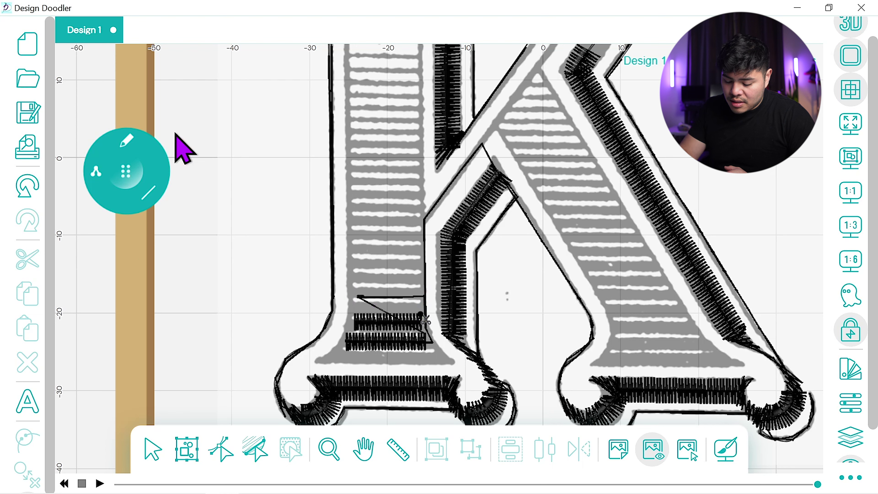
click(27, 187)
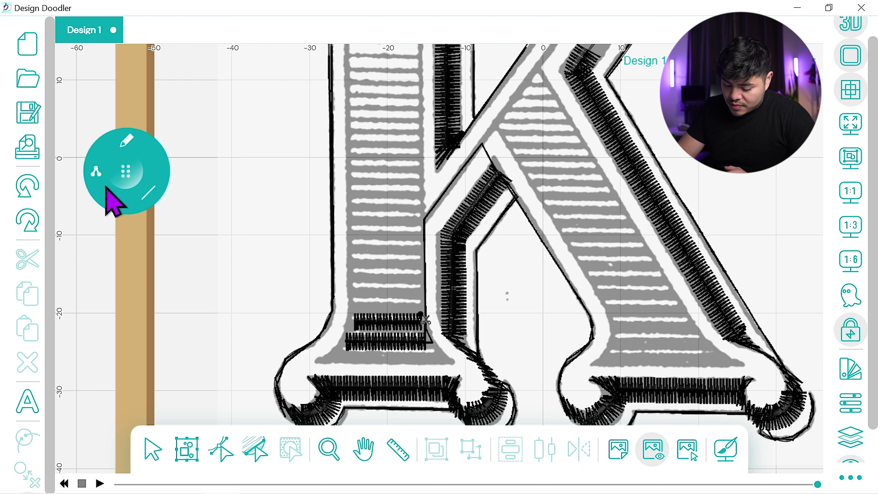
click(359, 298)
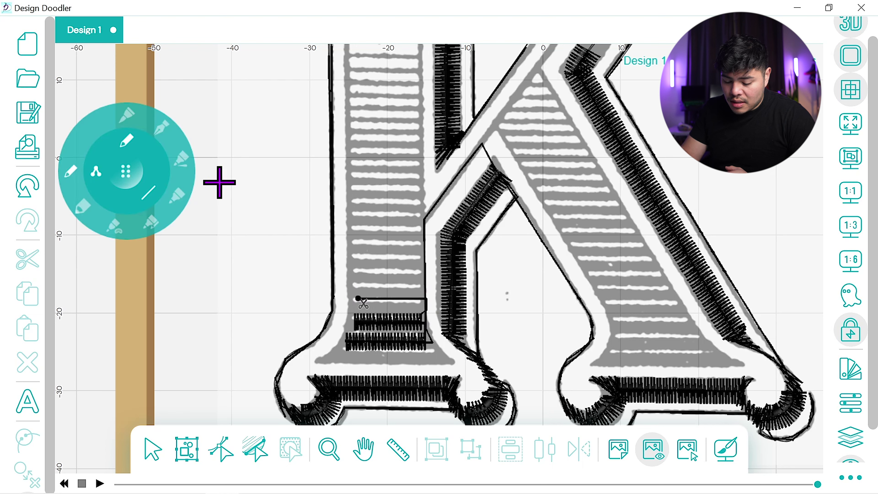
click(182, 196)
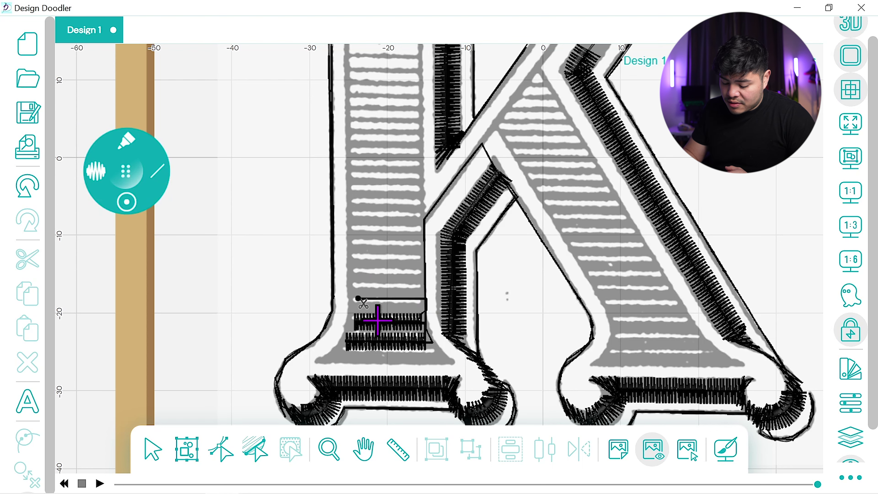
drag(358, 299, 419, 299)
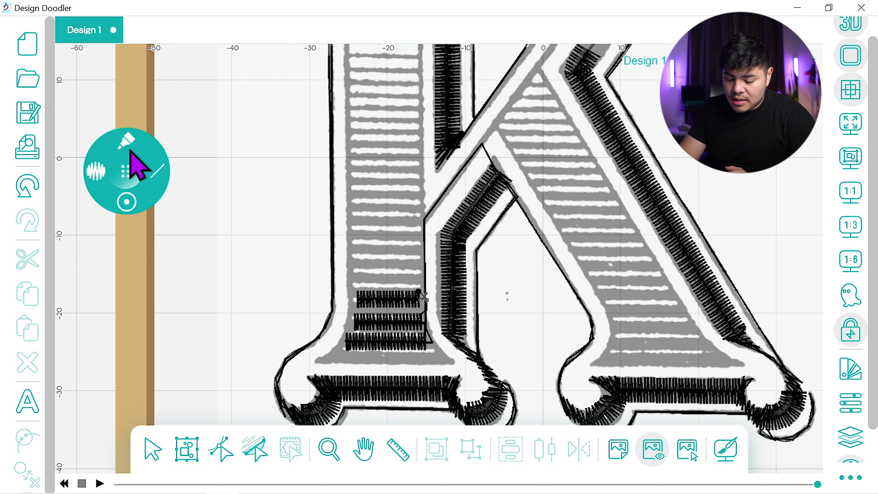
Add a fourth shading bar across the stem at about -15 vertically, using a straight pencil connector covered by a straight marker stroke
click(82, 175)
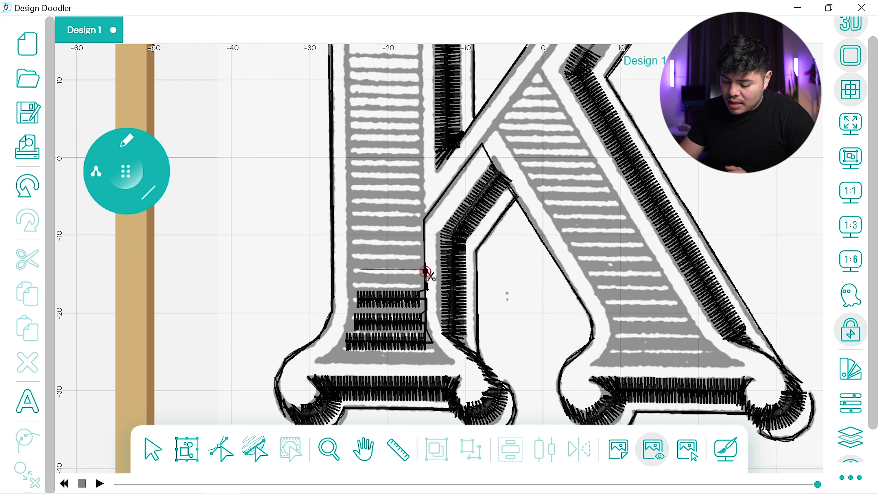
drag(425, 271, 359, 269)
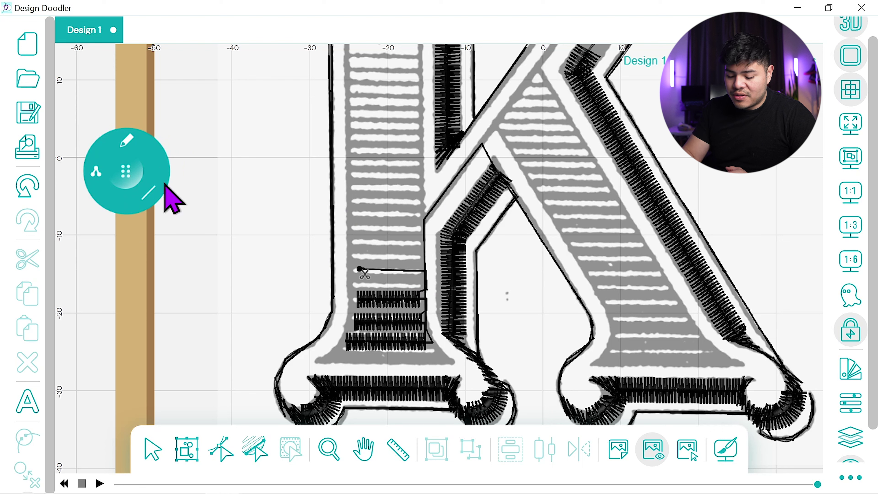
click(128, 147)
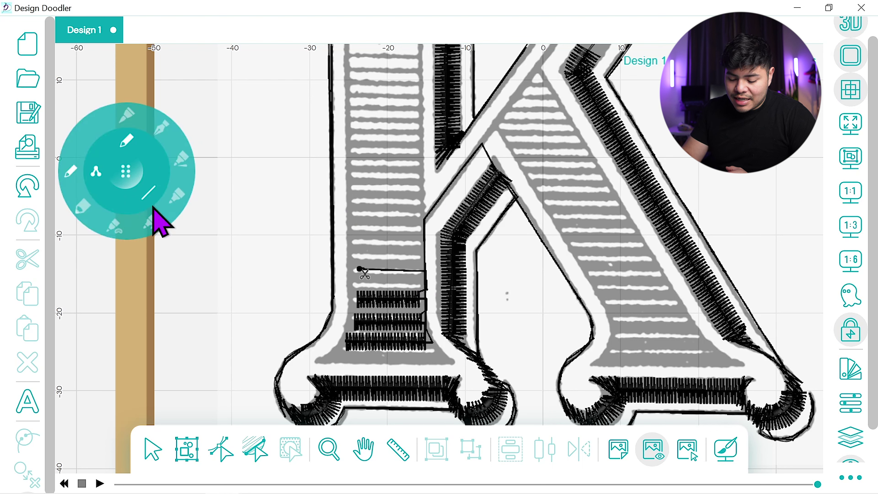
click(178, 194)
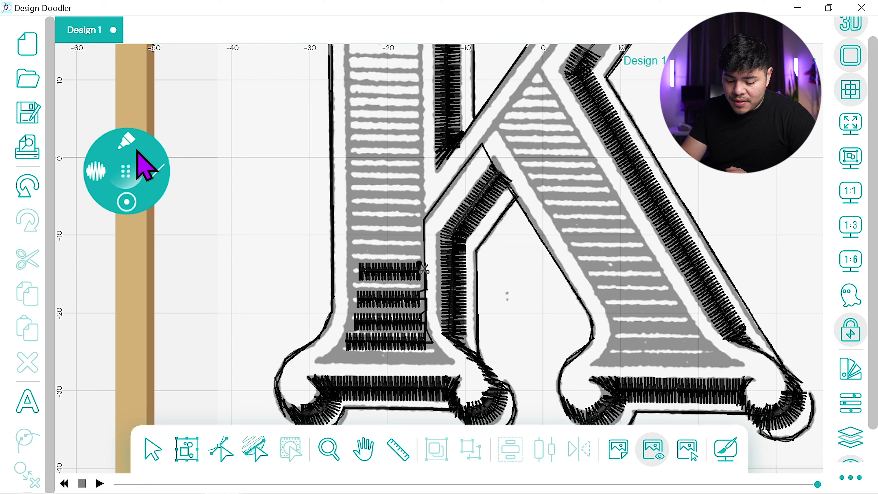
Add a fifth shading bar across the stem at about -11 vertically, using a straight pencil connector covered by a straight marker stroke
click(127, 139)
click(72, 176)
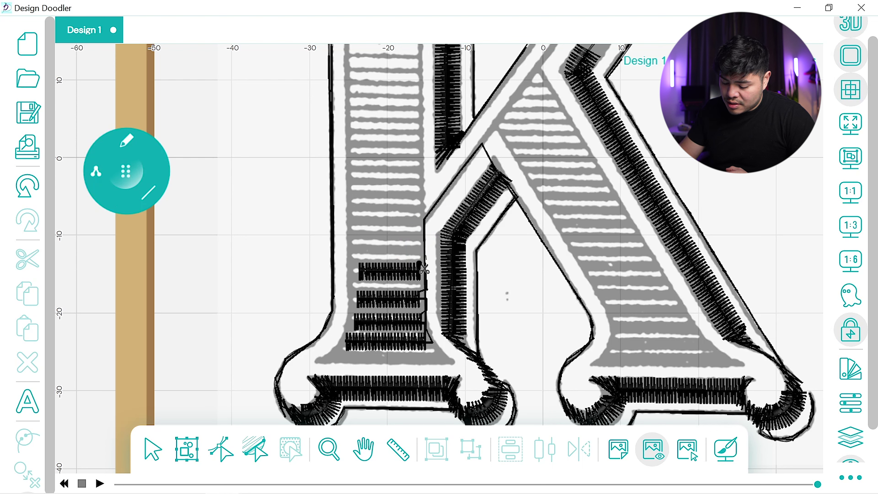
click(424, 242)
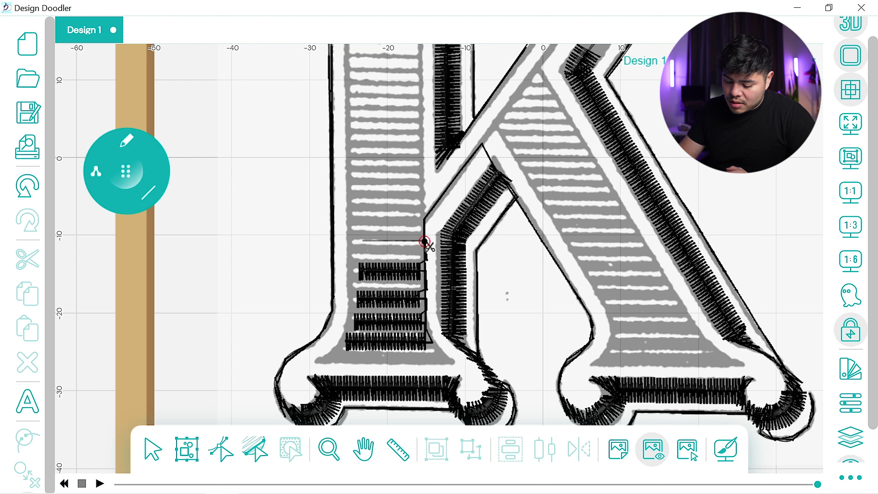
click(361, 241)
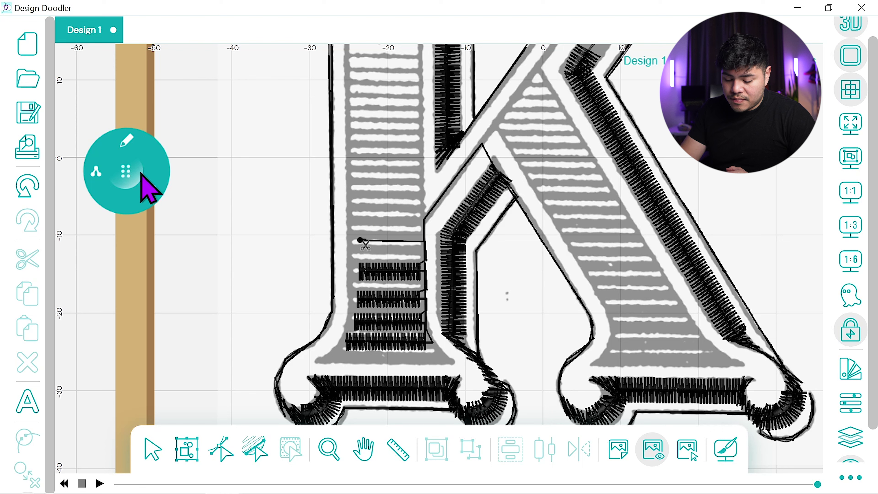
click(139, 142)
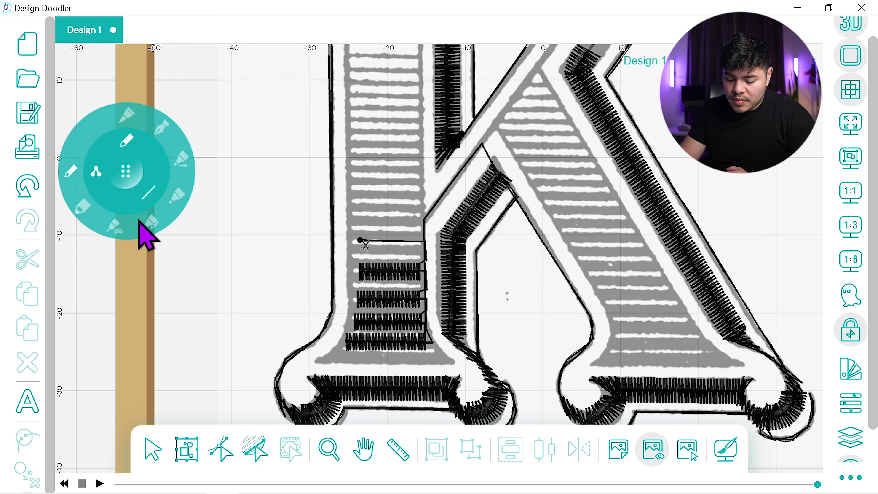
click(179, 201)
drag(360, 242, 417, 241)
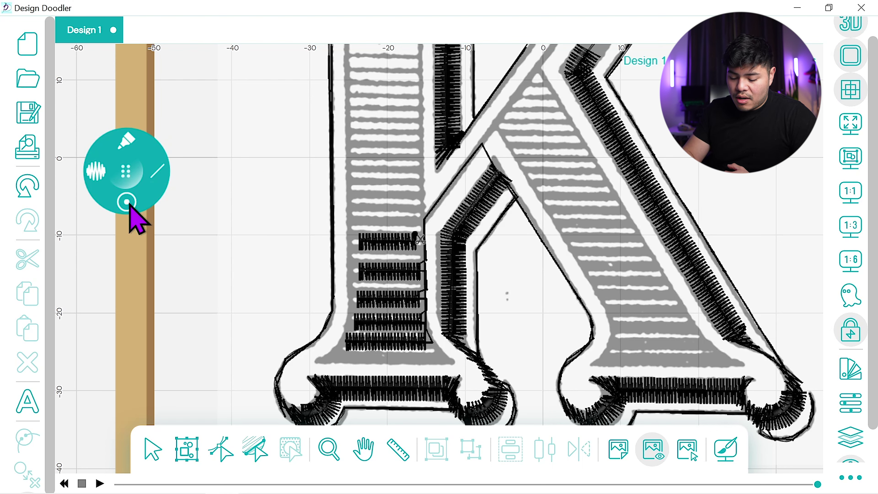
Add a sixth shading bar across the stem at about -7.5 vertically, using a straight pencil connector covered by a straight marker stroke
click(128, 202)
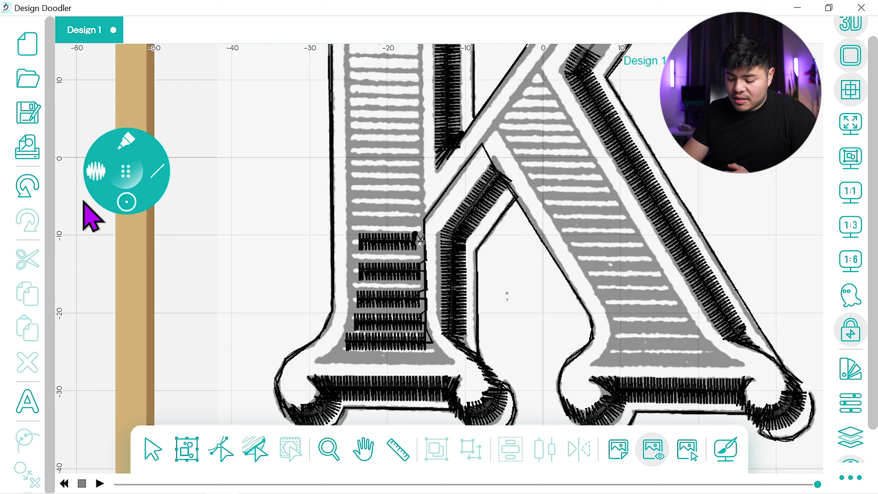
mouse_move(123, 137)
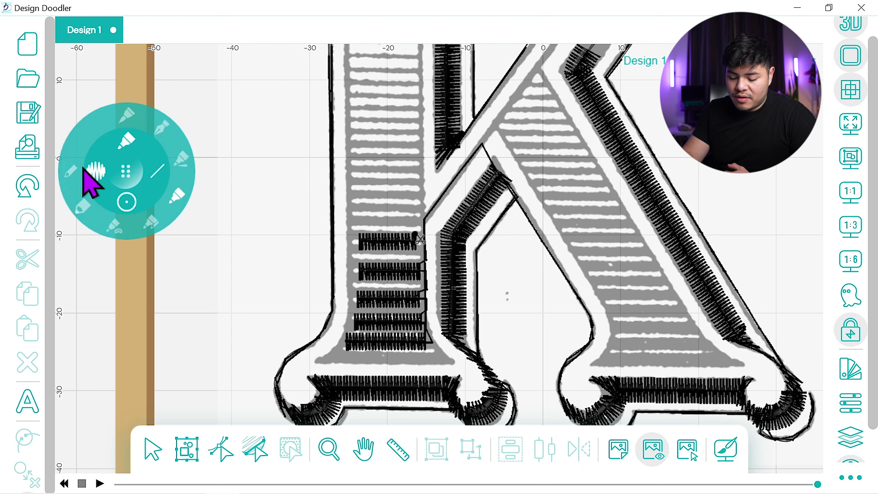
click(72, 170)
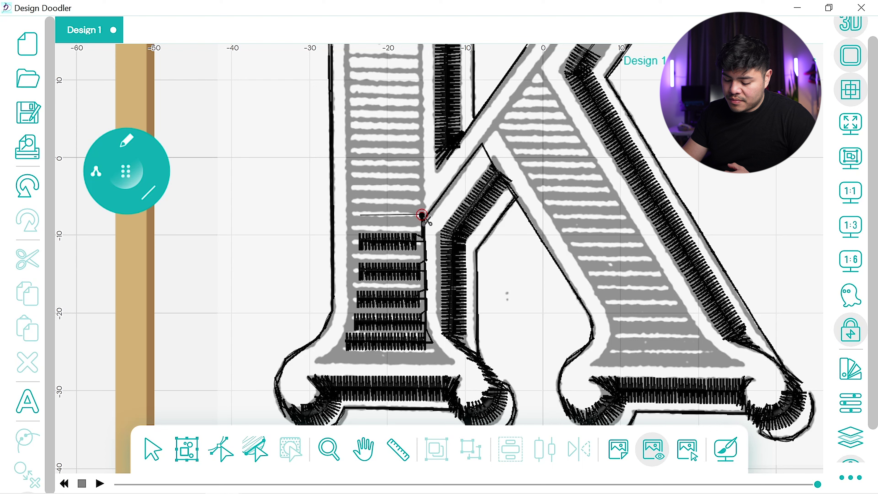
drag(360, 214, 361, 216)
mouse_move(129, 140)
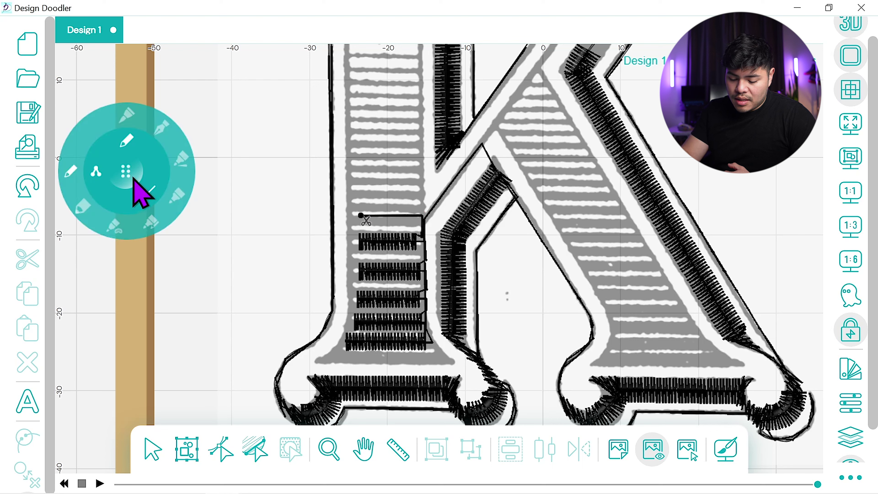
click(178, 198)
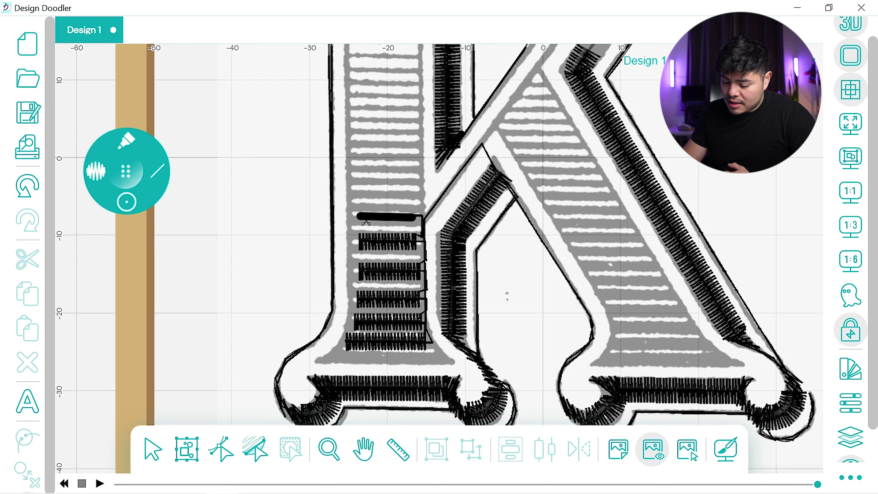
drag(415, 216, 416, 216)
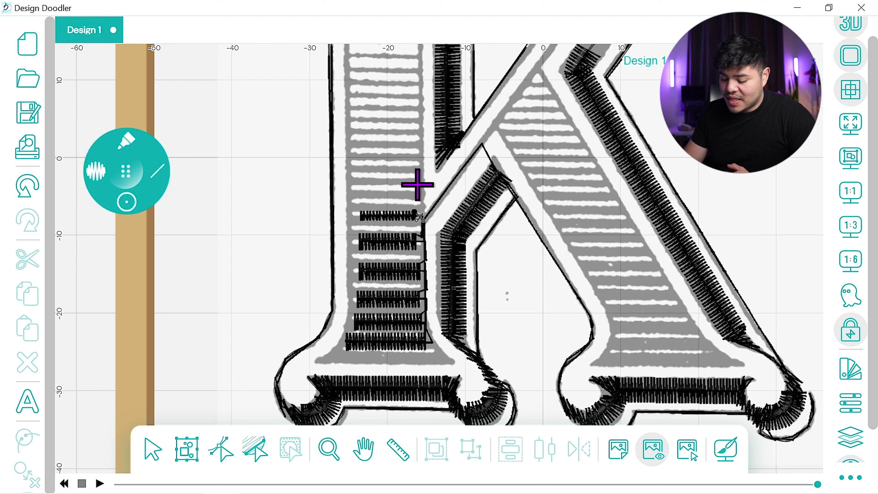
Add a seventh shading bar across the stem at about -5 vertically with a straight pencil connector and a straight marker stroke over it
mouse_move(167, 173)
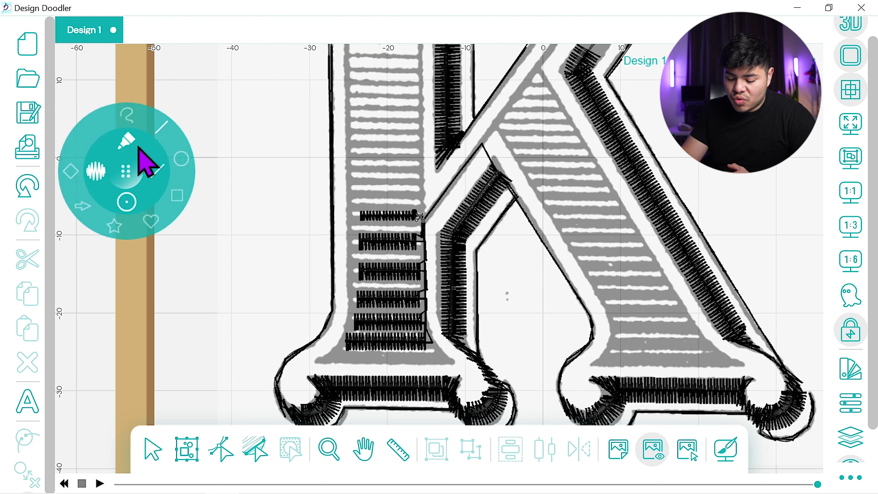
click(99, 162)
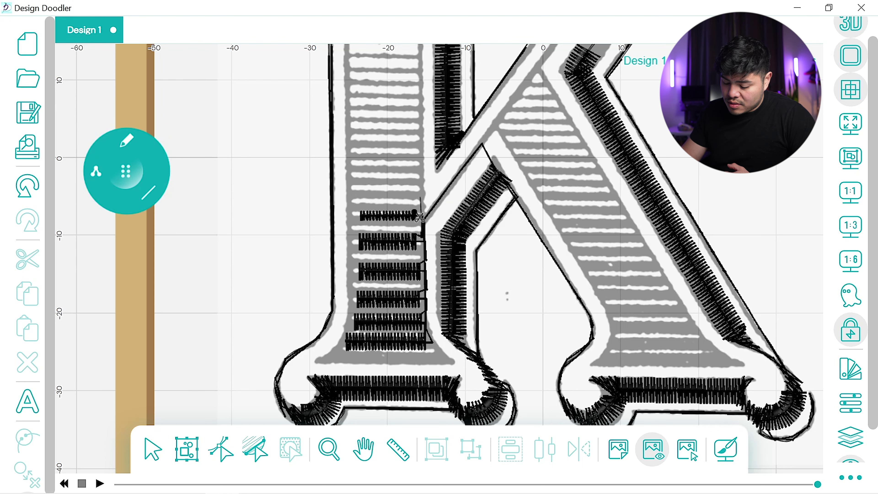
drag(362, 197, 361, 197)
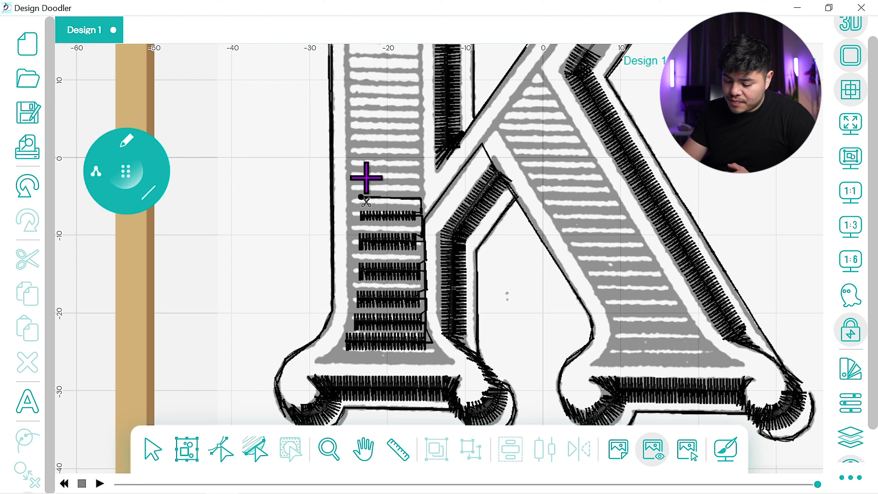
click(128, 144)
click(86, 202)
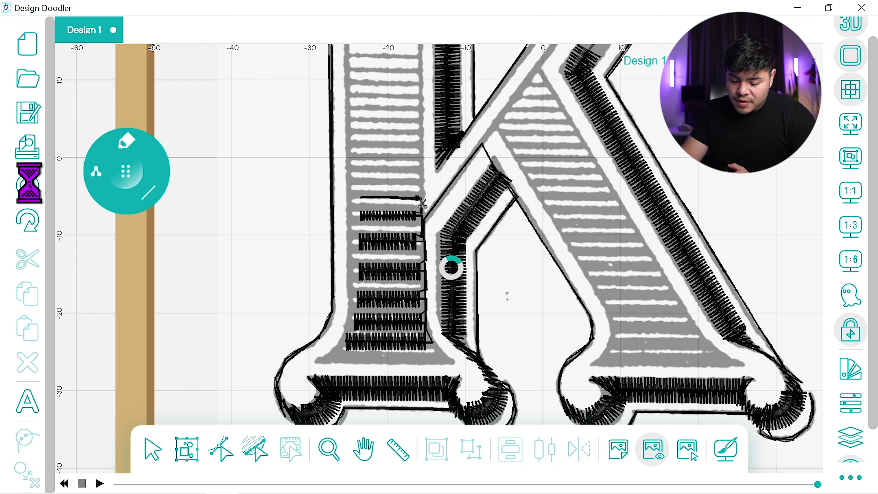
click(126, 142)
click(179, 197)
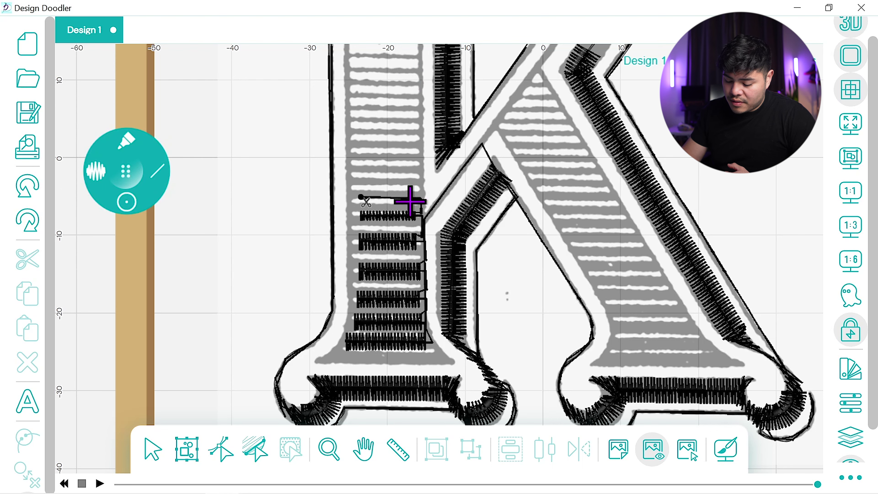
drag(360, 198, 418, 198)
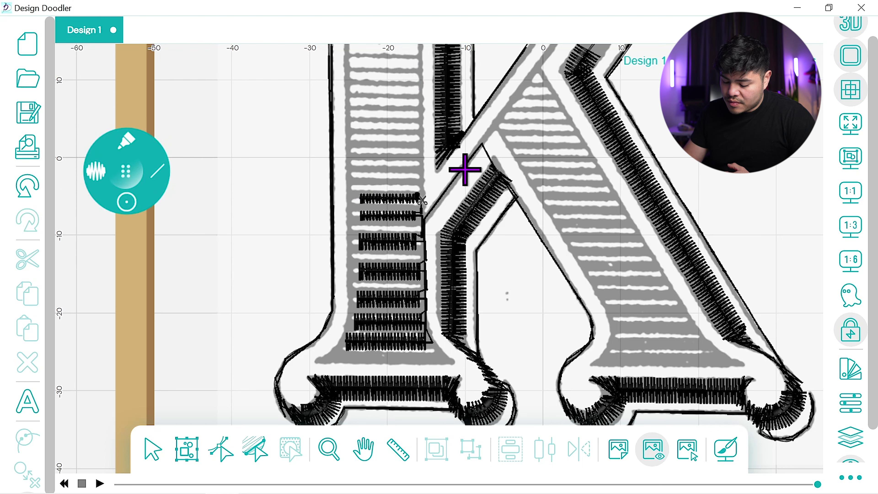
Pencil a straight connector to the stem's eighth shading band at about -3 vertically and cover it with a straight marker bar
click(135, 144)
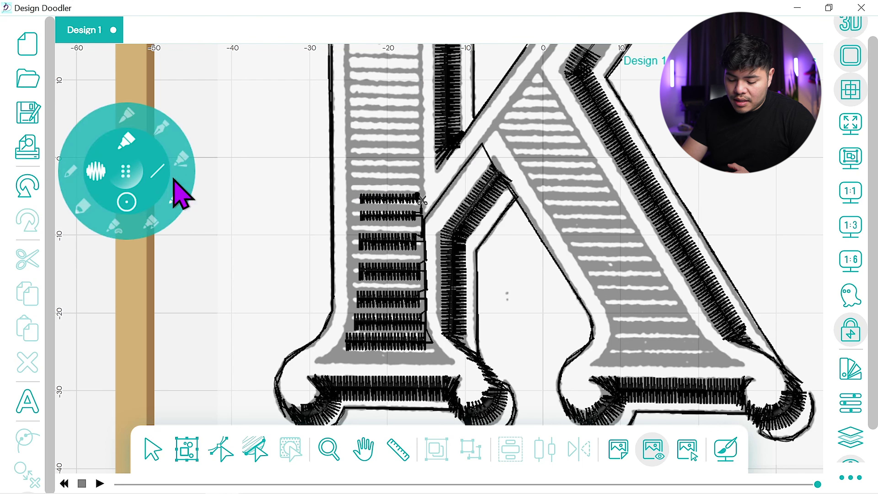
click(71, 171)
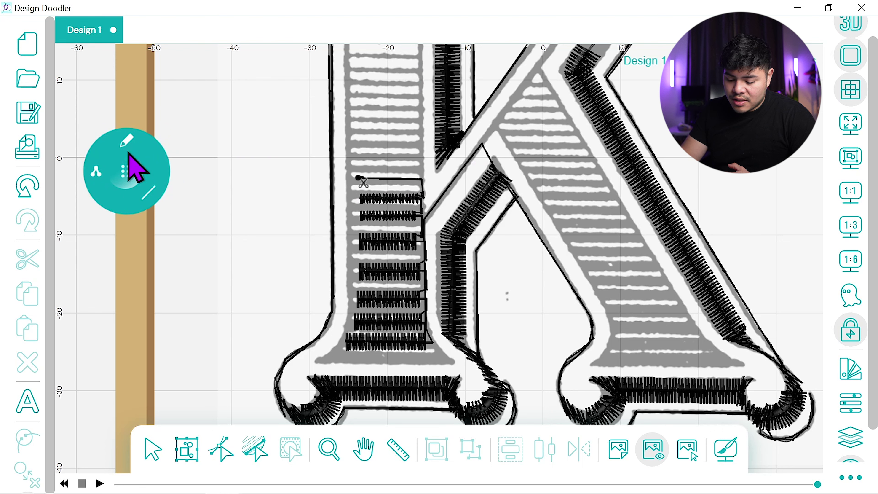
click(127, 141)
click(180, 198)
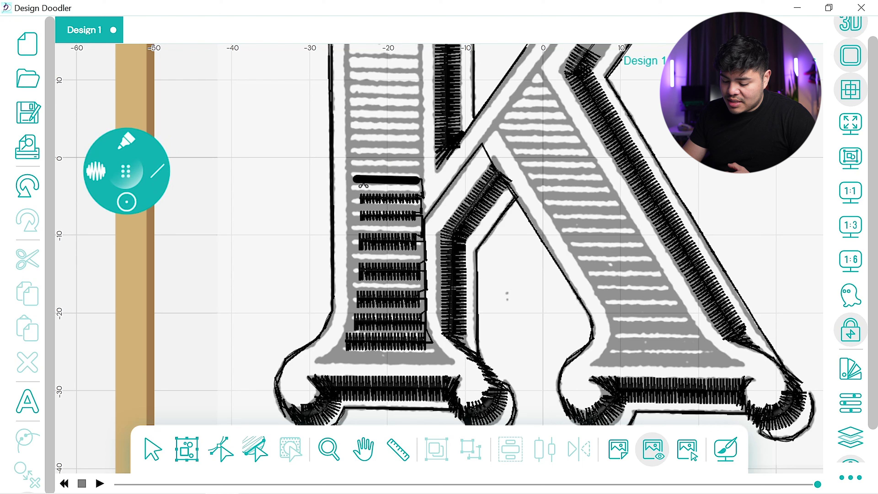
drag(416, 181, 415, 177)
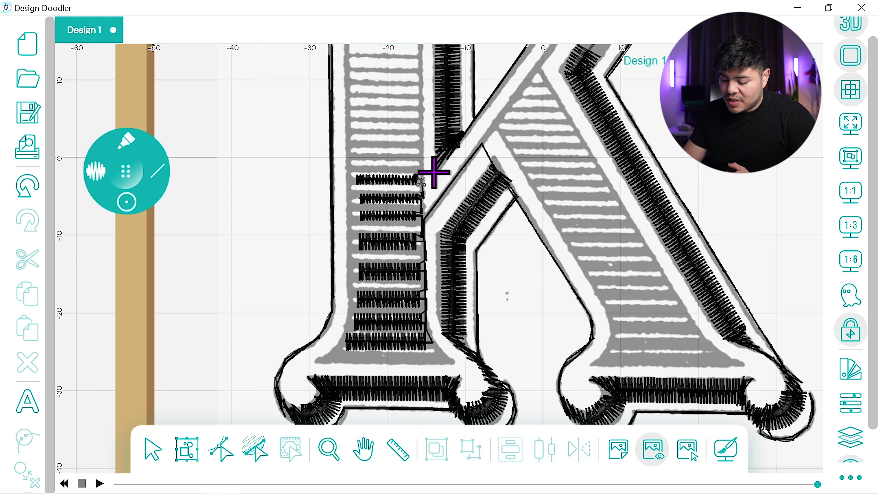
Pencil a straight connector to the ninth stem band at about -1 vertically and cover it with a thinner straight marker bar
click(133, 139)
click(79, 165)
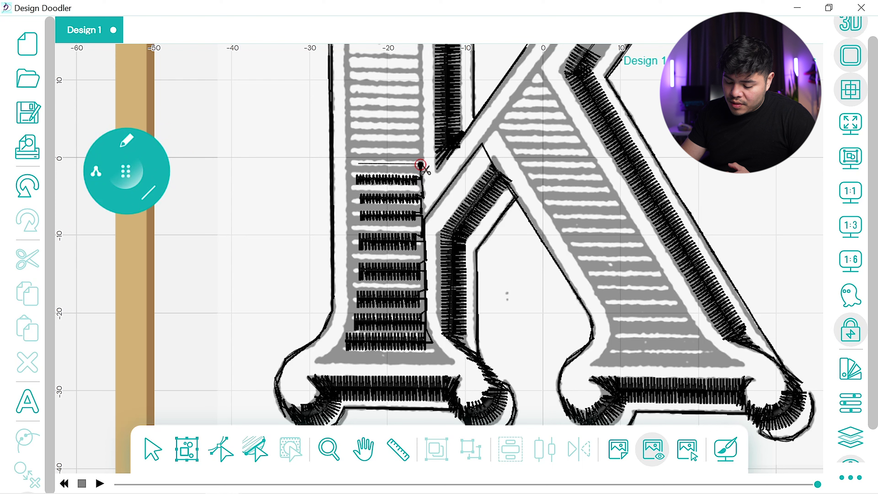
click(127, 142)
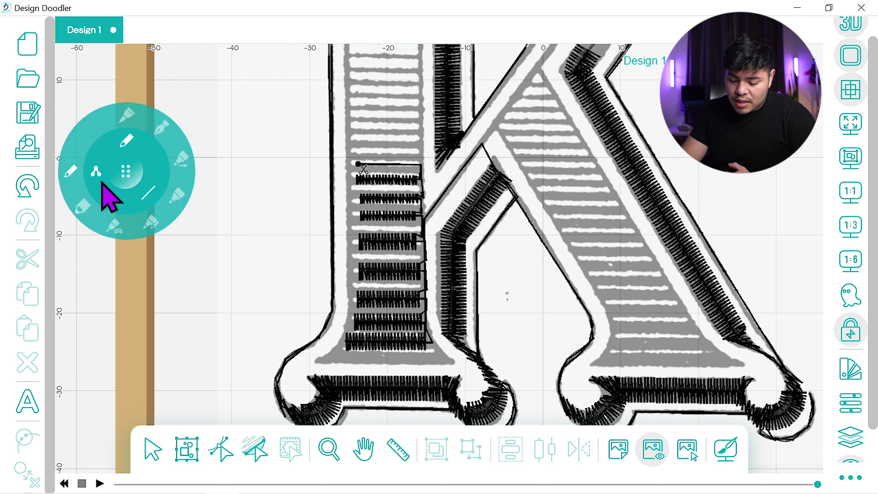
click(118, 224)
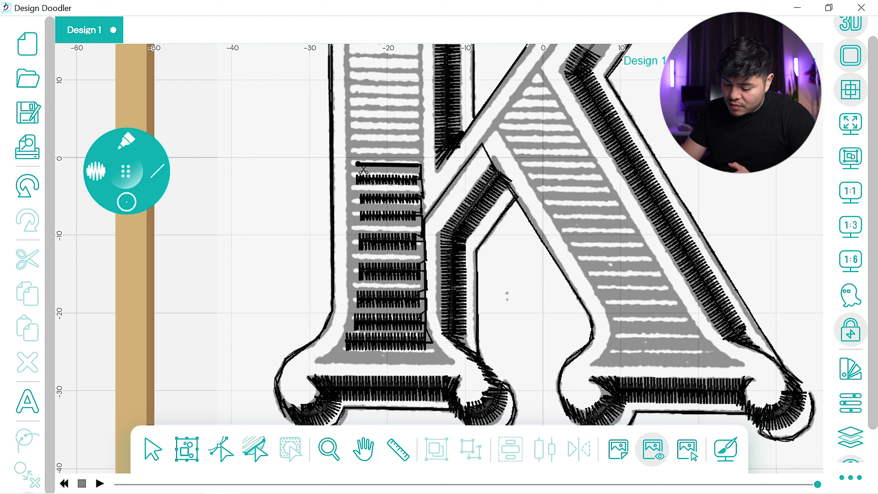
drag(419, 165, 420, 165)
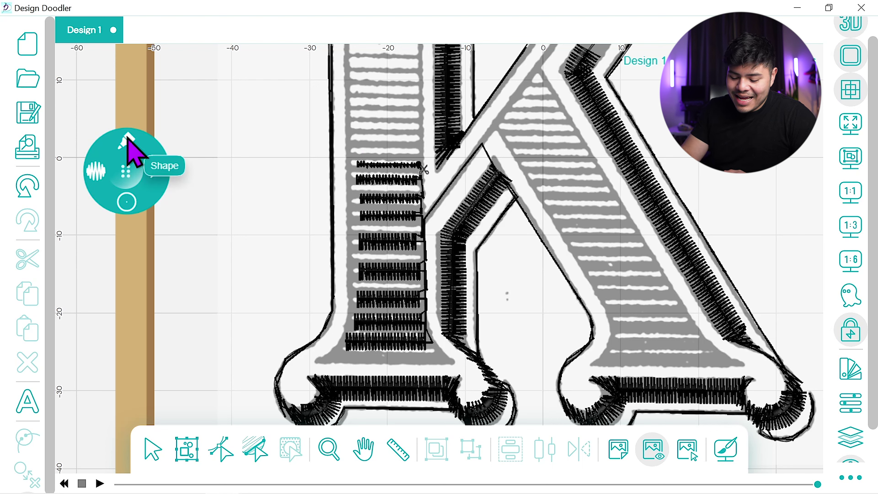
Add a tenth, thin shading bar across the stem at about 1 vertically, using a straight pencil connector and a marker stroke
click(70, 167)
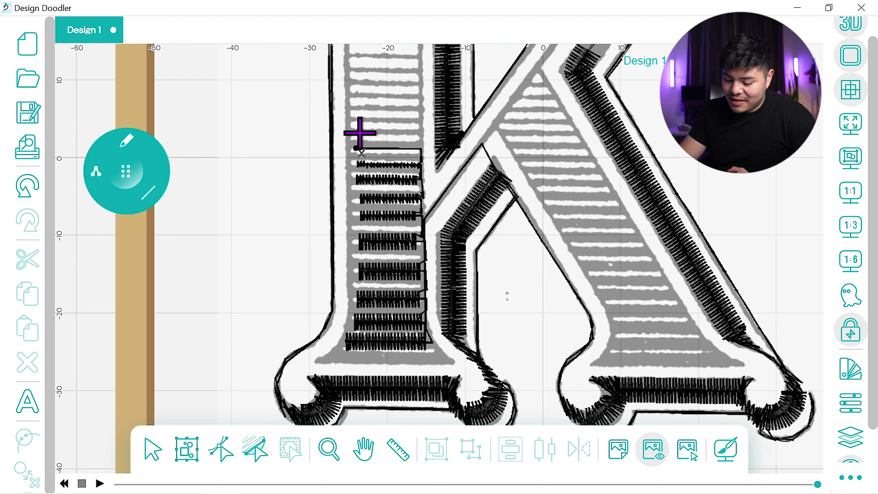
click(126, 143)
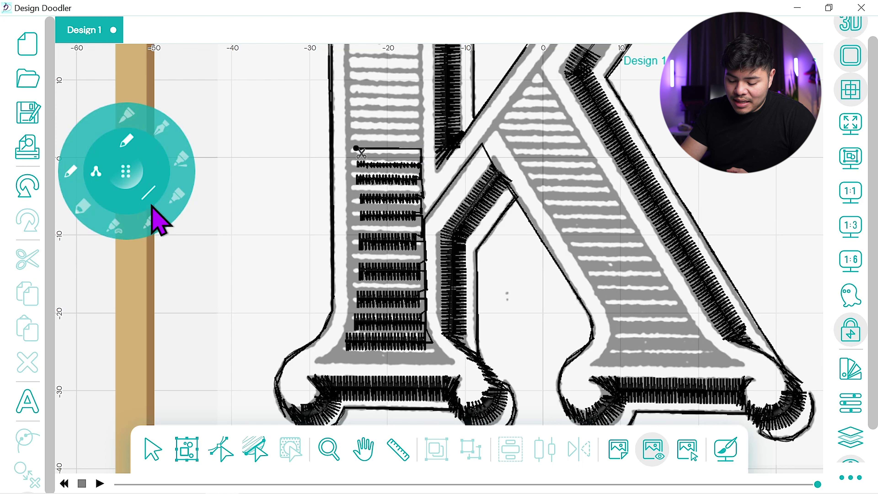
click(177, 196)
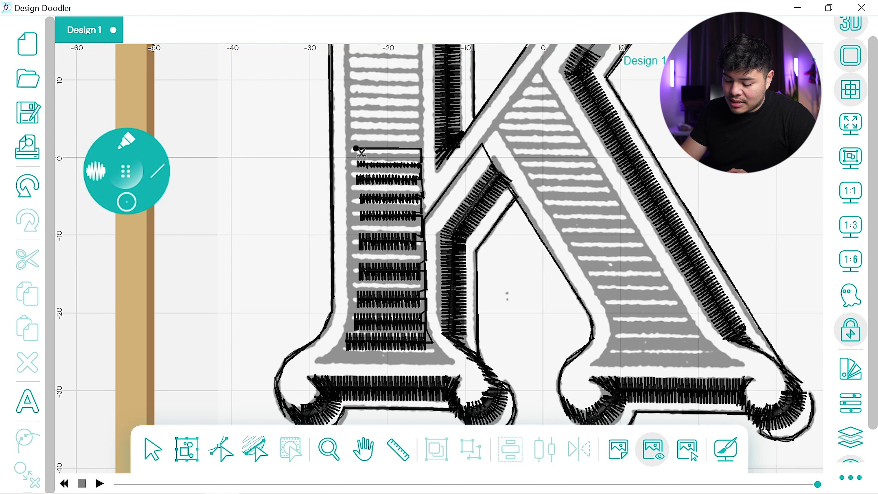
mouse_move(356, 148)
mouse_down()
mouse_move(419, 150)
mouse_move(397, 311)
mouse_move(371, 117)
mouse_up()
With straight pencil lines only, connect up from the tenth bar and trace the stem band at about 3 vertically, across and back
click(363, 449)
drag(427, 117, 422, 337)
click(840, 27)
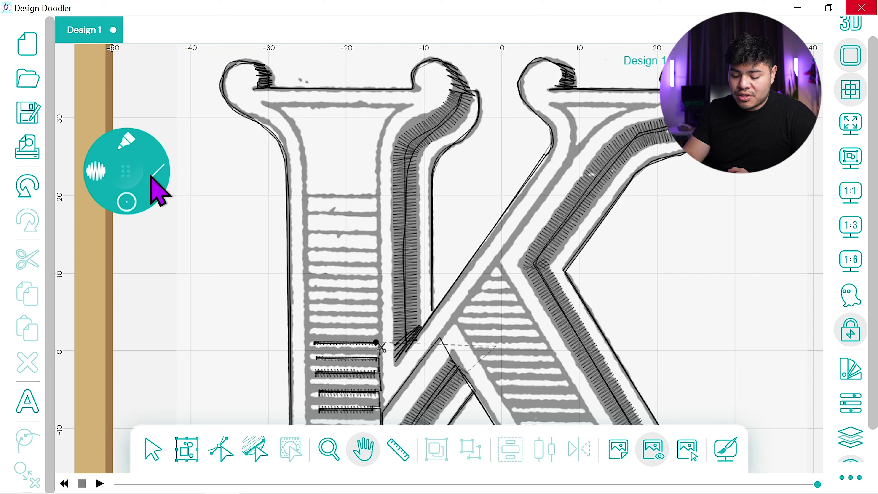
click(151, 176)
click(128, 141)
click(80, 164)
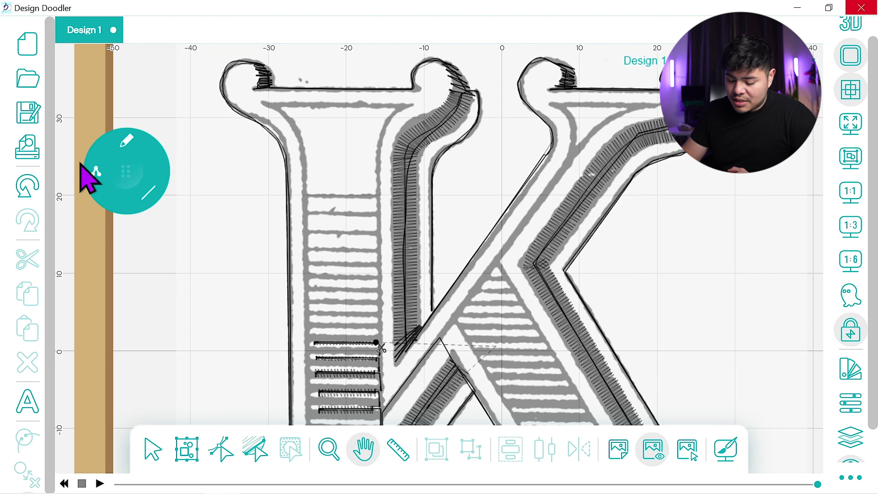
drag(379, 326, 379, 324)
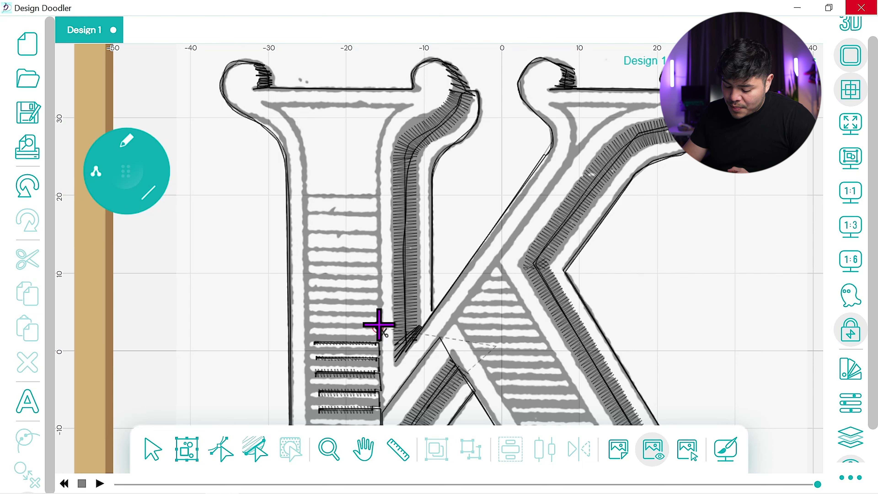
click(314, 325)
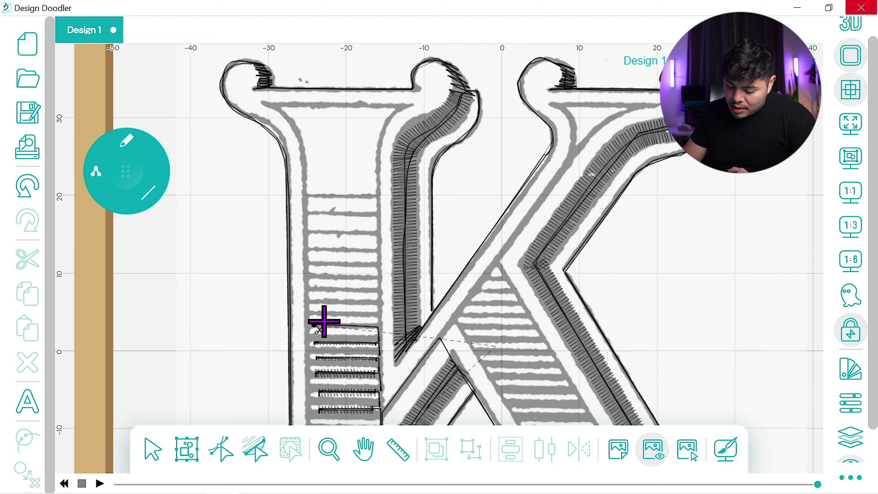
click(377, 325)
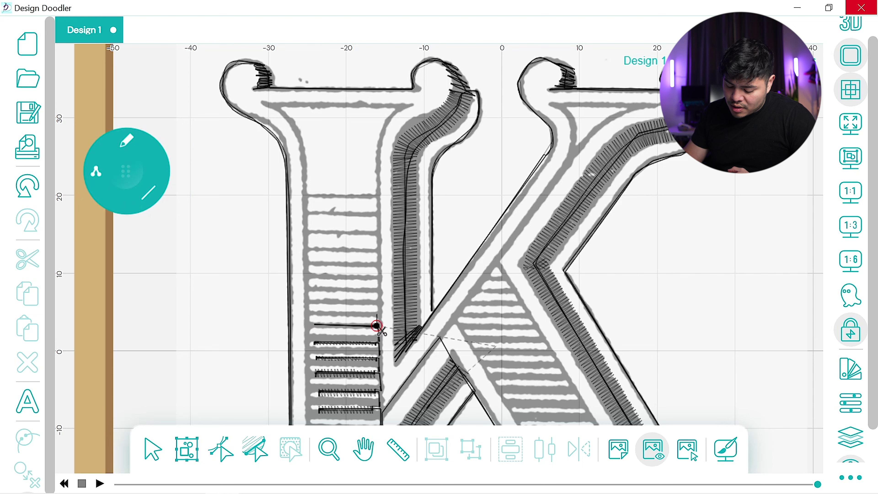
Continue the connected pencil lines, tracing the stem bands at about 5 and 7 vertically across and back
click(314, 310)
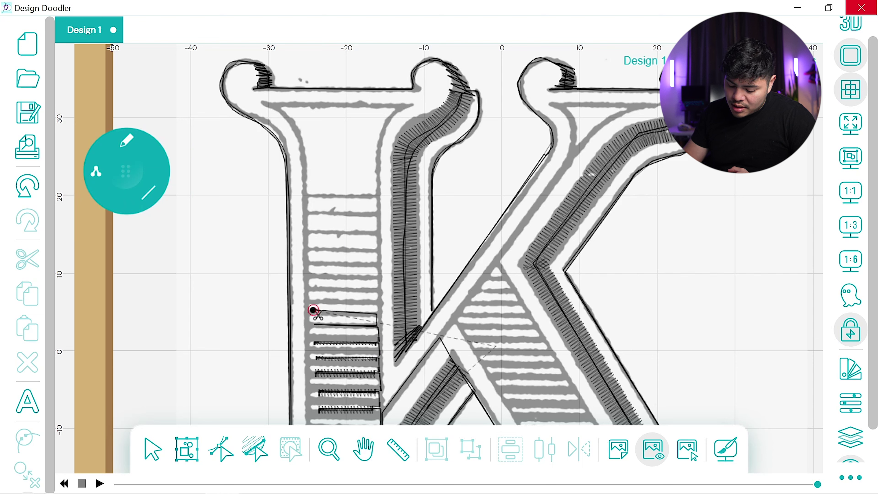
click(378, 310)
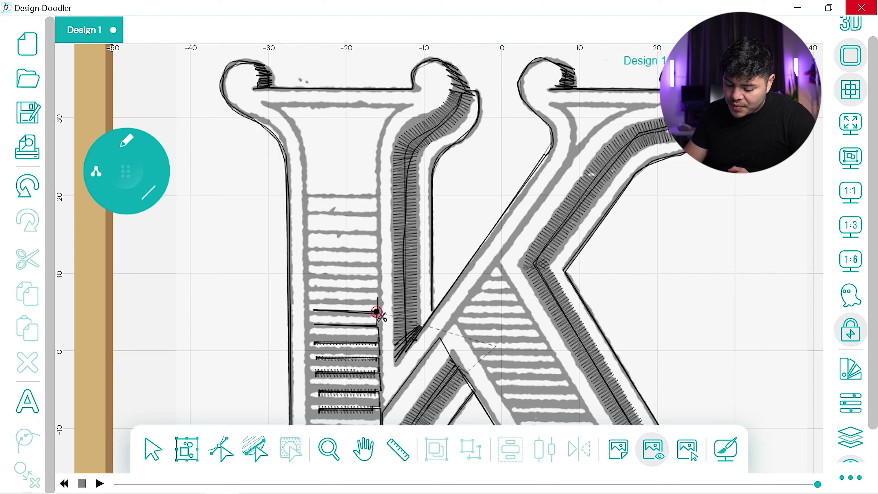
click(314, 292)
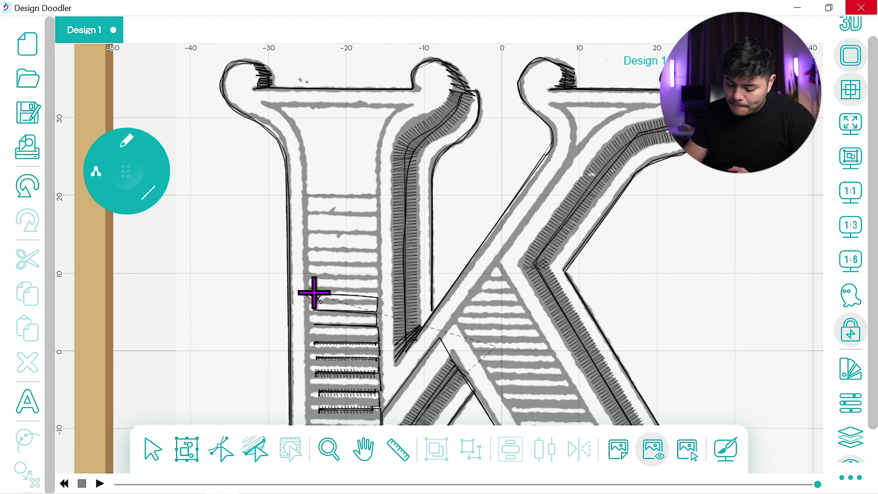
click(376, 297)
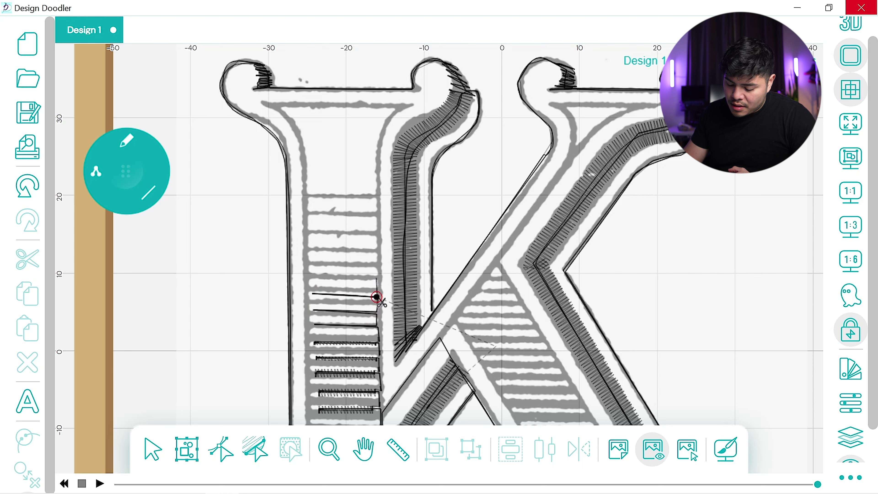
Continue the connected straight pencil lines up the stem, tracing the bands at about 10 and 12 vertically across and back
click(377, 279)
click(312, 275)
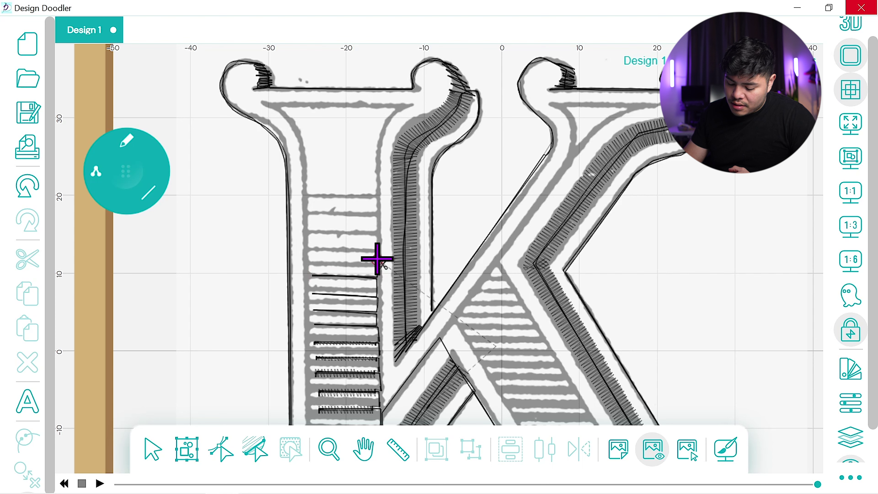
click(312, 257)
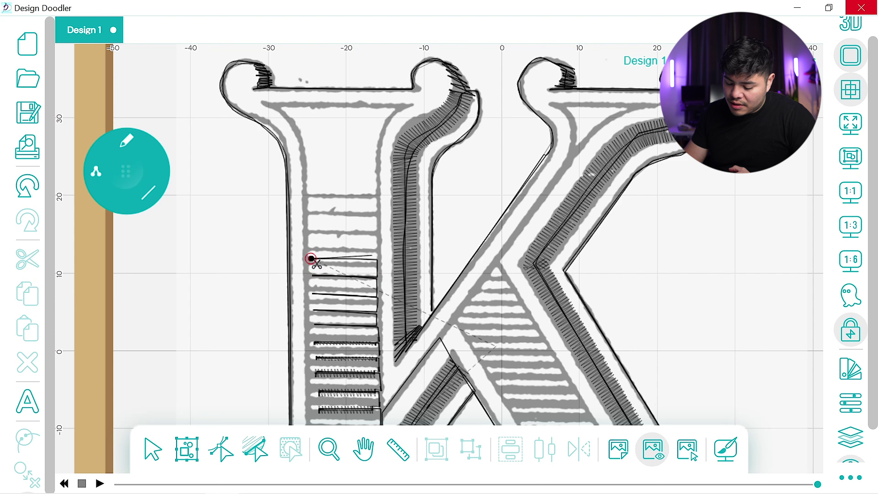
click(378, 259)
Trace the remaining stem bands at about 15, 18 and 20 vertically across and back with connected straight pencil lines
click(376, 235)
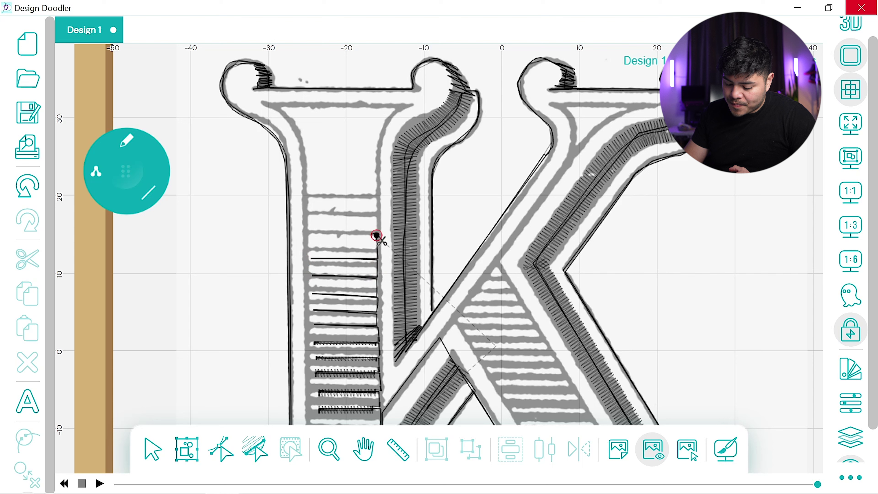
click(309, 234)
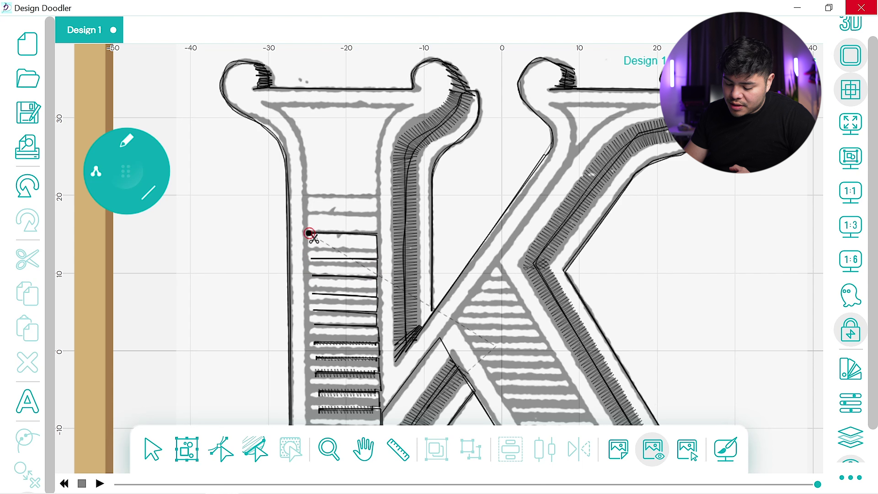
click(377, 233)
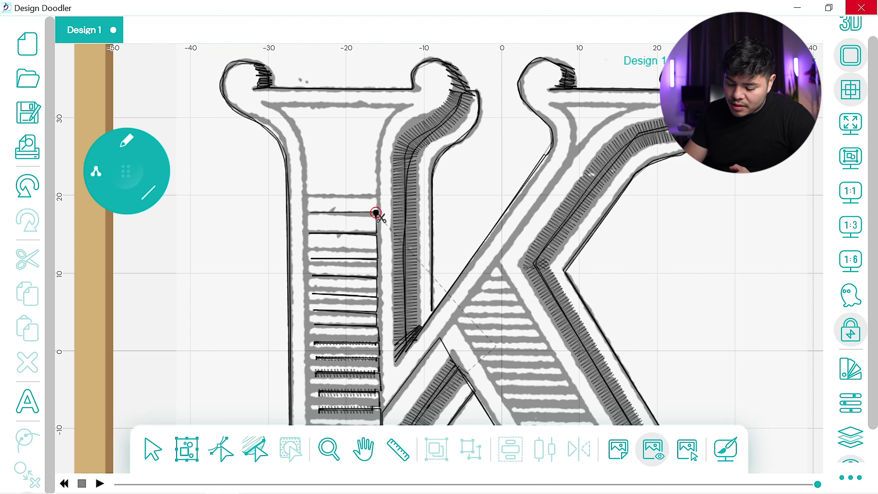
click(308, 211)
click(377, 212)
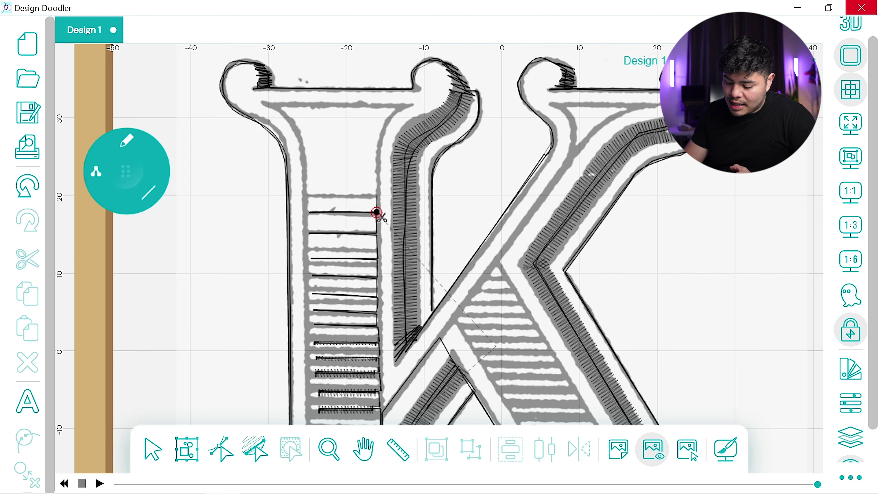
click(309, 195)
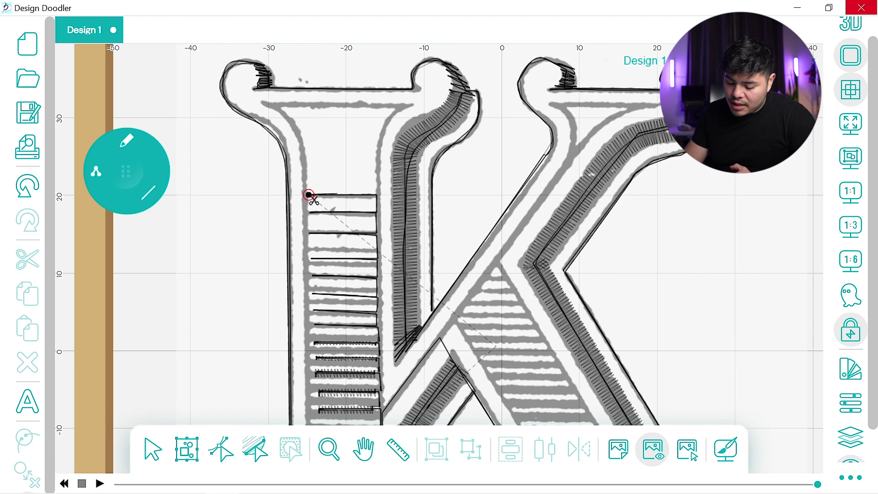
click(376, 194)
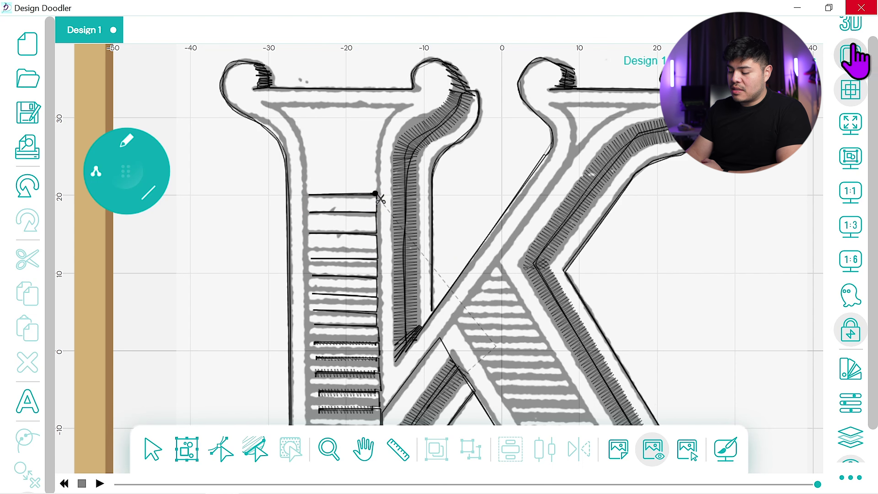
Preview the stitches in 3D, then pencil the stem's inner outline from the top band up, across at about 31 vertically, and down to about 20
click(850, 155)
click(851, 191)
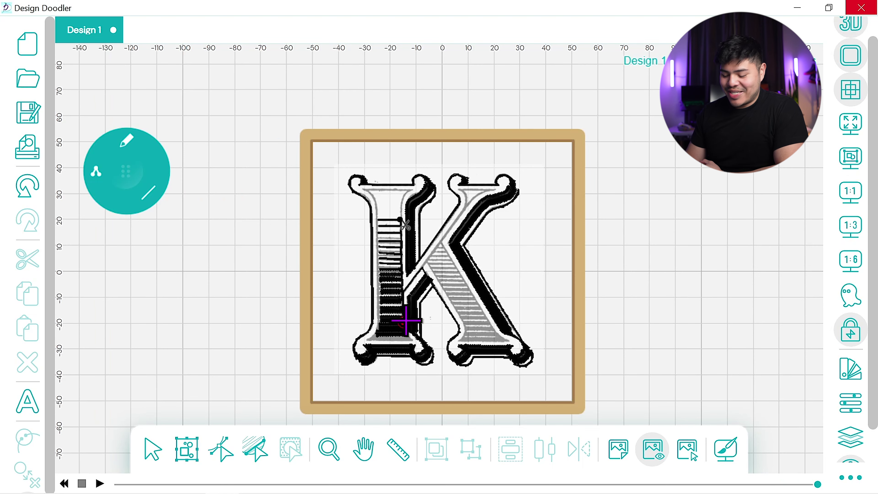
click(851, 225)
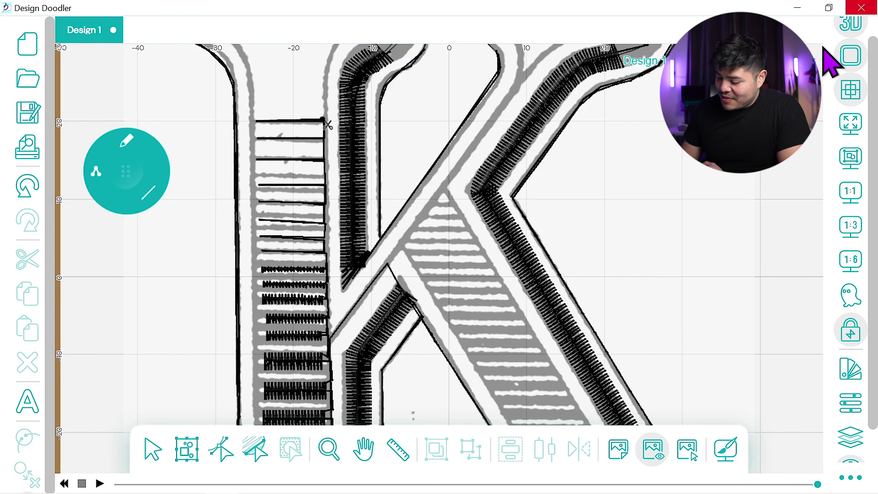
click(836, 45)
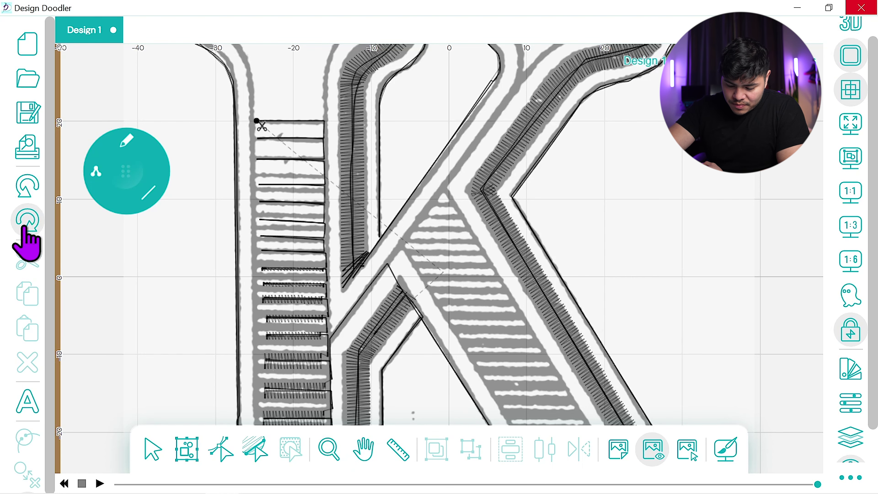
drag(346, 88, 396, 279)
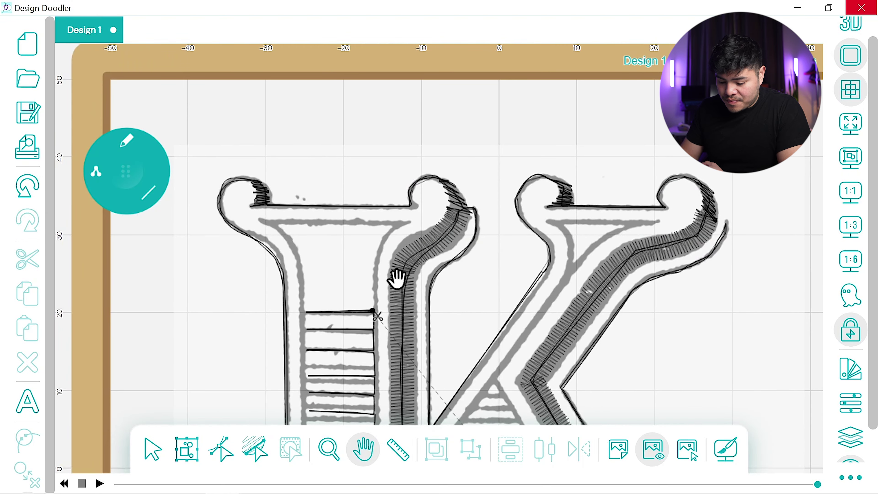
click(125, 171)
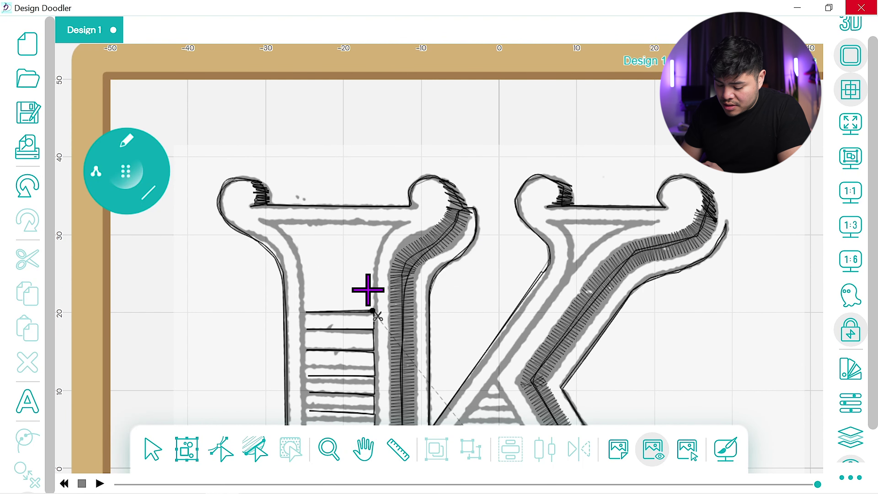
click(372, 310)
click(378, 257)
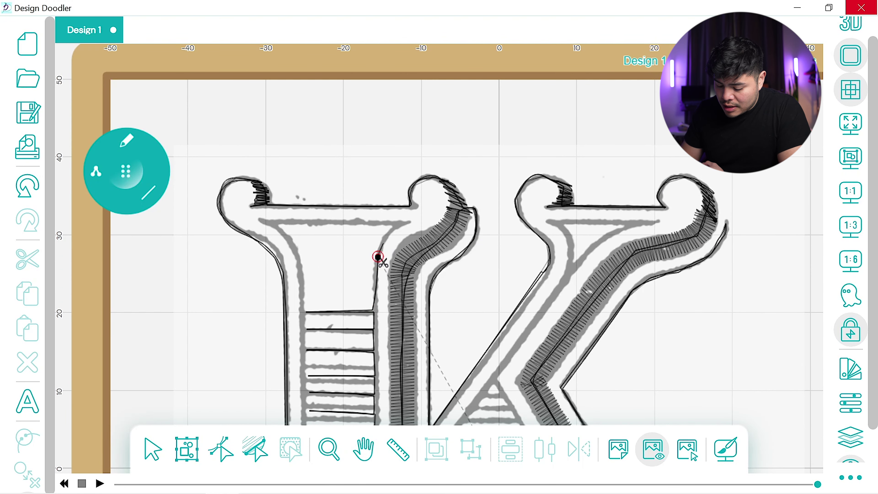
drag(383, 244, 404, 228)
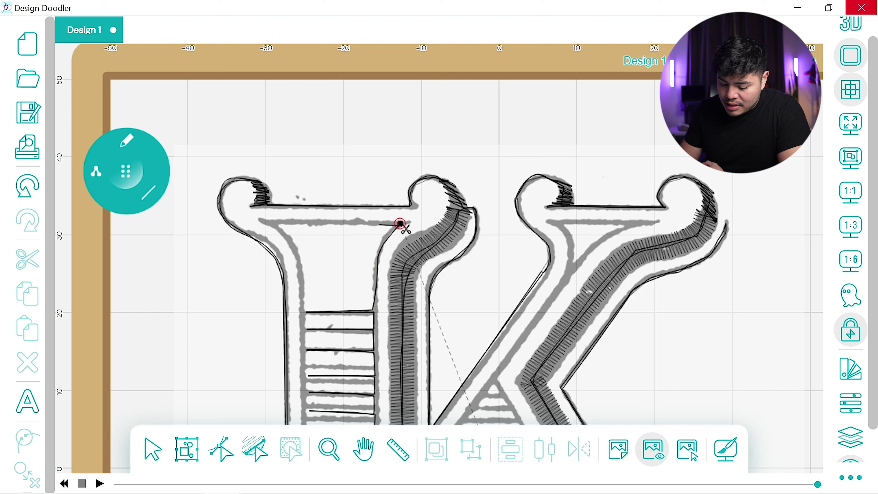
drag(270, 220, 303, 311)
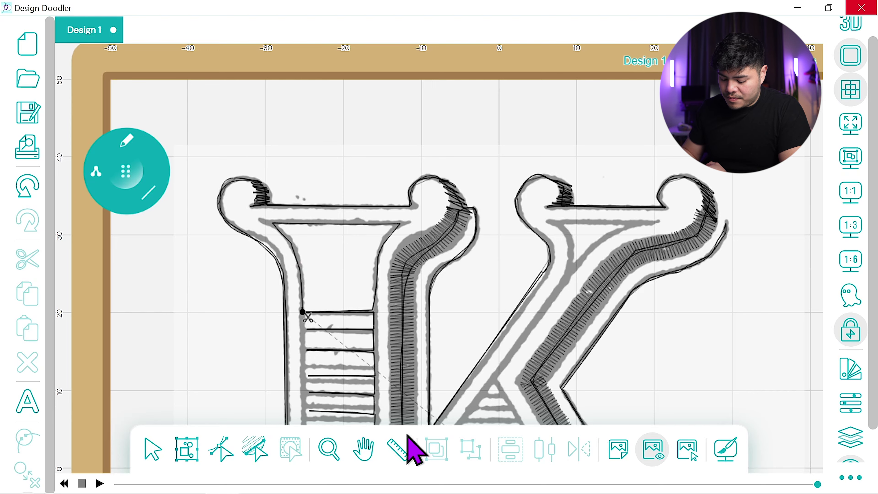
Pencil a straight line down the stem interior's left edge from about 20 to about -22 vertically
drag(323, 405, 317, 190)
click(144, 169)
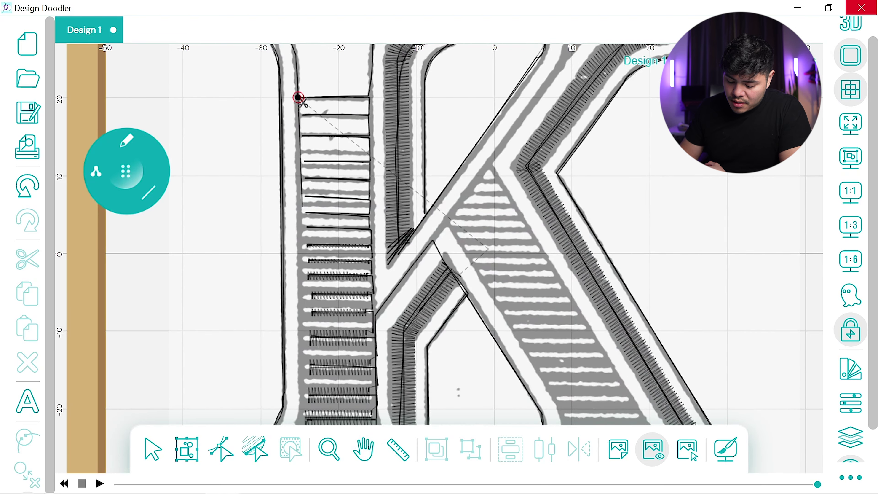
drag(298, 98, 303, 422)
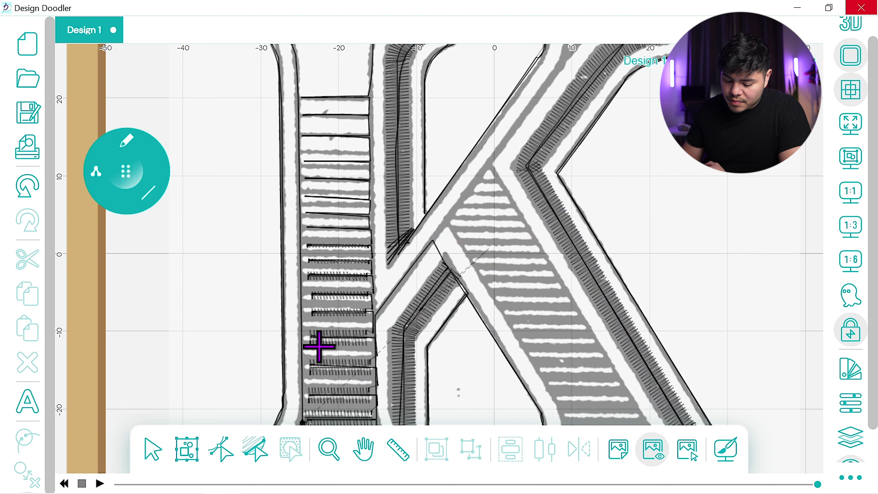
Pencil the flared base of the stem interior with straight lines, running down the left slant, across at about -26 vertically, and along the right slant
click(363, 448)
drag(388, 421, 453, 278)
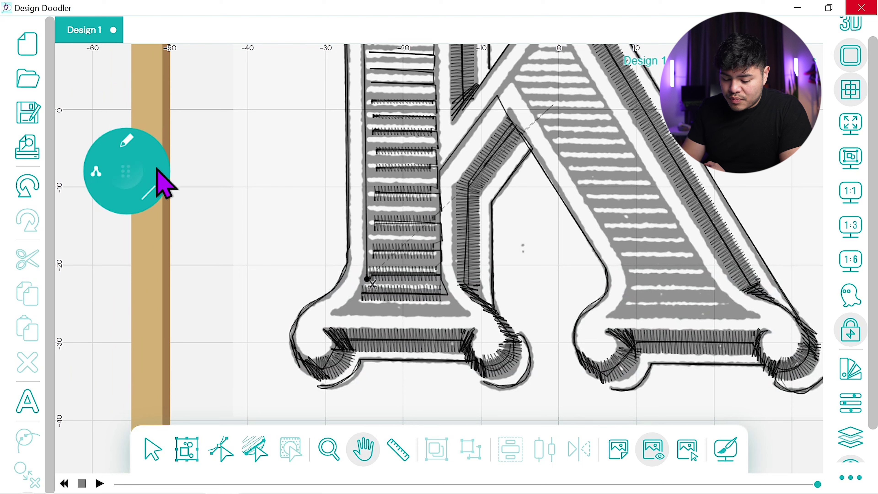
click(149, 193)
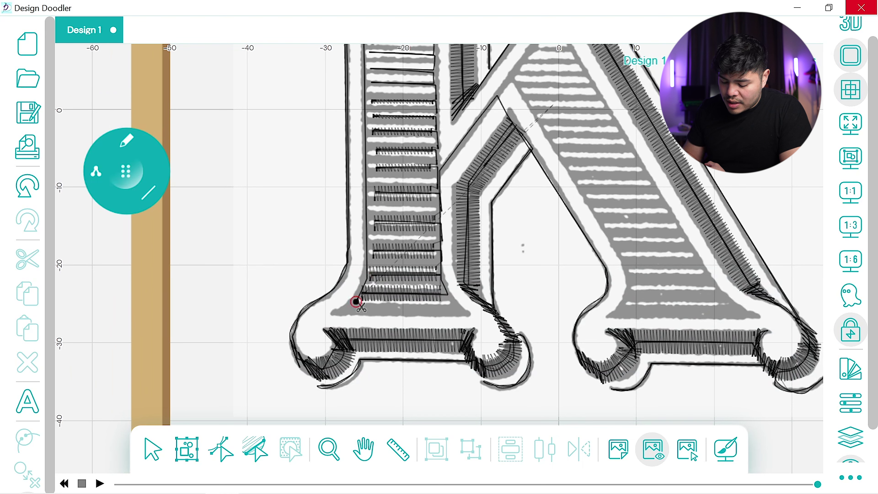
drag(466, 311, 447, 300)
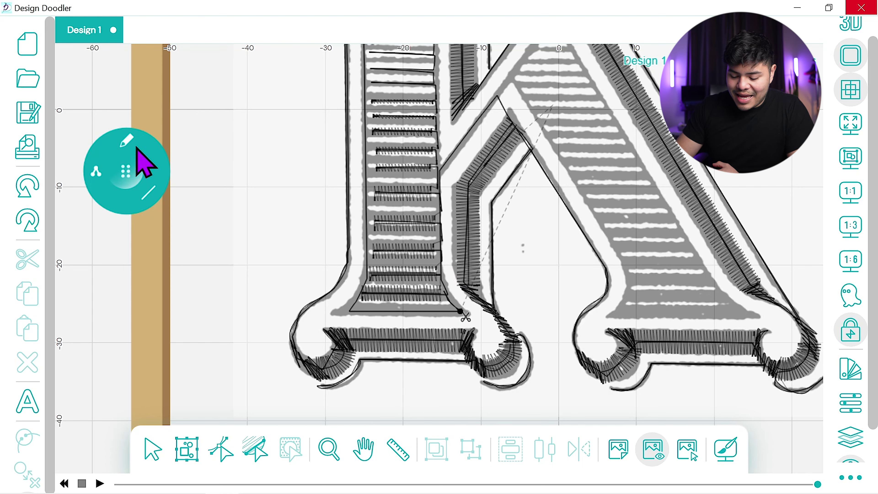
Shade the right corner of the stem interior's flared base with short freehand pencil strokes
click(147, 188)
click(126, 120)
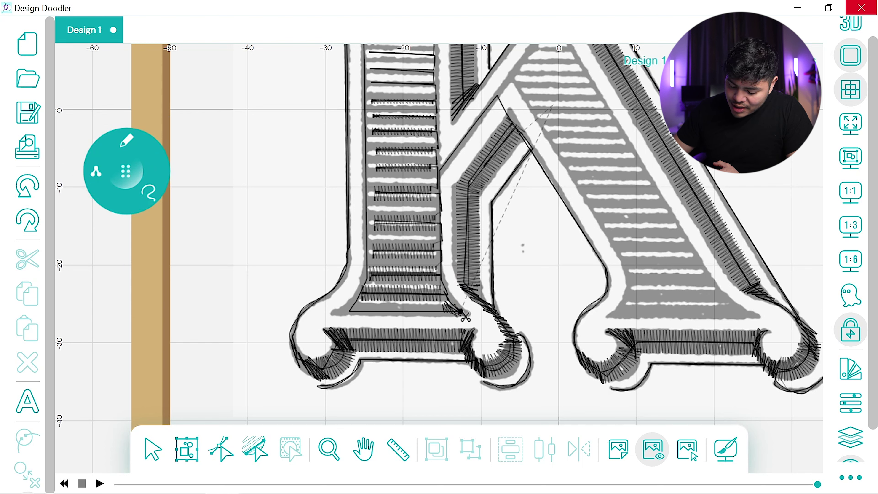
drag(462, 312, 445, 306)
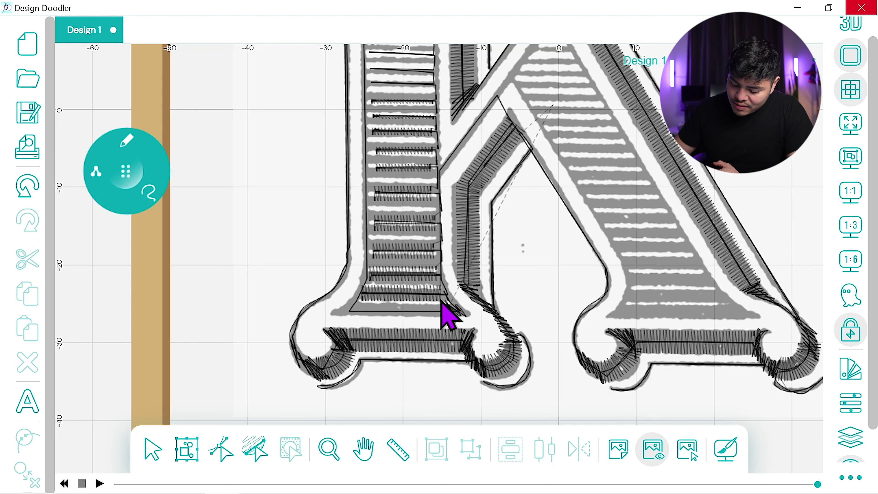
Cover the stem interior's flared base at about -26 vertically with a thicker marker bar, using a straight stroke instead of a freehand one
click(124, 152)
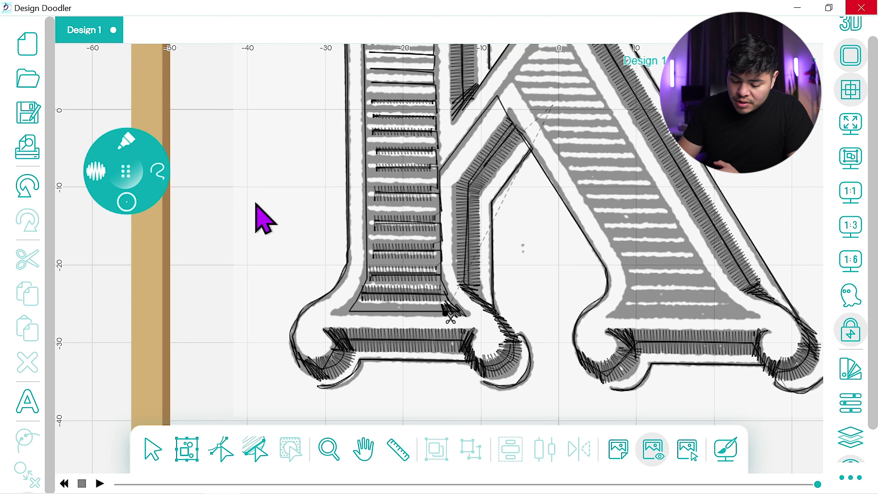
click(120, 196)
click(132, 232)
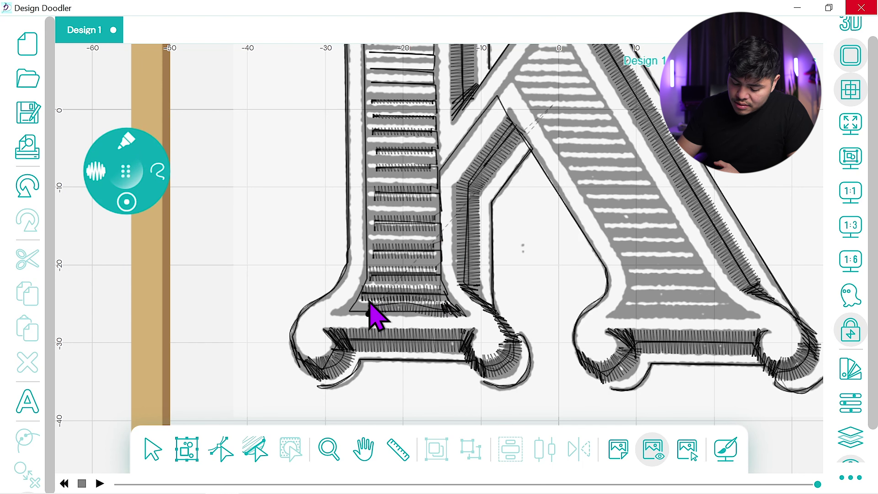
click(152, 177)
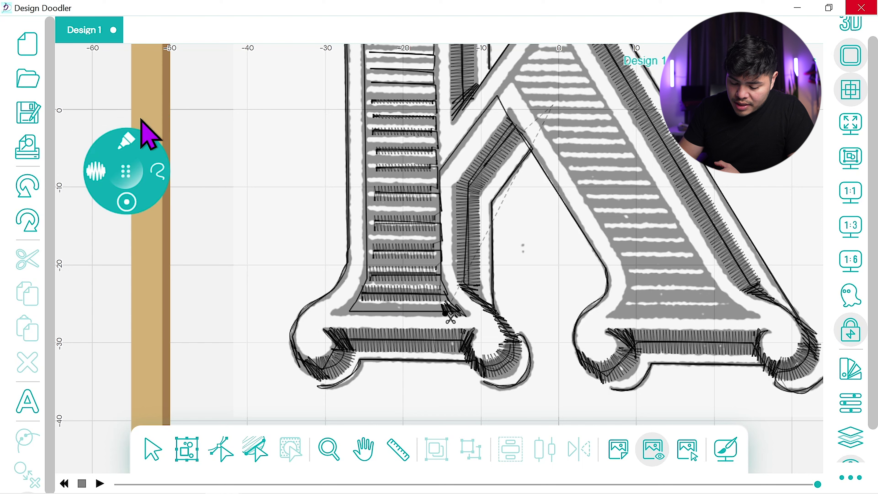
drag(446, 311, 360, 307)
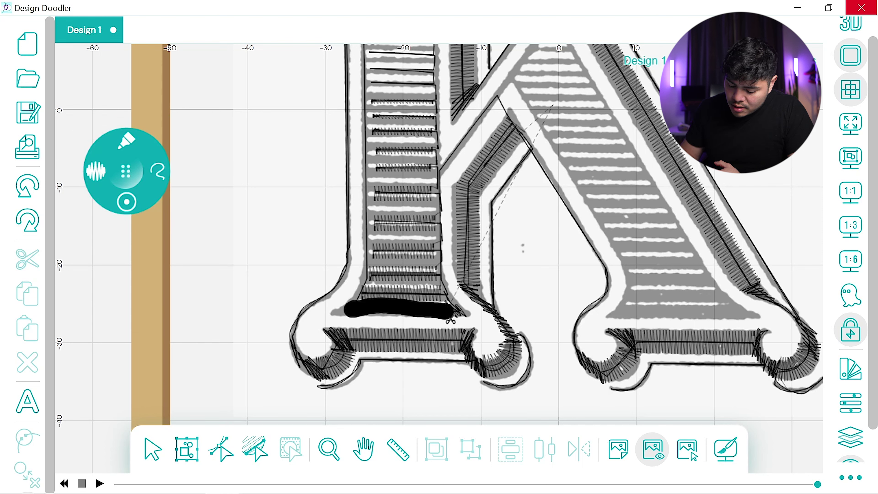
click(28, 180)
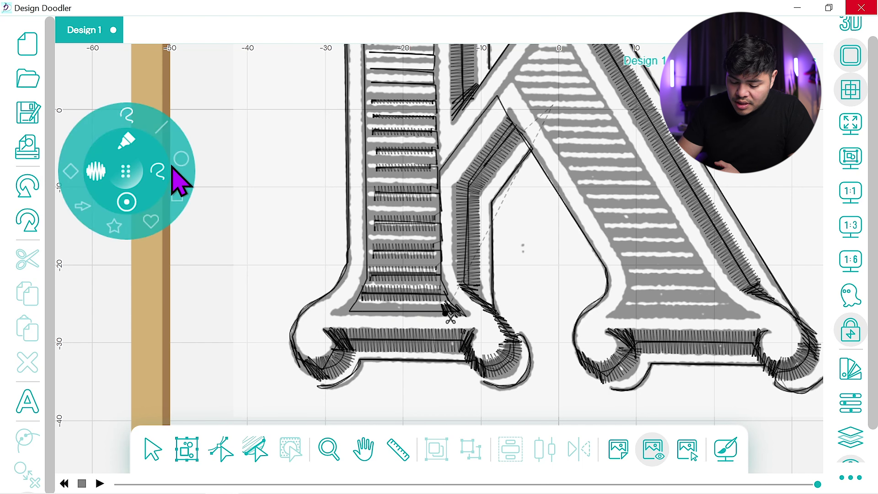
click(161, 127)
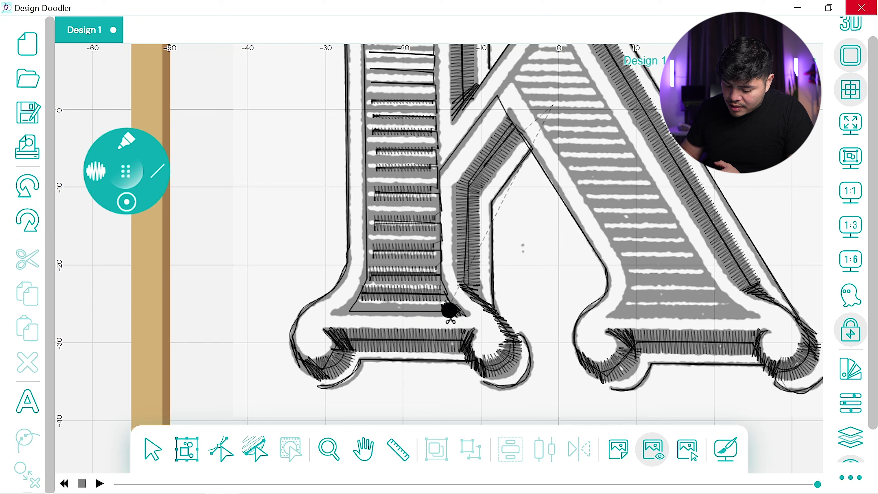
drag(449, 311, 354, 309)
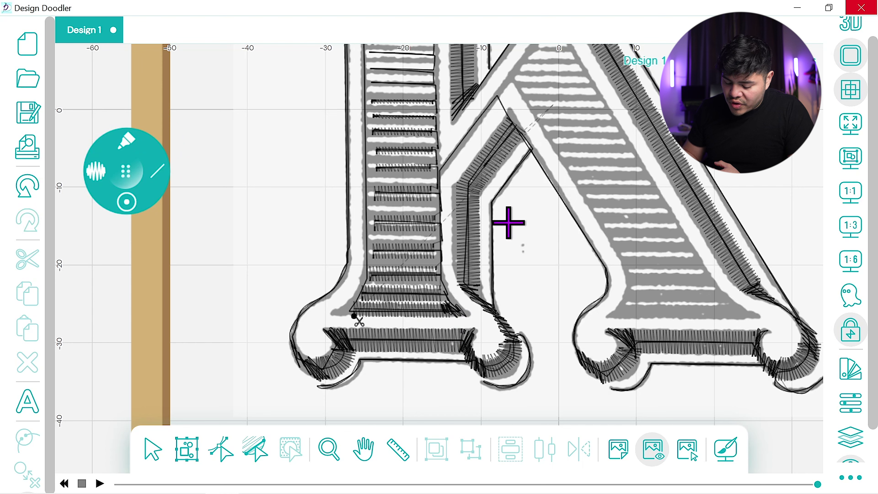
Shade the left corner of the stem interior's flared base with short freehand pencil strokes, undoing and redrawing the first attempt
mouse_move(129, 149)
click(75, 174)
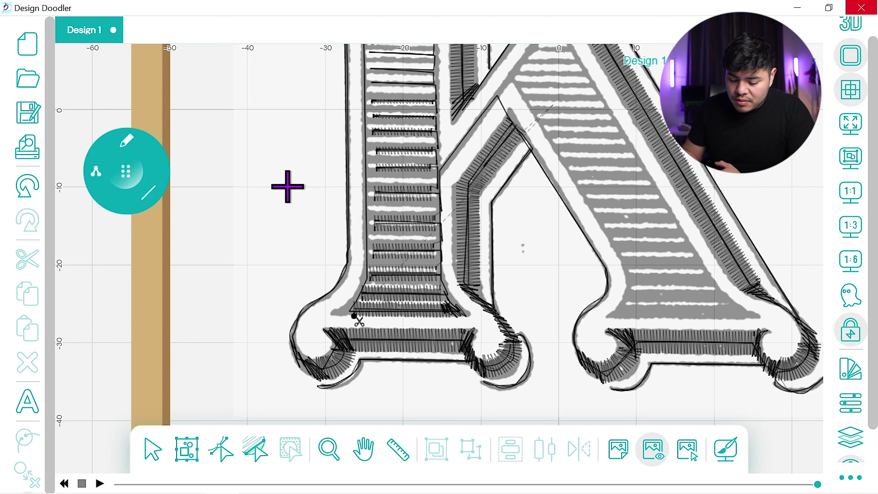
mouse_move(154, 192)
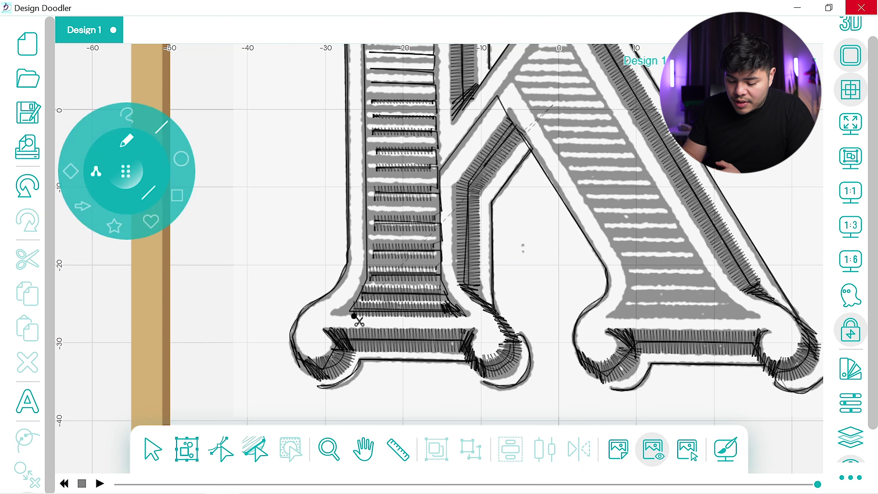
click(129, 118)
drag(451, 257, 353, 303)
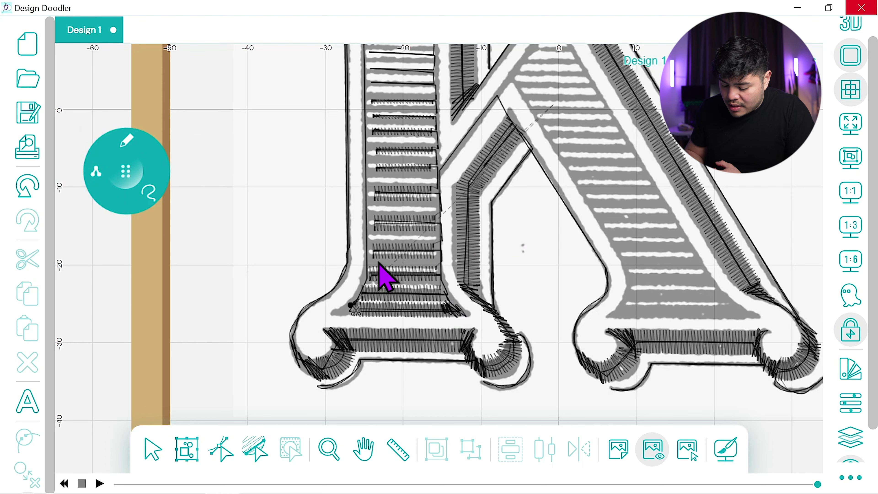
click(26, 183)
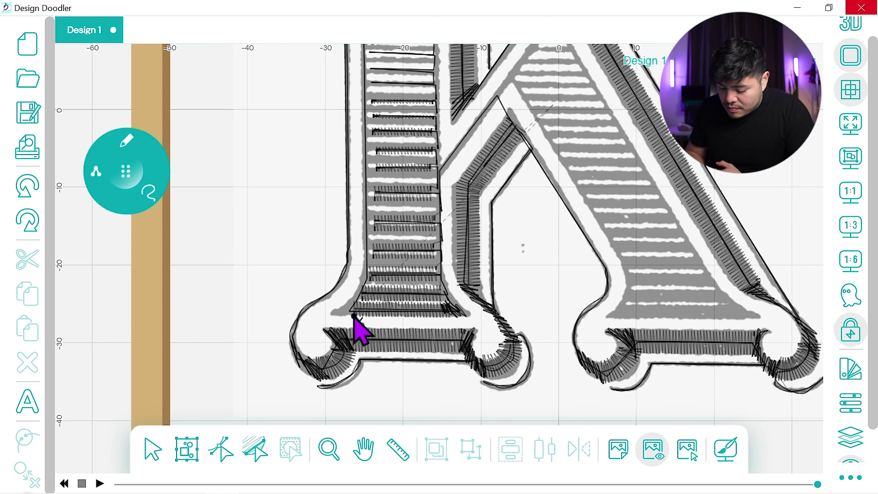
drag(361, 297, 349, 312)
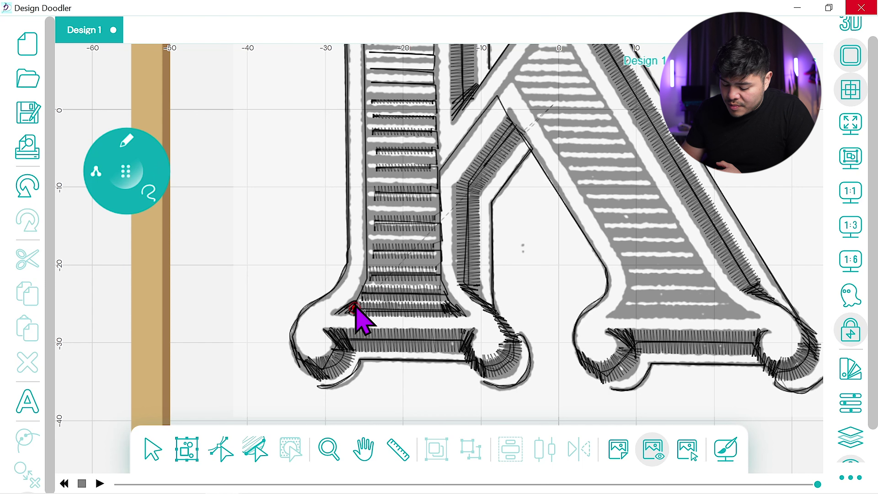
Pencil straight lines up the stem interior's left edge, across its top at about 31 vertically, and down the right flare
click(152, 191)
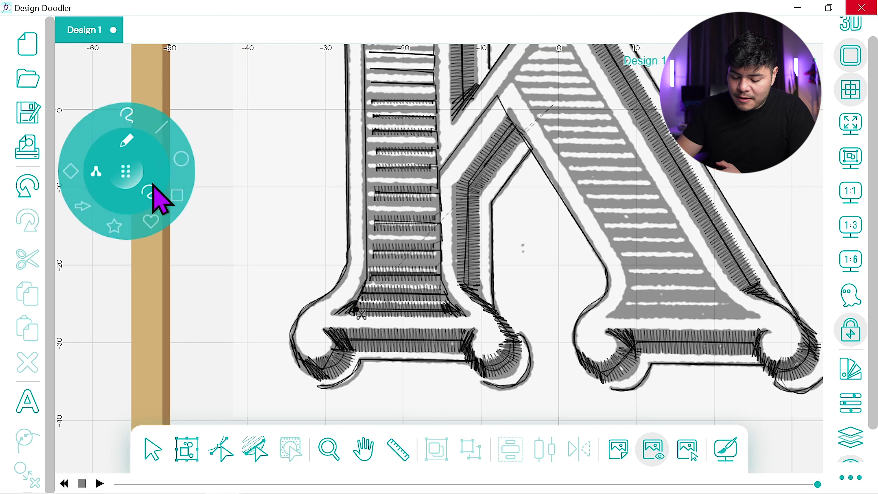
click(165, 131)
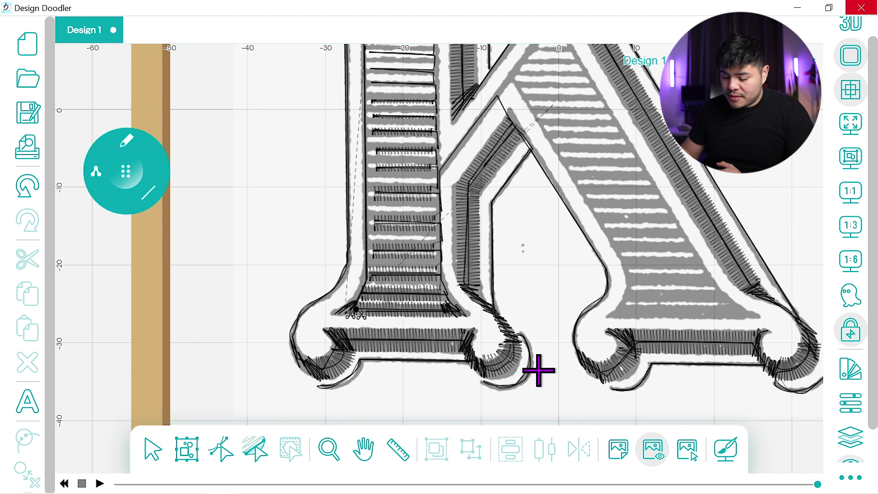
scroll(538, 370, up, 3)
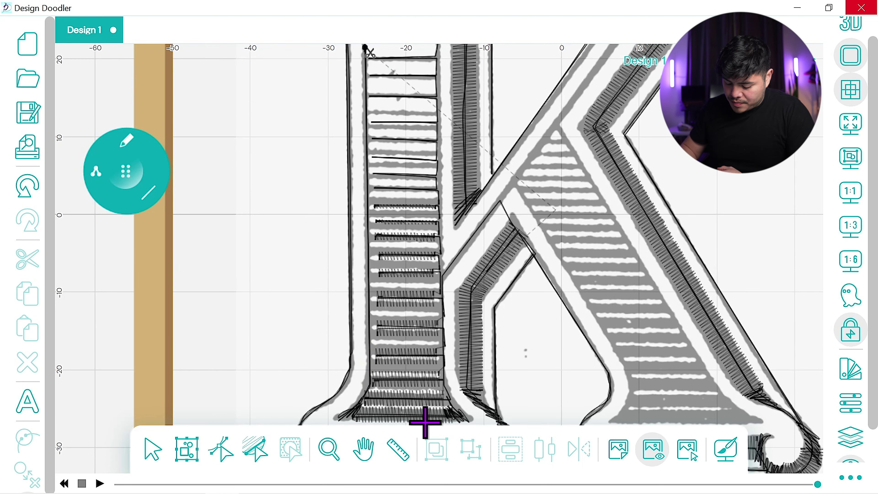
click(363, 449)
scroll(415, 353, up, 8)
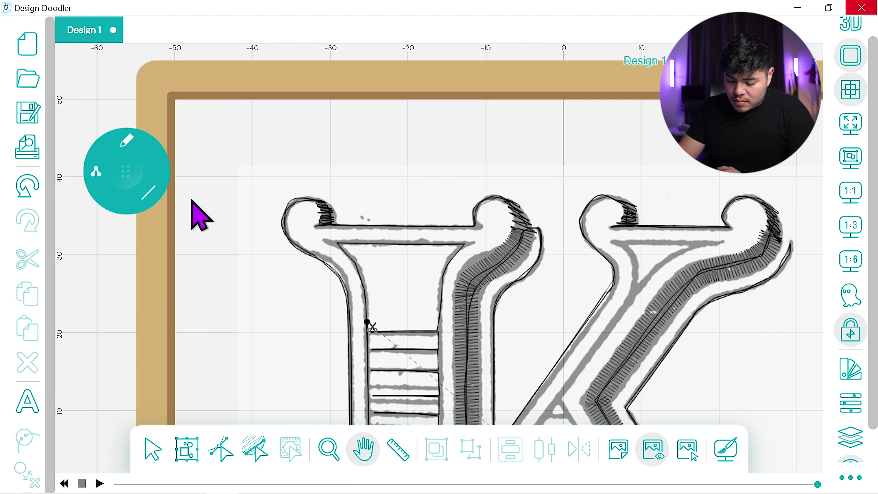
click(126, 171)
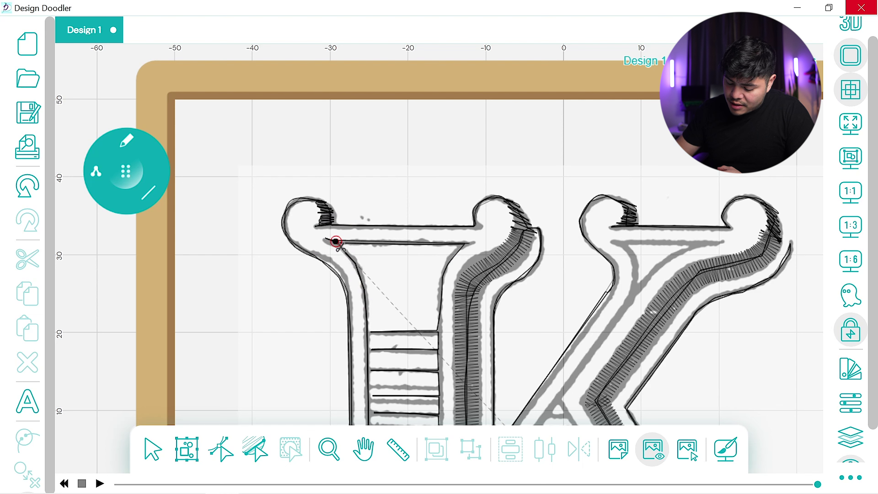
drag(464, 245, 445, 261)
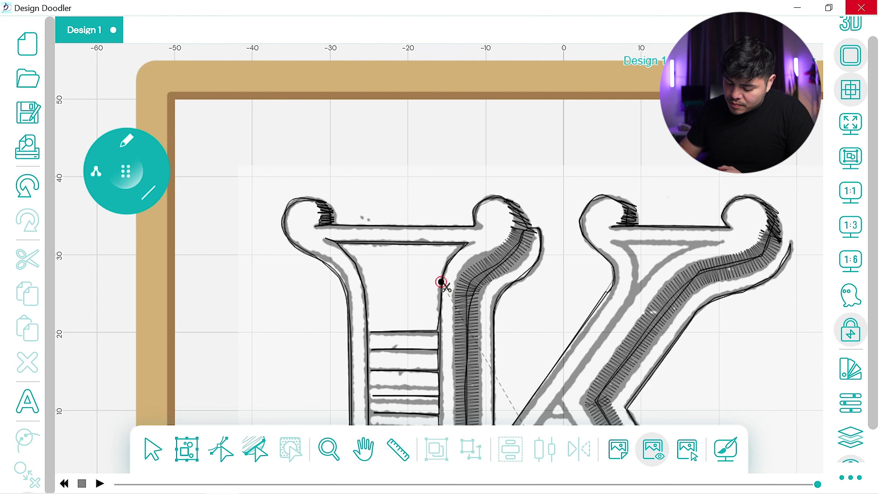
Continue the straight pencil outline down the stem interior's right edge to its junction with the diagonal at about -8 vertically
click(363, 449)
drag(483, 388, 439, 157)
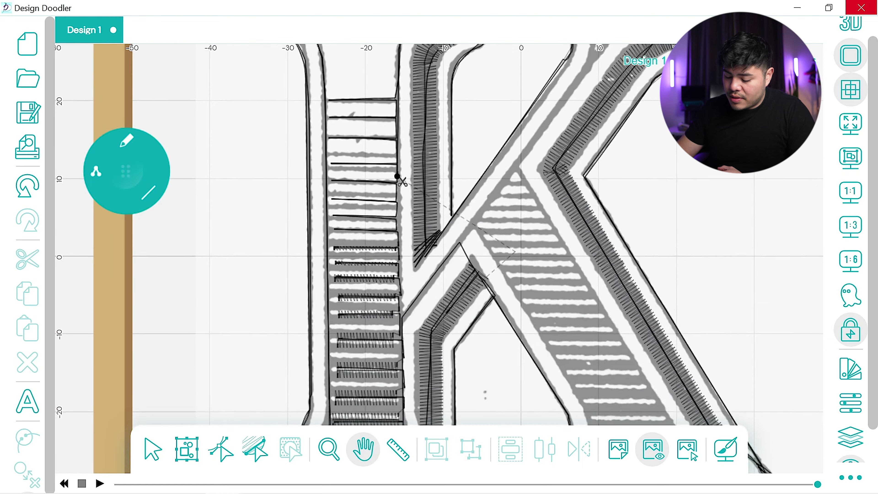
drag(384, 278, 376, 255)
click(126, 172)
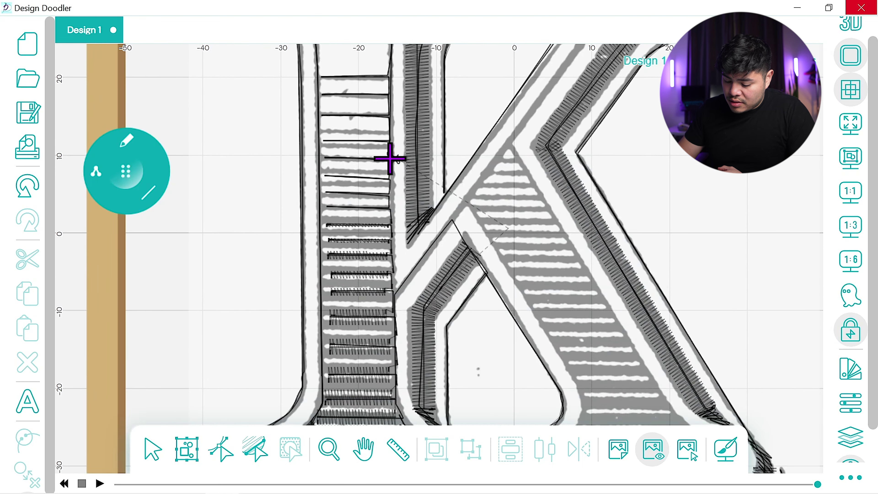
drag(389, 153, 393, 300)
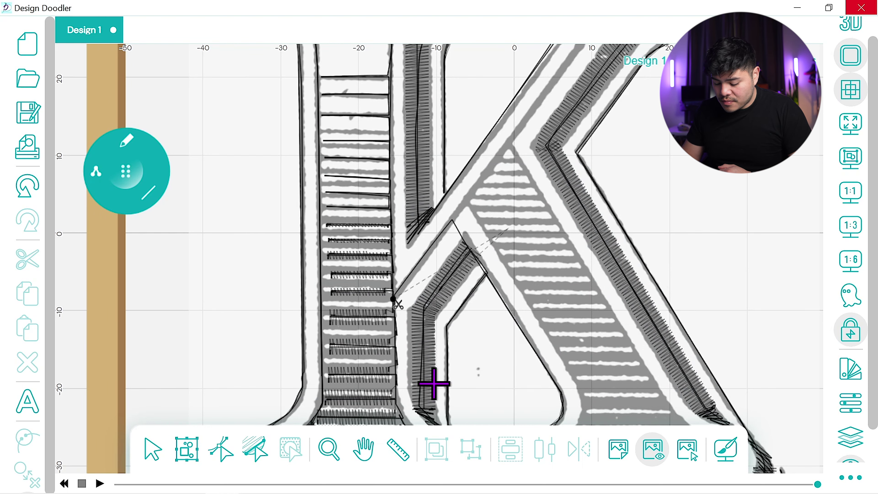
Connect the stem junction to the diagonal leg's upper inner corner with a straight pencil line along the existing diagonal outline
click(363, 449)
drag(460, 388, 458, 288)
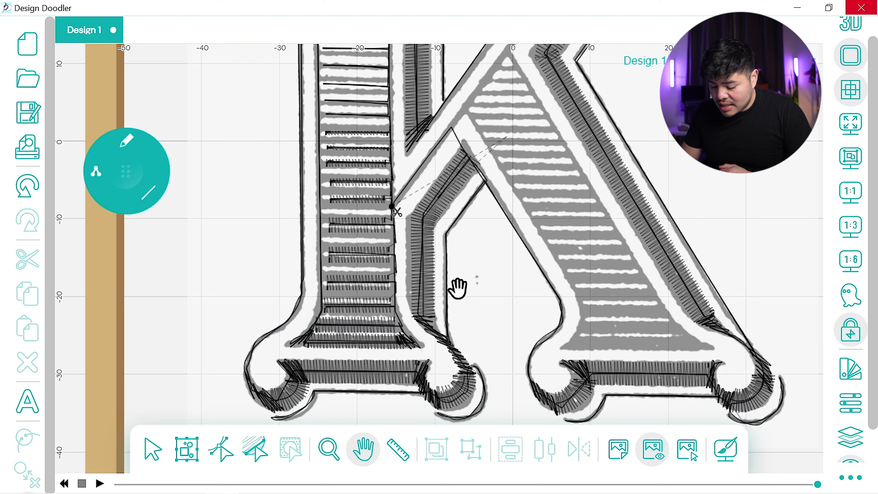
click(129, 171)
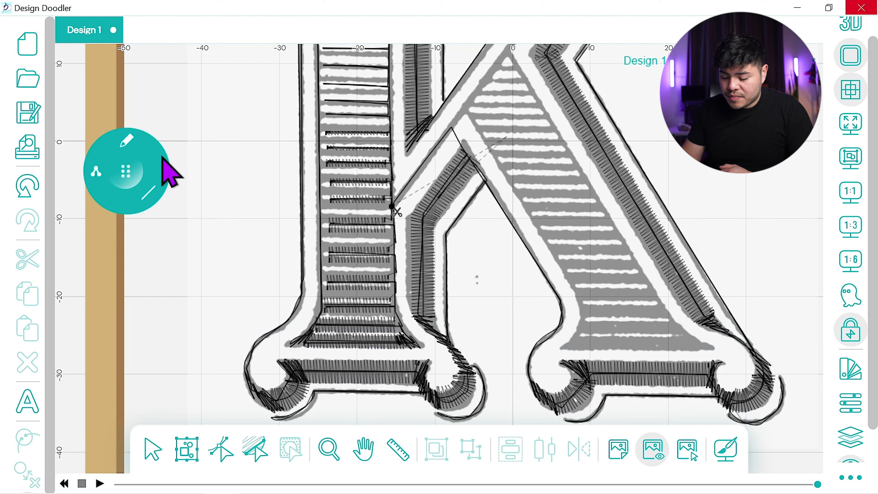
click(391, 206)
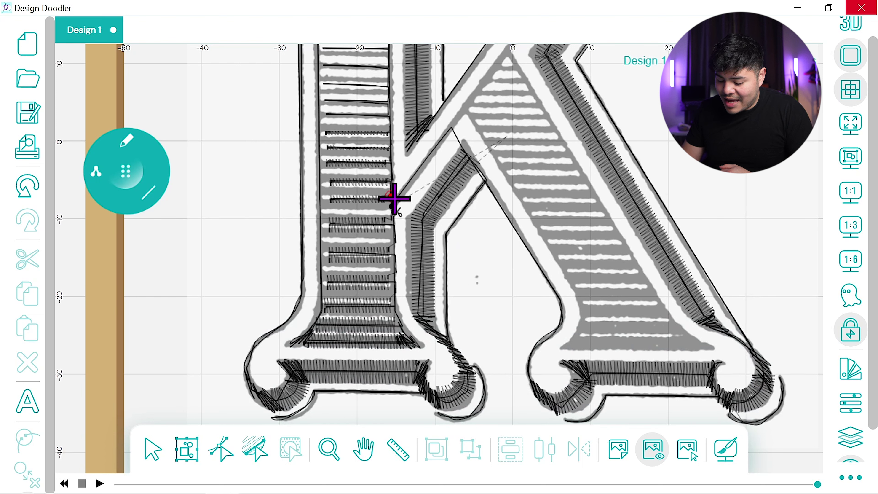
click(451, 127)
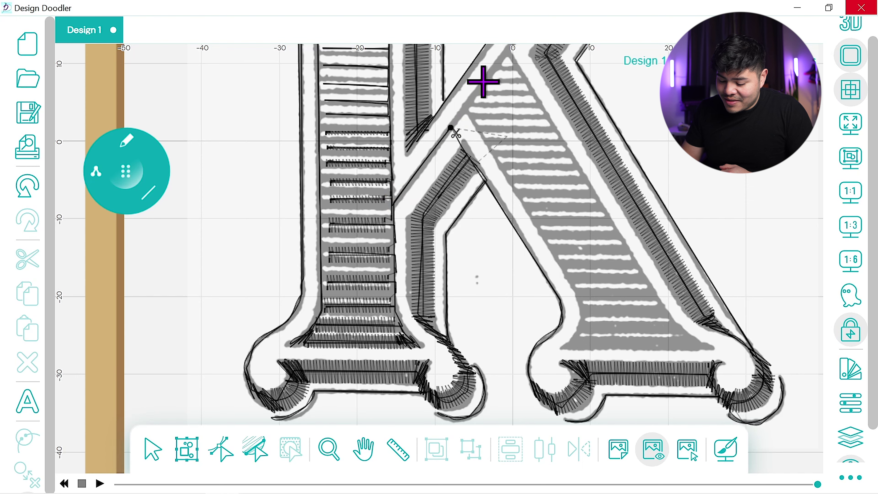
Pencil straight lines down the leg interior's left edge to its lower flare and across the leg at about -24 vertically
click(368, 445)
drag(485, 194, 352, 357)
scroll(429, 374, down, 3)
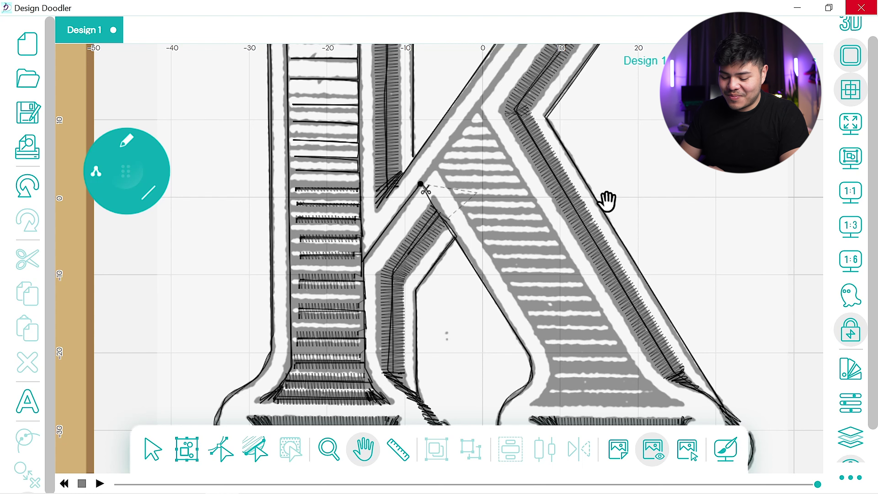
click(435, 167)
click(551, 363)
click(546, 394)
drag(563, 393, 415, 355)
click(404, 347)
click(492, 347)
Shade the leg interior at about -24 and -21 vertically with straight pencil lines covered by marker bars, redoing the first bar
click(126, 140)
click(126, 202)
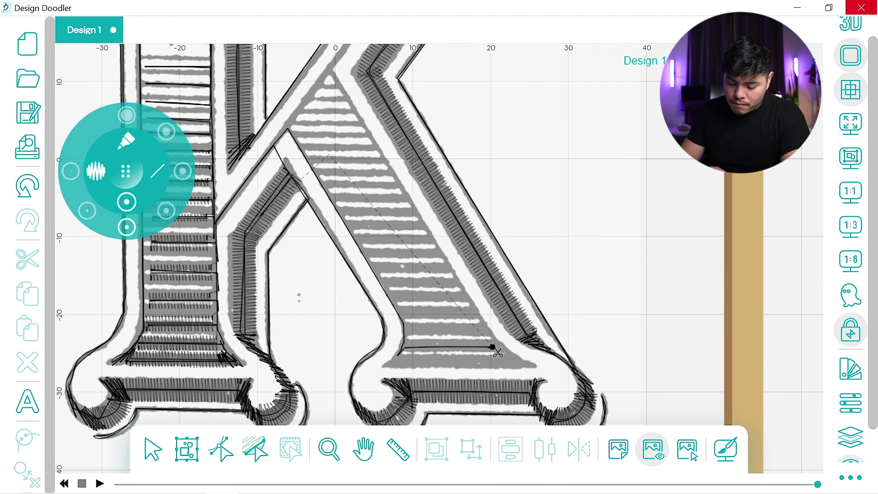
click(410, 346)
key(ctrl+z)
click(411, 345)
click(126, 141)
click(406, 322)
click(478, 323)
click(127, 141)
click(411, 323)
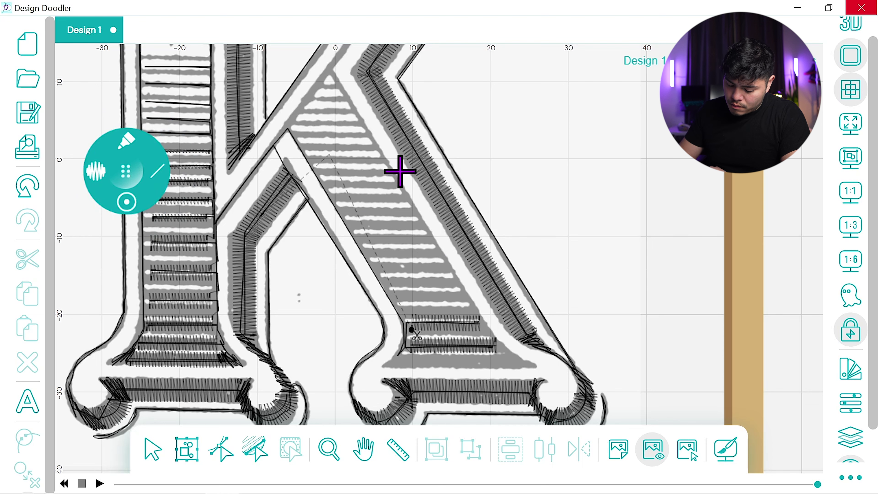
Add connected pencil and marker stripes across the leg interior at about -18 and -15 vertically
click(126, 140)
click(393, 304)
click(463, 302)
click(126, 140)
click(402, 302)
click(127, 141)
click(376, 273)
click(446, 273)
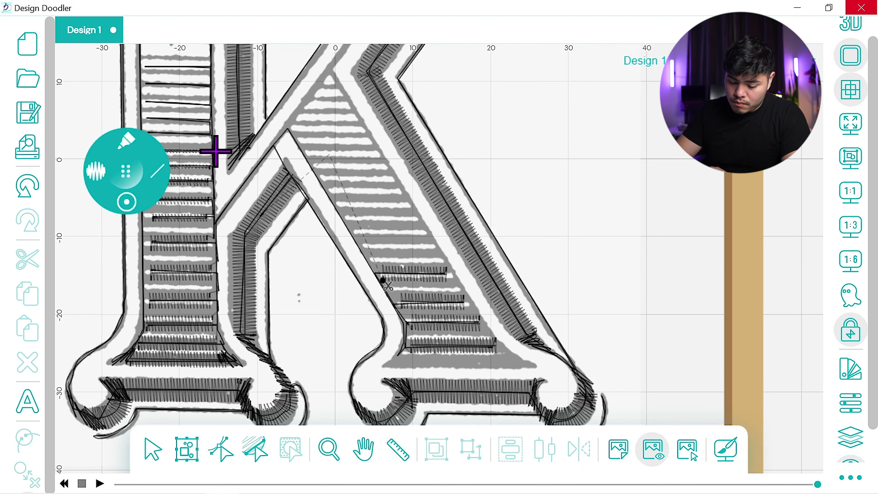
Add narrower pencil and marker stripes across the leg interior at about -11 and -9 vertically
click(127, 141)
click(360, 248)
click(430, 248)
click(127, 140)
click(365, 248)
click(127, 140)
click(349, 230)
click(418, 229)
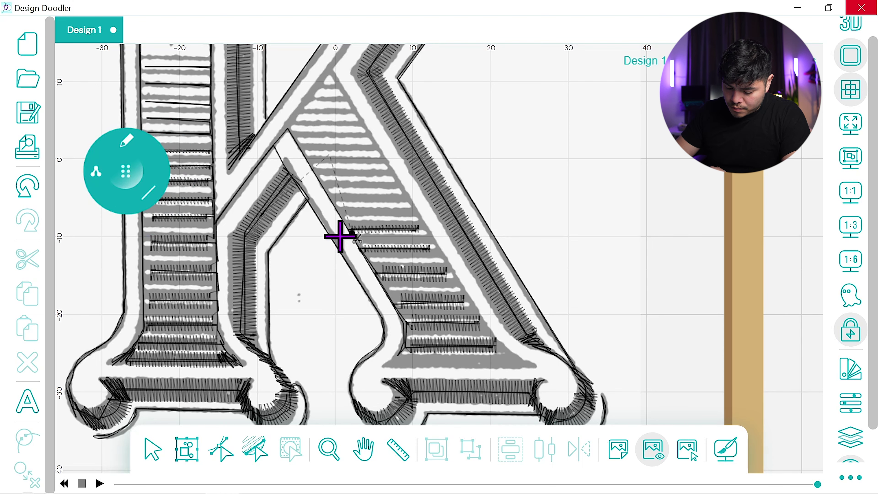
Add pencil and marker stripes across the leg interior at about -7 and -4 vertically
click(338, 210)
click(405, 211)
click(126, 140)
click(341, 211)
click(127, 140)
click(326, 190)
click(398, 191)
Shade the leg interior's stripes at about -2 and 0 vertically with the marker, undoing the stray strokes above them
click(127, 140)
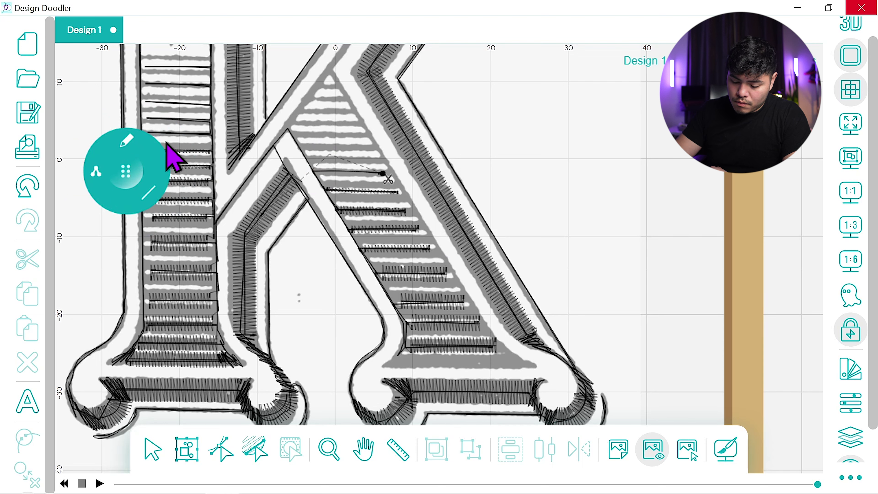
click(126, 141)
mouse_move(291, 130)
mouse_down()
mouse_move(363, 131)
mouse_move(306, 158)
mouse_move(372, 144)
mouse_move(300, 145)
mouse_up()
click(24, 181)
click(24, 181)
Pencil connected straight lines back and forth across the leg interior's upper triangle, from about 4 vertically up to its apex
drag(290, 130, 362, 131)
mouse_move(362, 131)
mouse_down()
mouse_move(290, 131)
mouse_move(359, 121)
mouse_up()
drag(360, 122, 294, 120)
drag(298, 109, 339, 110)
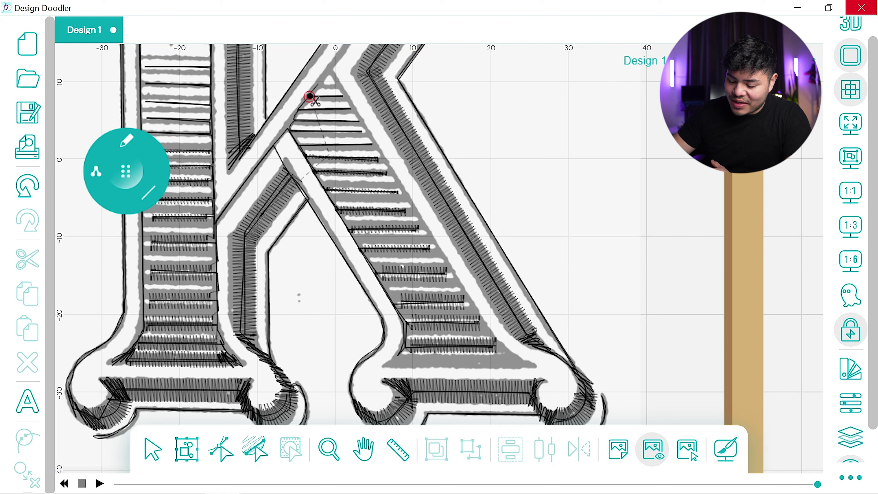
drag(318, 85, 334, 85)
drag(335, 86, 318, 85)
drag(318, 85, 329, 69)
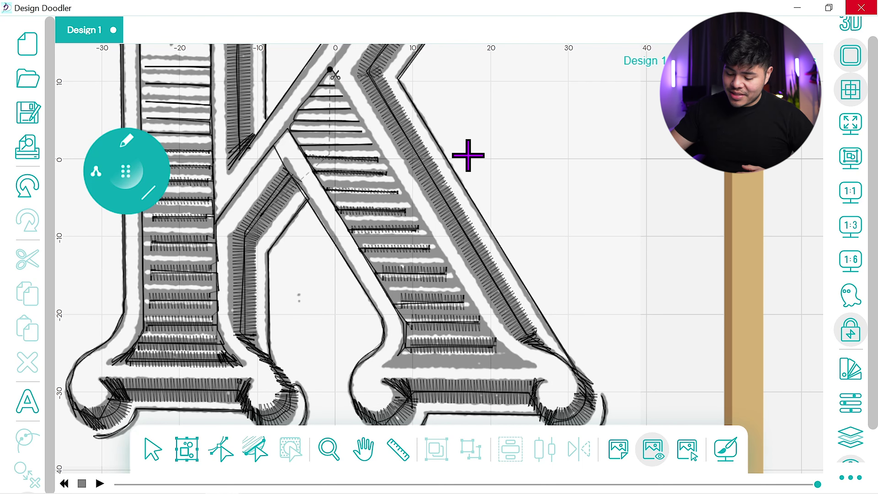
Pencil straight lines from the apex down the leg interior's right edge, around its flare, and across the base
click(331, 70)
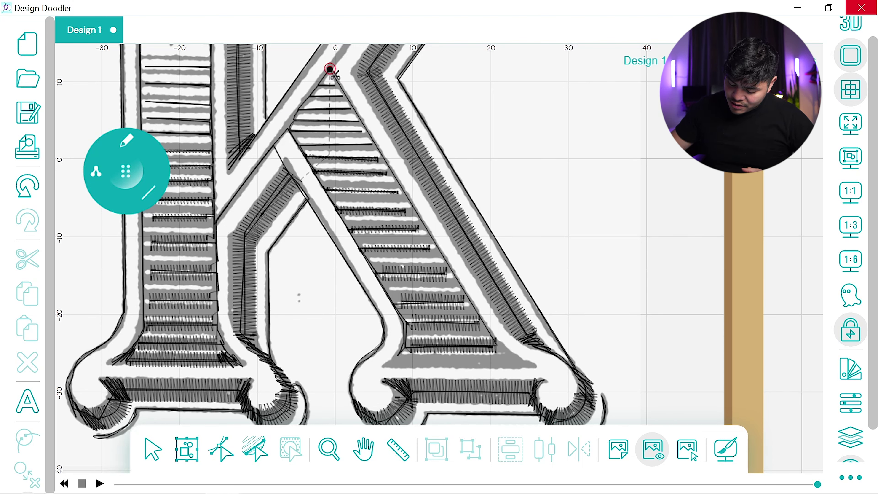
click(502, 352)
click(516, 363)
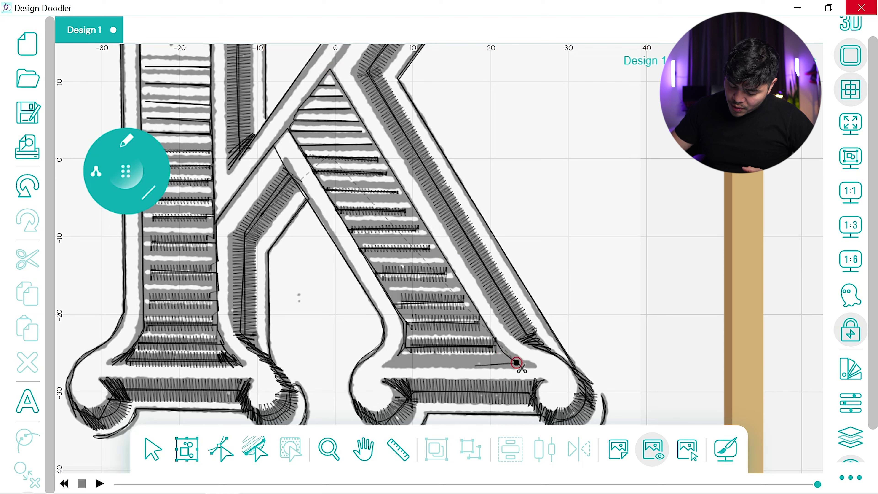
click(397, 357)
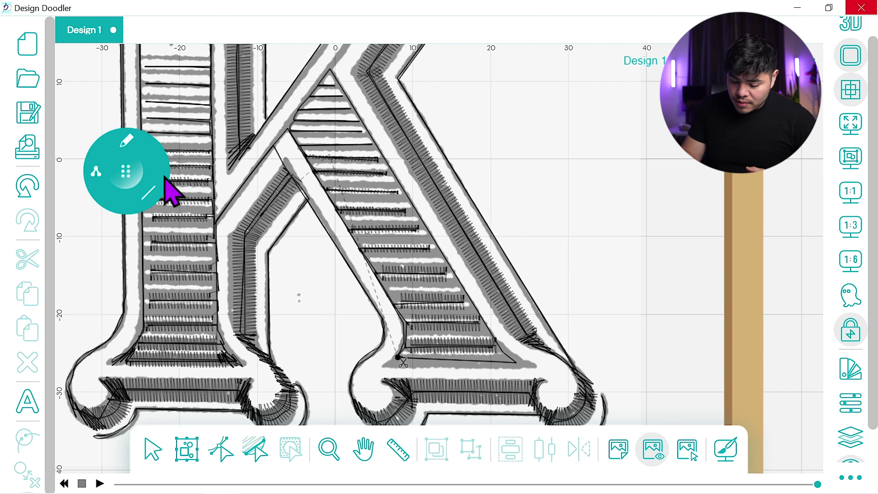
Cover the leg interior's flared base at about -26 vertically with a straight marker bar
mouse_move(155, 162)
click(178, 195)
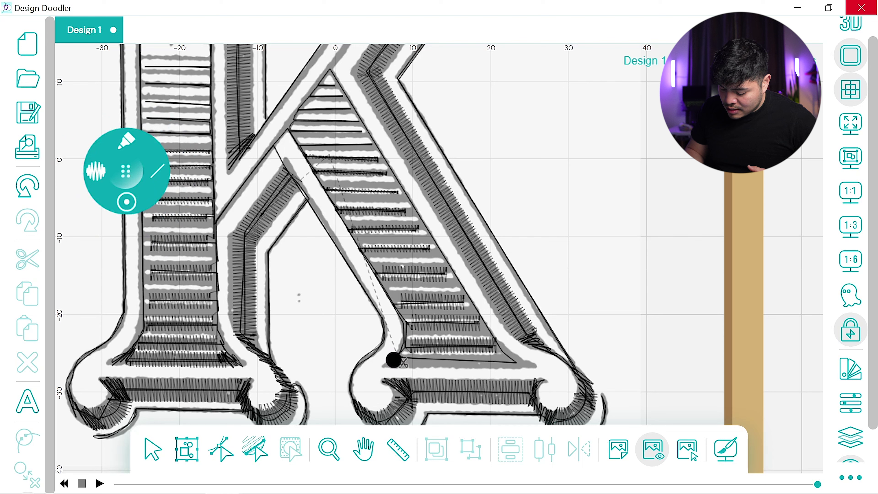
drag(394, 360, 512, 362)
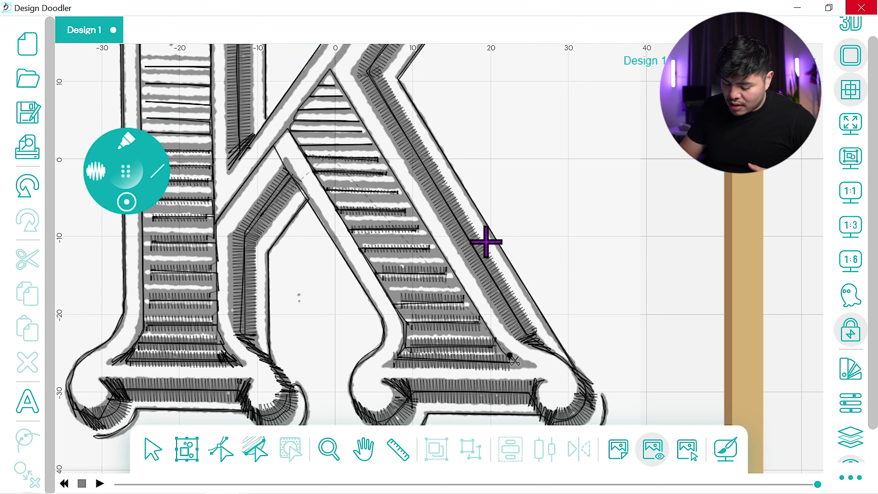
Shade the right corner of the leg interior's flared base with short freehand pencil strokes
click(128, 137)
click(75, 170)
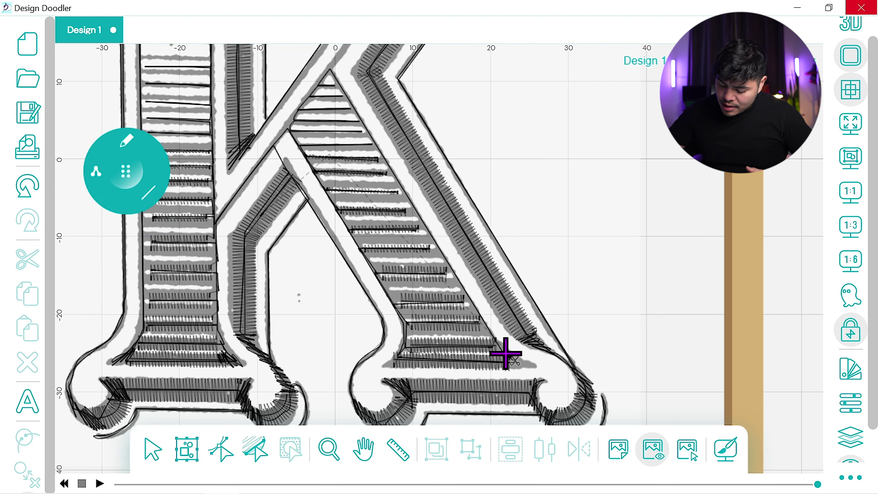
click(149, 192)
click(128, 109)
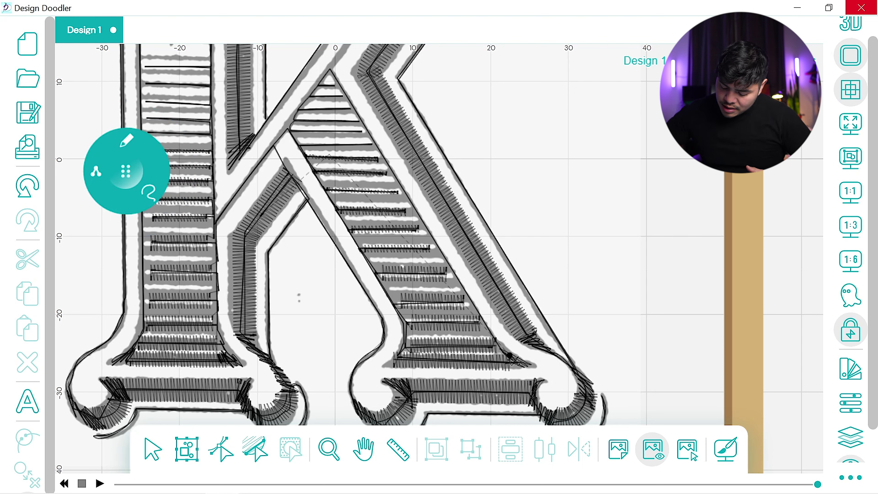
drag(510, 357, 531, 365)
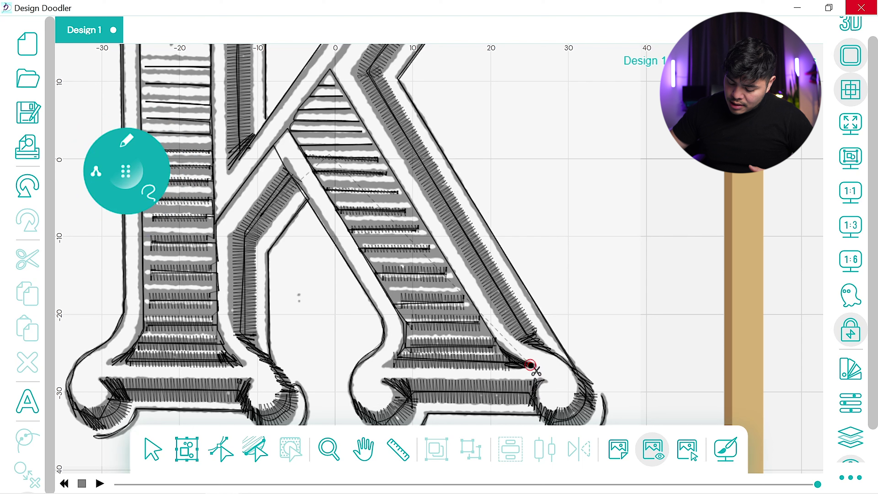
drag(531, 365, 496, 342)
Pencil the upper arm interior's right edge with straight lines from the leg's apex up the diagonal to its flared top corner
click(151, 189)
click(165, 133)
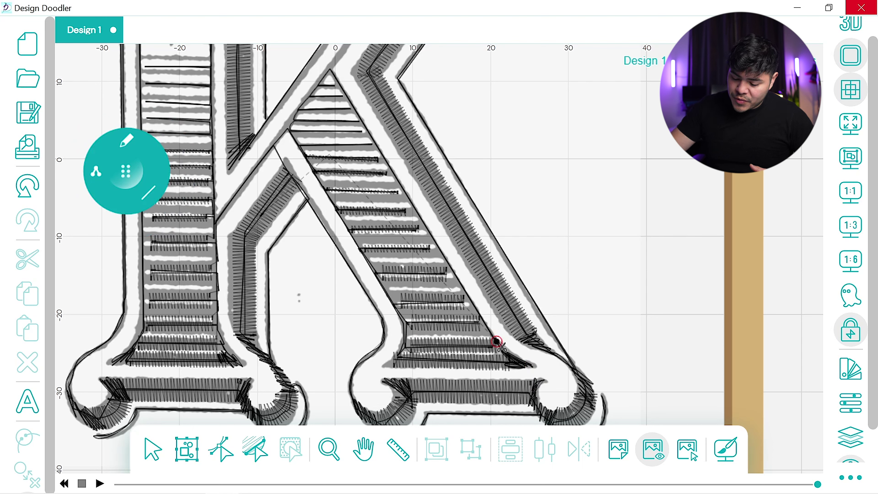
click(367, 449)
drag(449, 138, 462, 366)
click(148, 193)
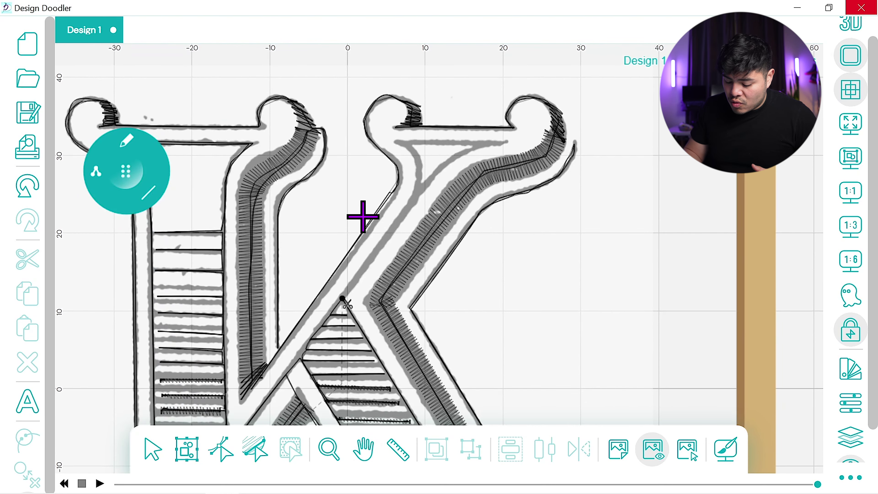
drag(420, 192, 464, 150)
click(495, 139)
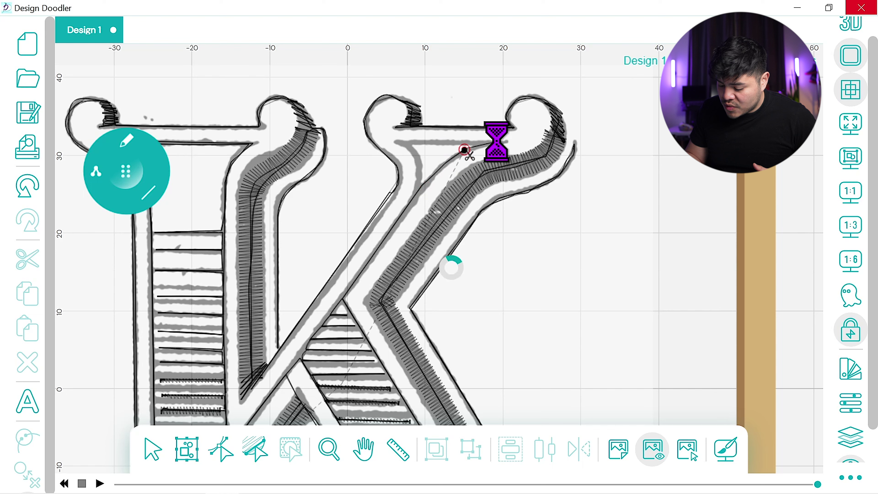
Pencil the upper arm interior's top edge at about 32 vertically and the left flare down to the diagonal
click(402, 143)
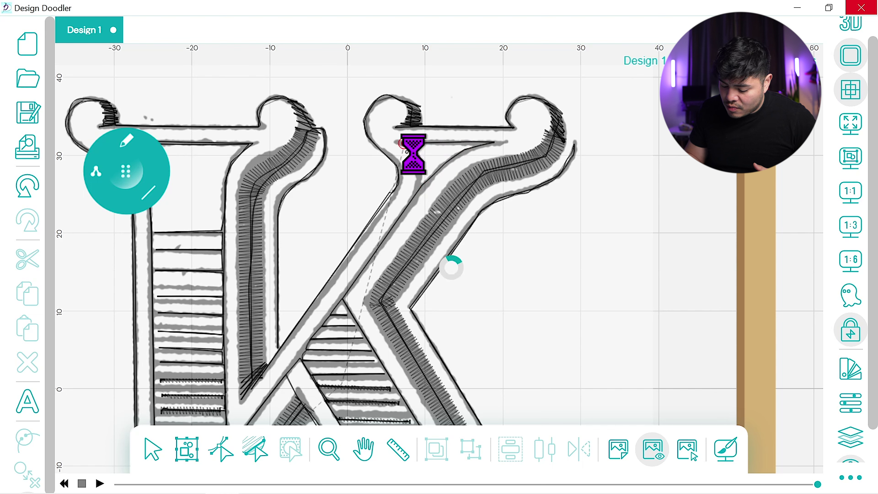
click(419, 191)
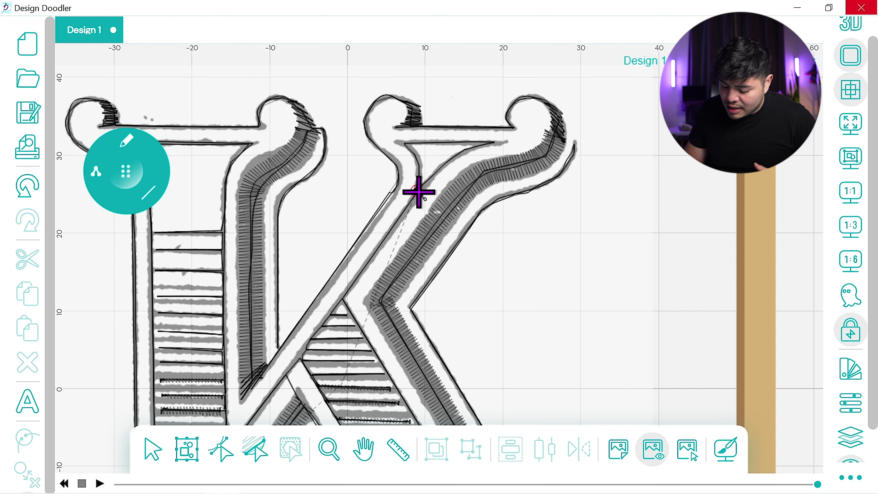
click(419, 175)
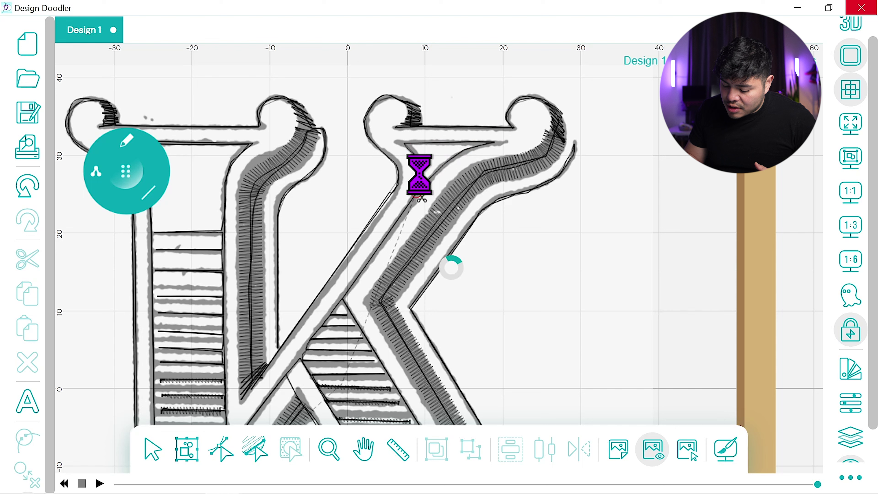
Pencil the upper arm interior's right-hand curve from its top edge down to the diagonal, continuing along the diagonal to the leg junction
click(419, 162)
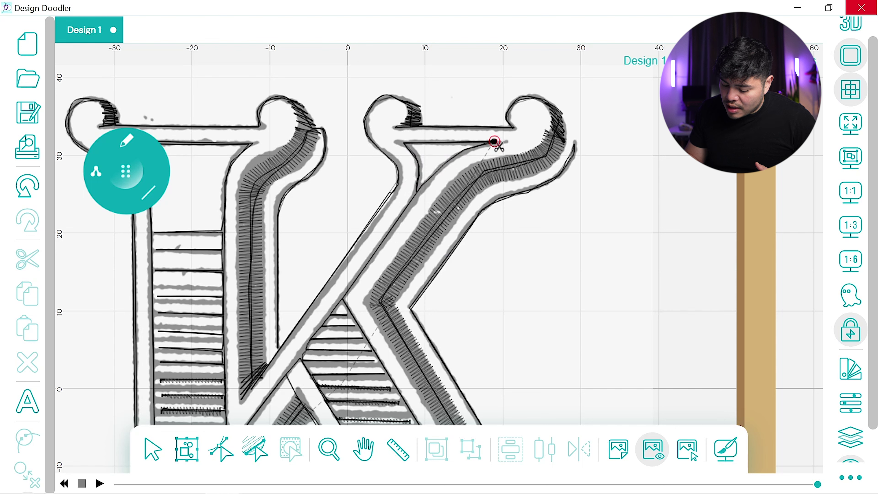
drag(495, 141, 428, 178)
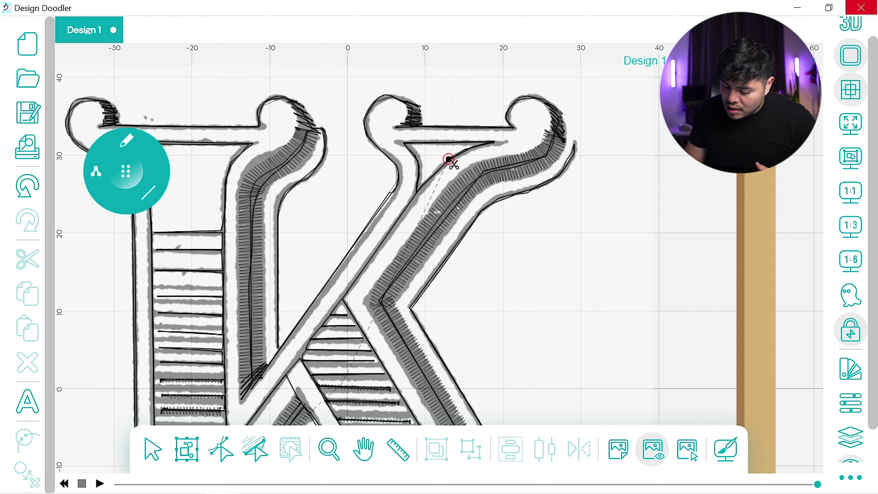
click(363, 449)
drag(410, 376, 463, 263)
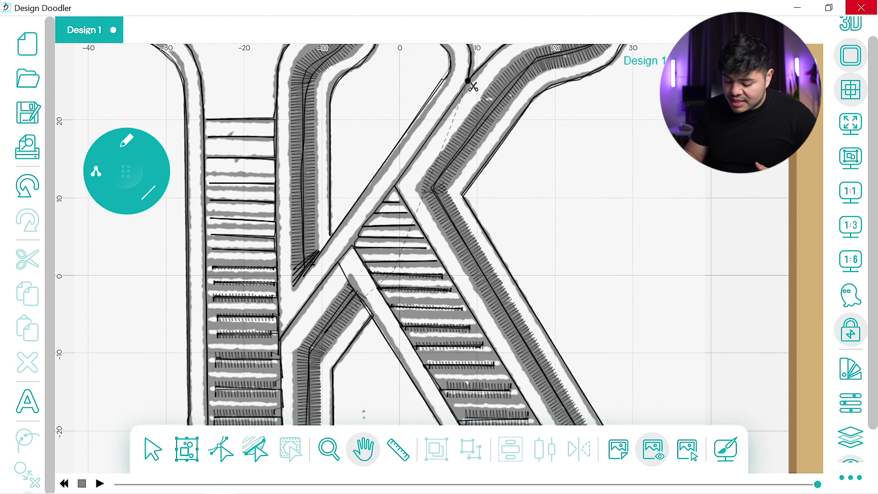
click(125, 172)
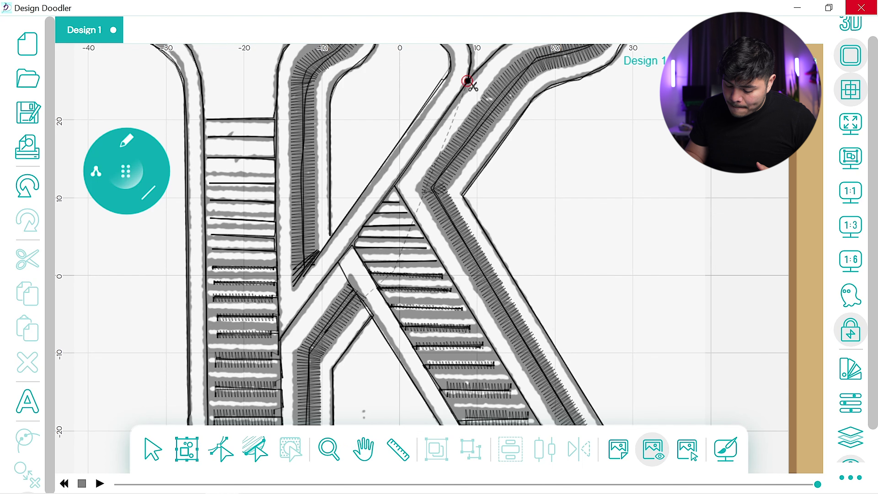
drag(467, 81, 338, 263)
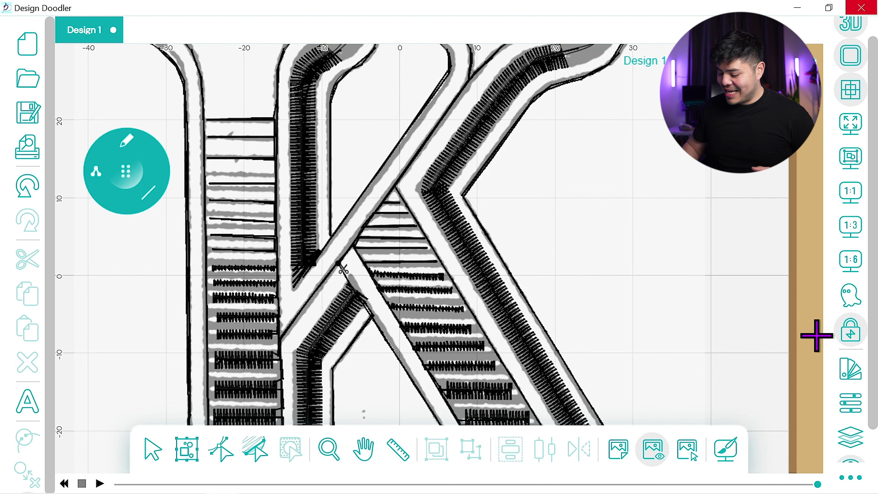
Show the whole letter K at 1:3 scale and hide the reference image behind the stitches
click(845, 216)
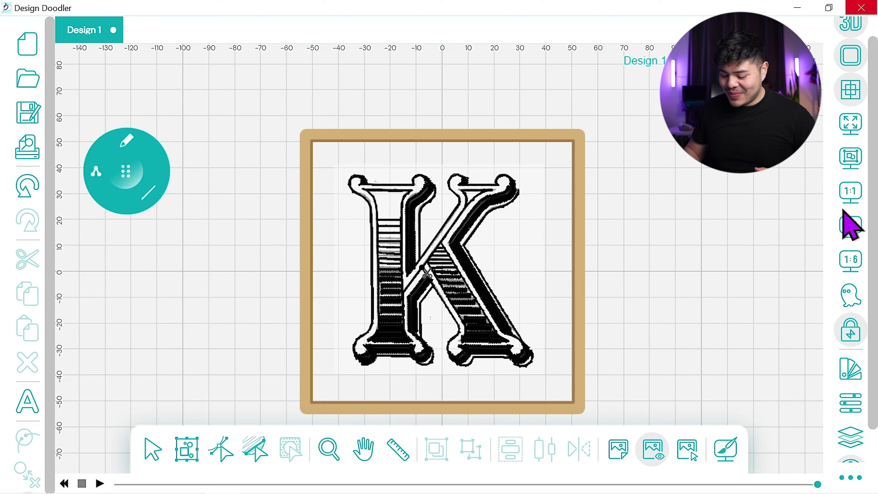
click(652, 451)
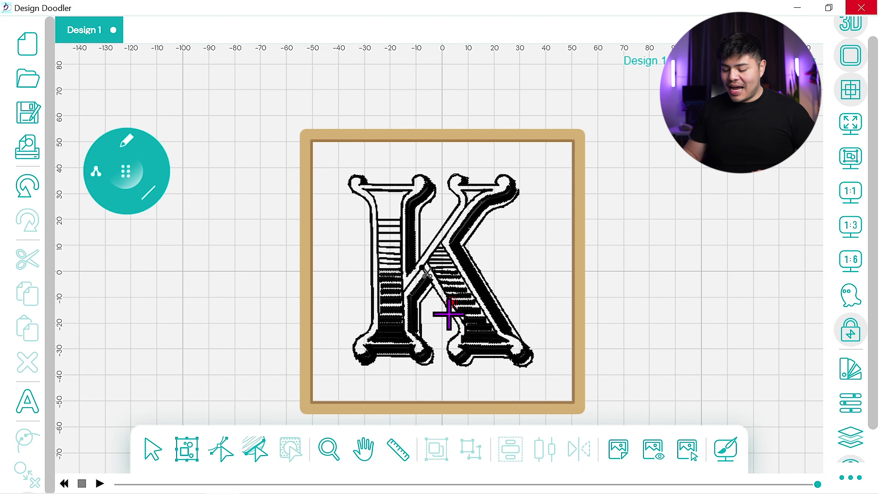
Play the stitch-out simulation and scrub back through it to examine the order in which the letter K's outlines and shading sew
click(363, 449)
drag(441, 398, 416, 386)
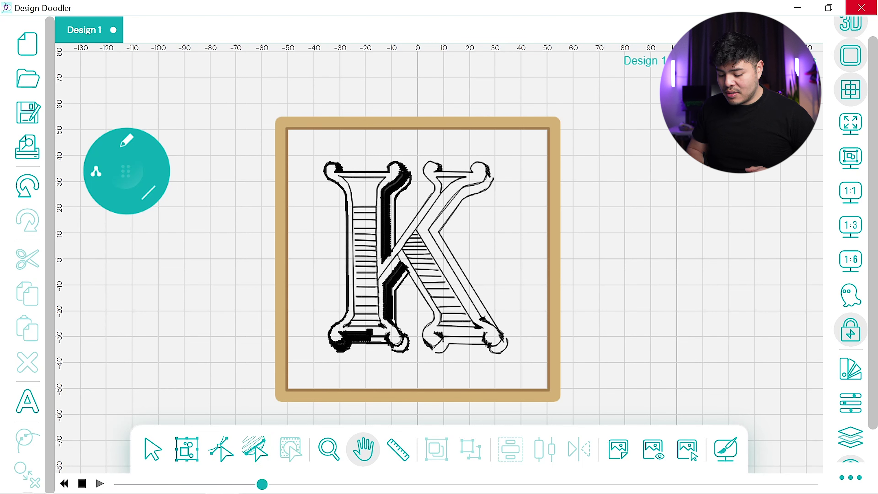
drag(262, 484, 213, 484)
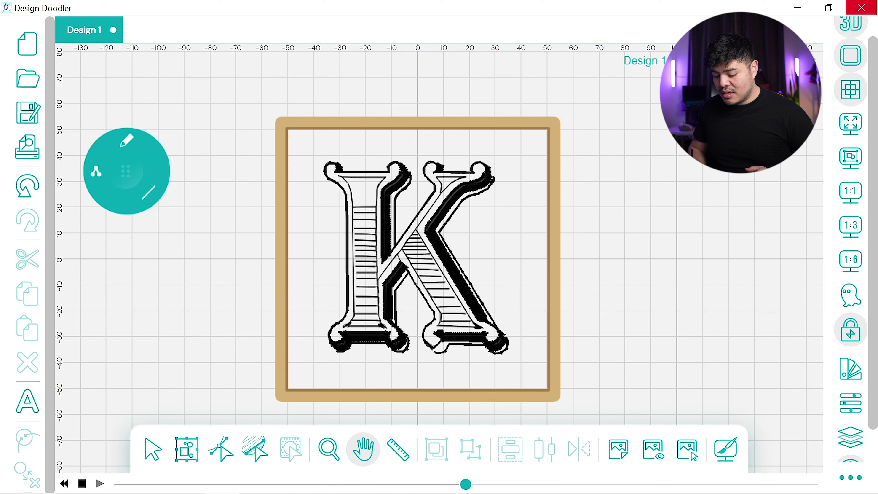
drag(496, 485, 462, 484)
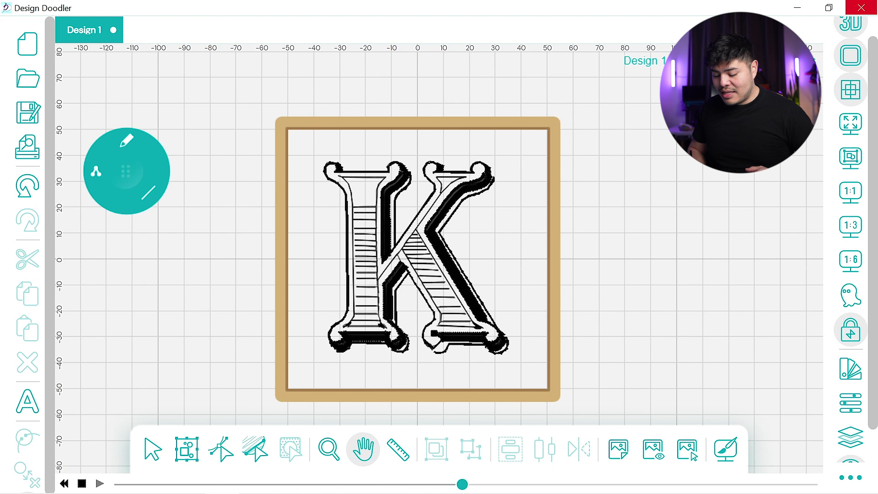